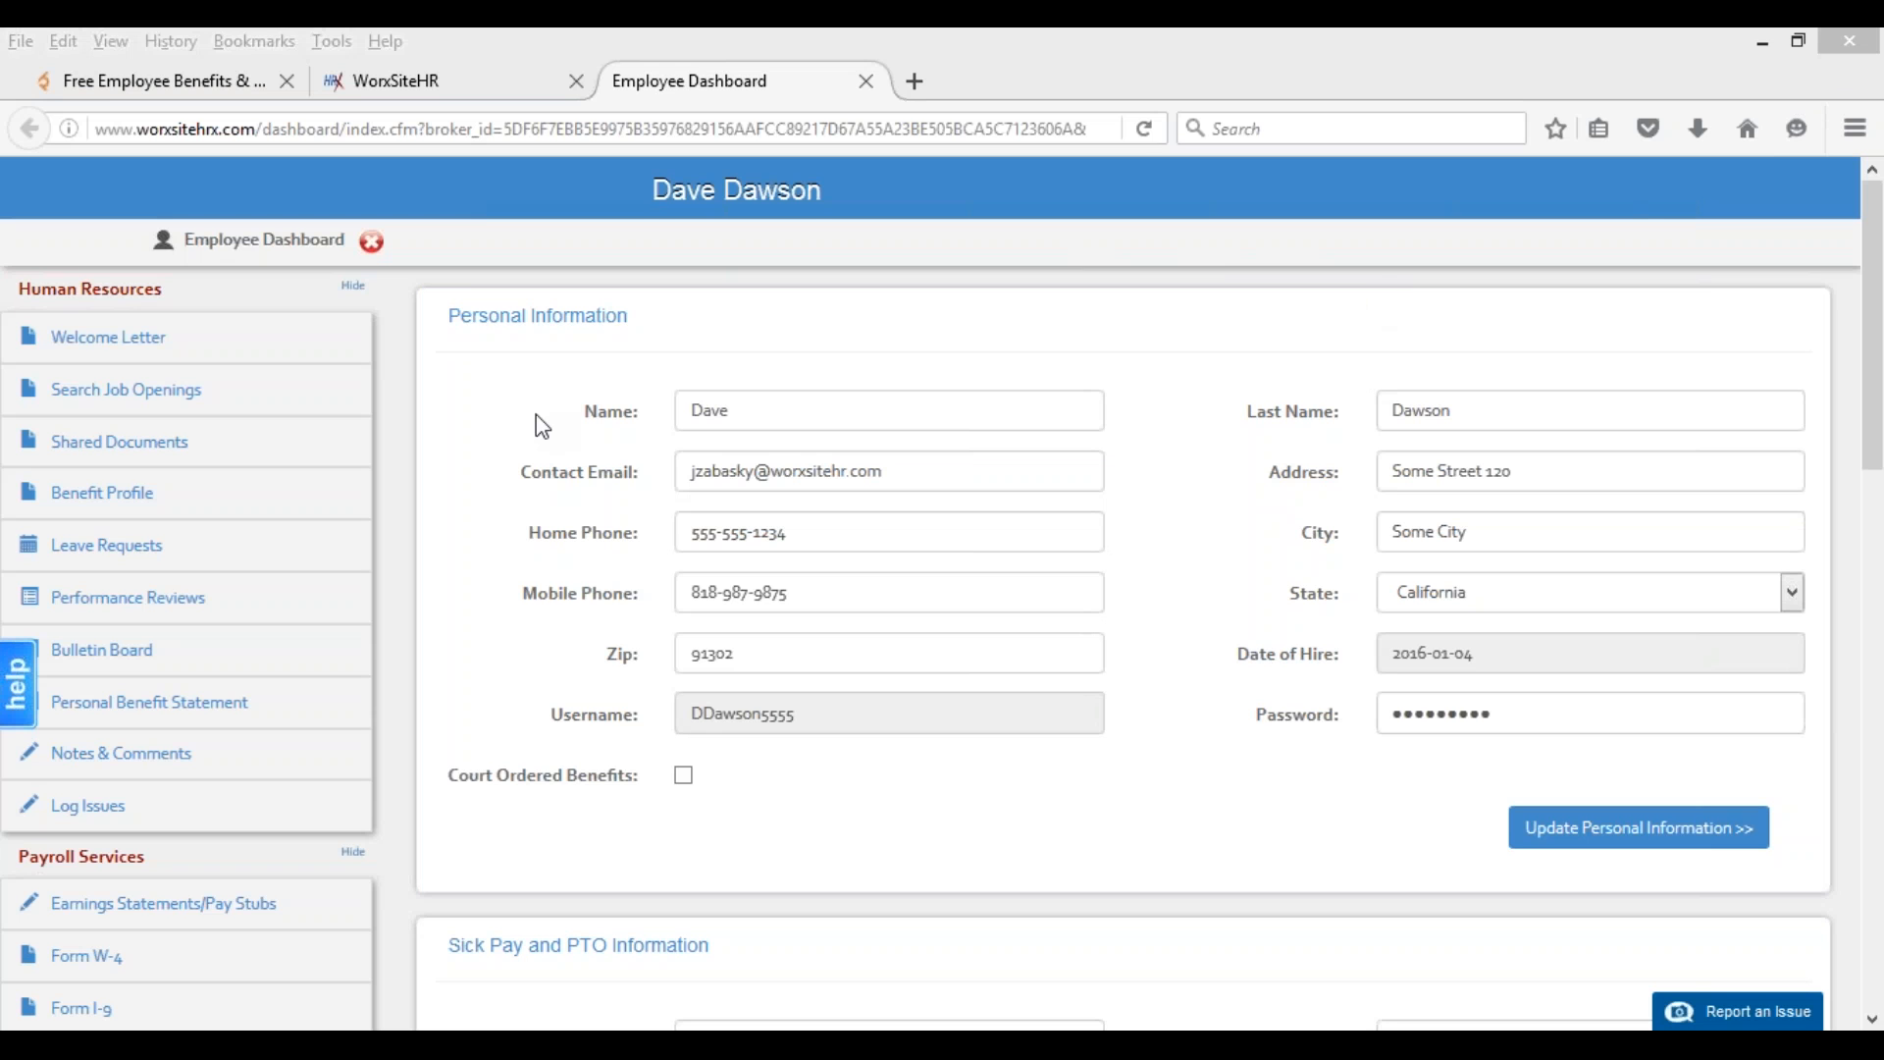
- Start the enrollment process from the Enrollment Center on the employee dashboard
left_click(528, 535)
scroll(521, 540, "down", 5)
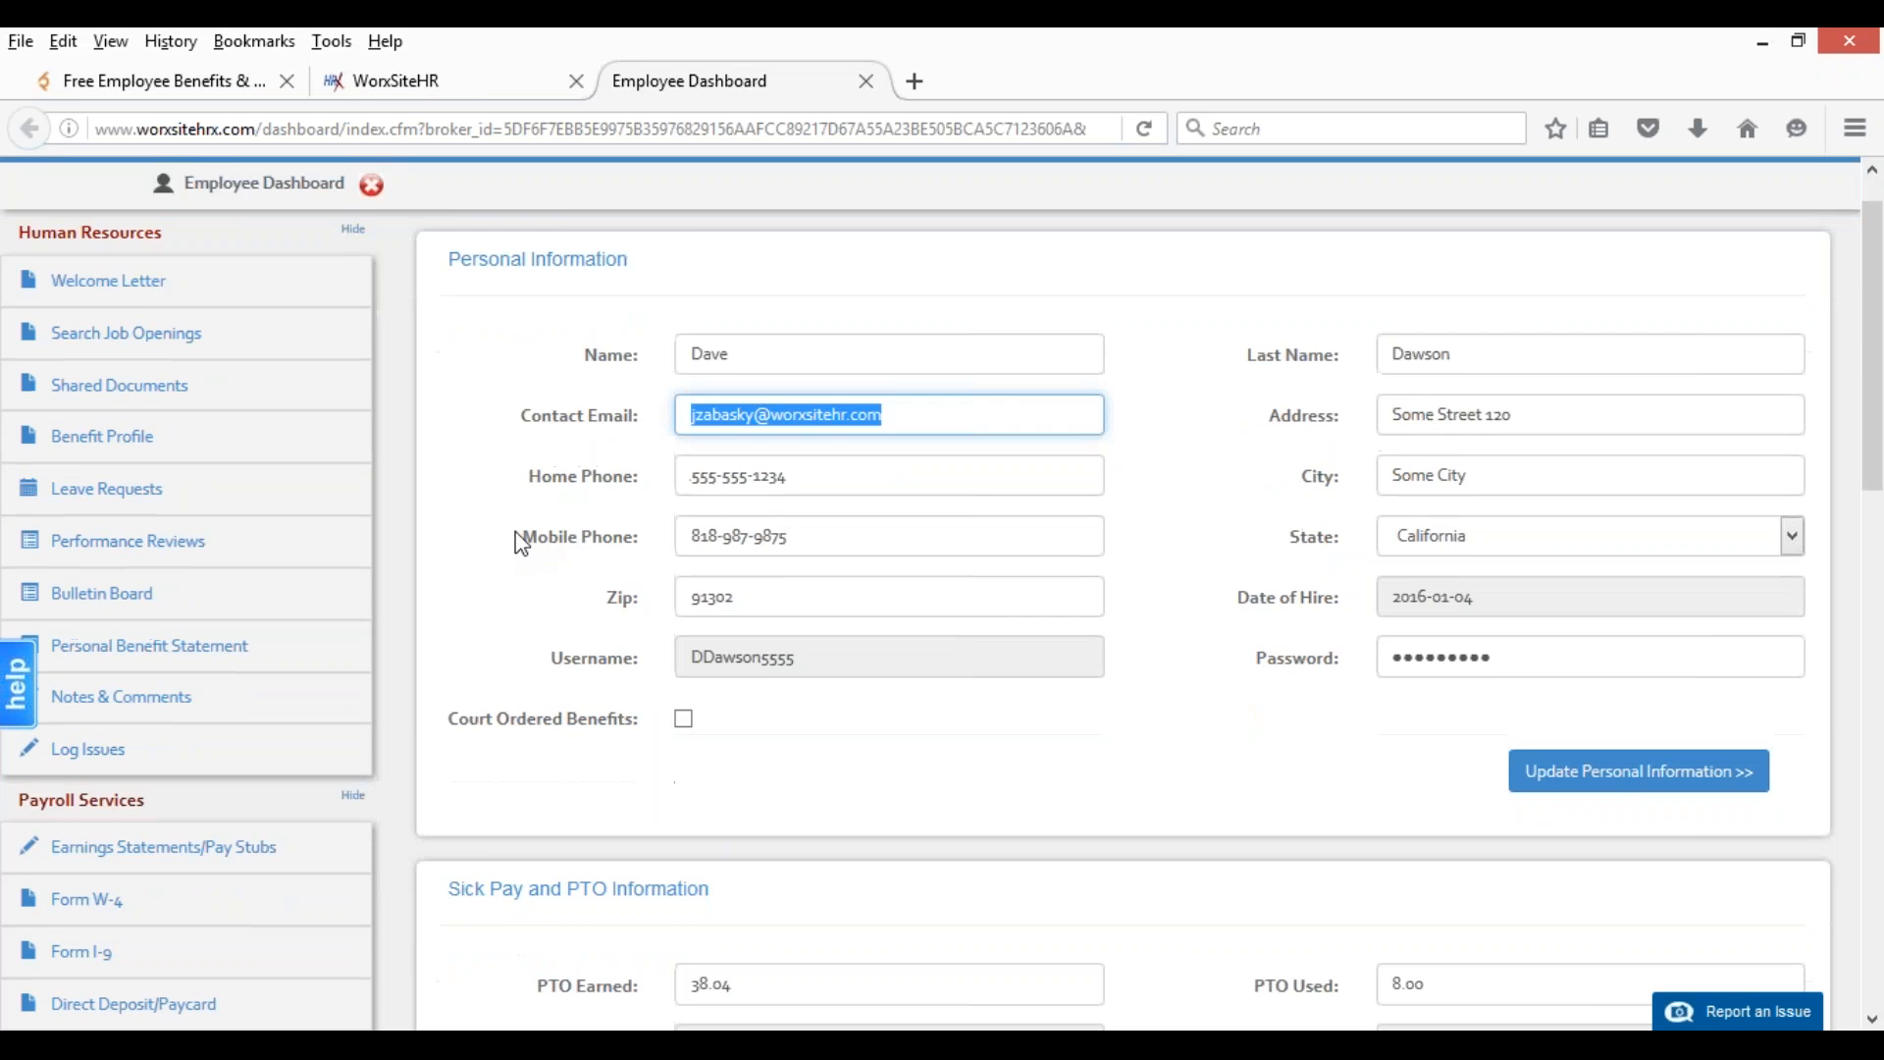
scroll(520, 543, "down", 10)
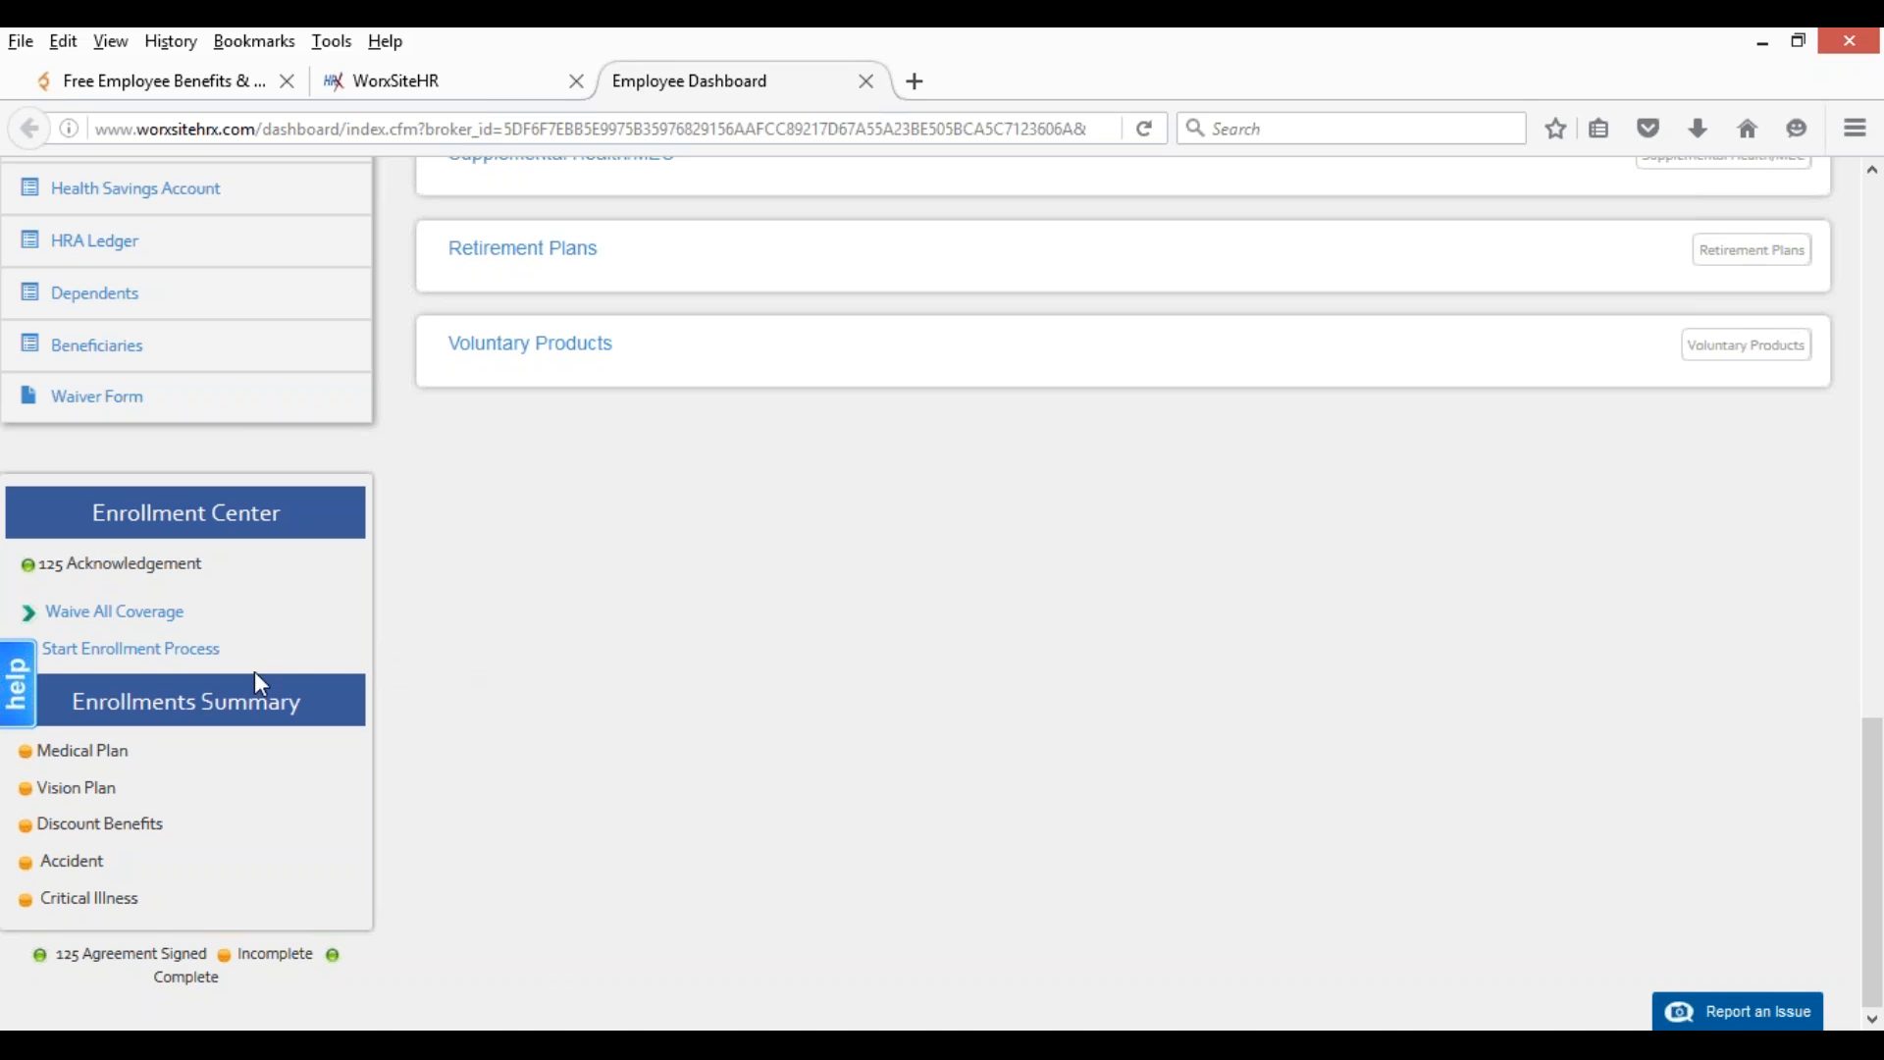
left_click(167, 649)
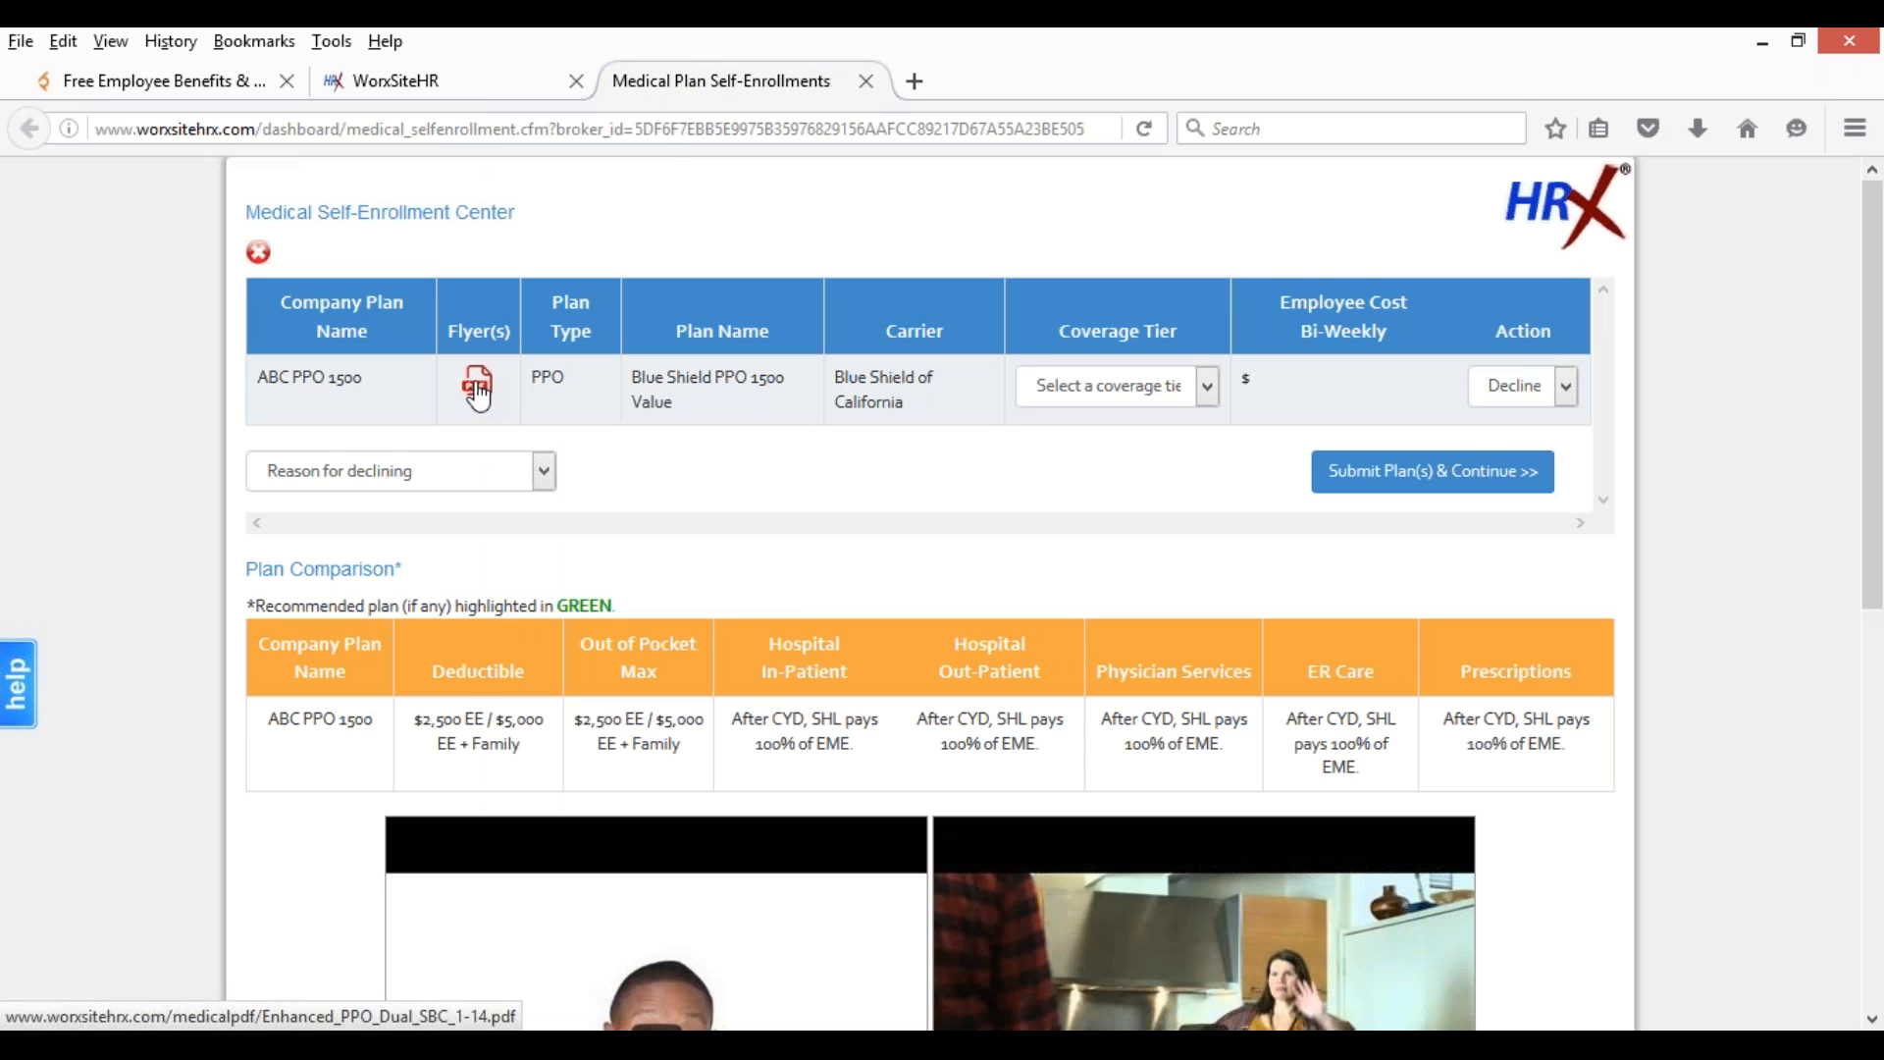
- Open the PDF flyer for the ABC PPO 1500 medical plan, view its summary of benefits and close it
left_click(478, 390)
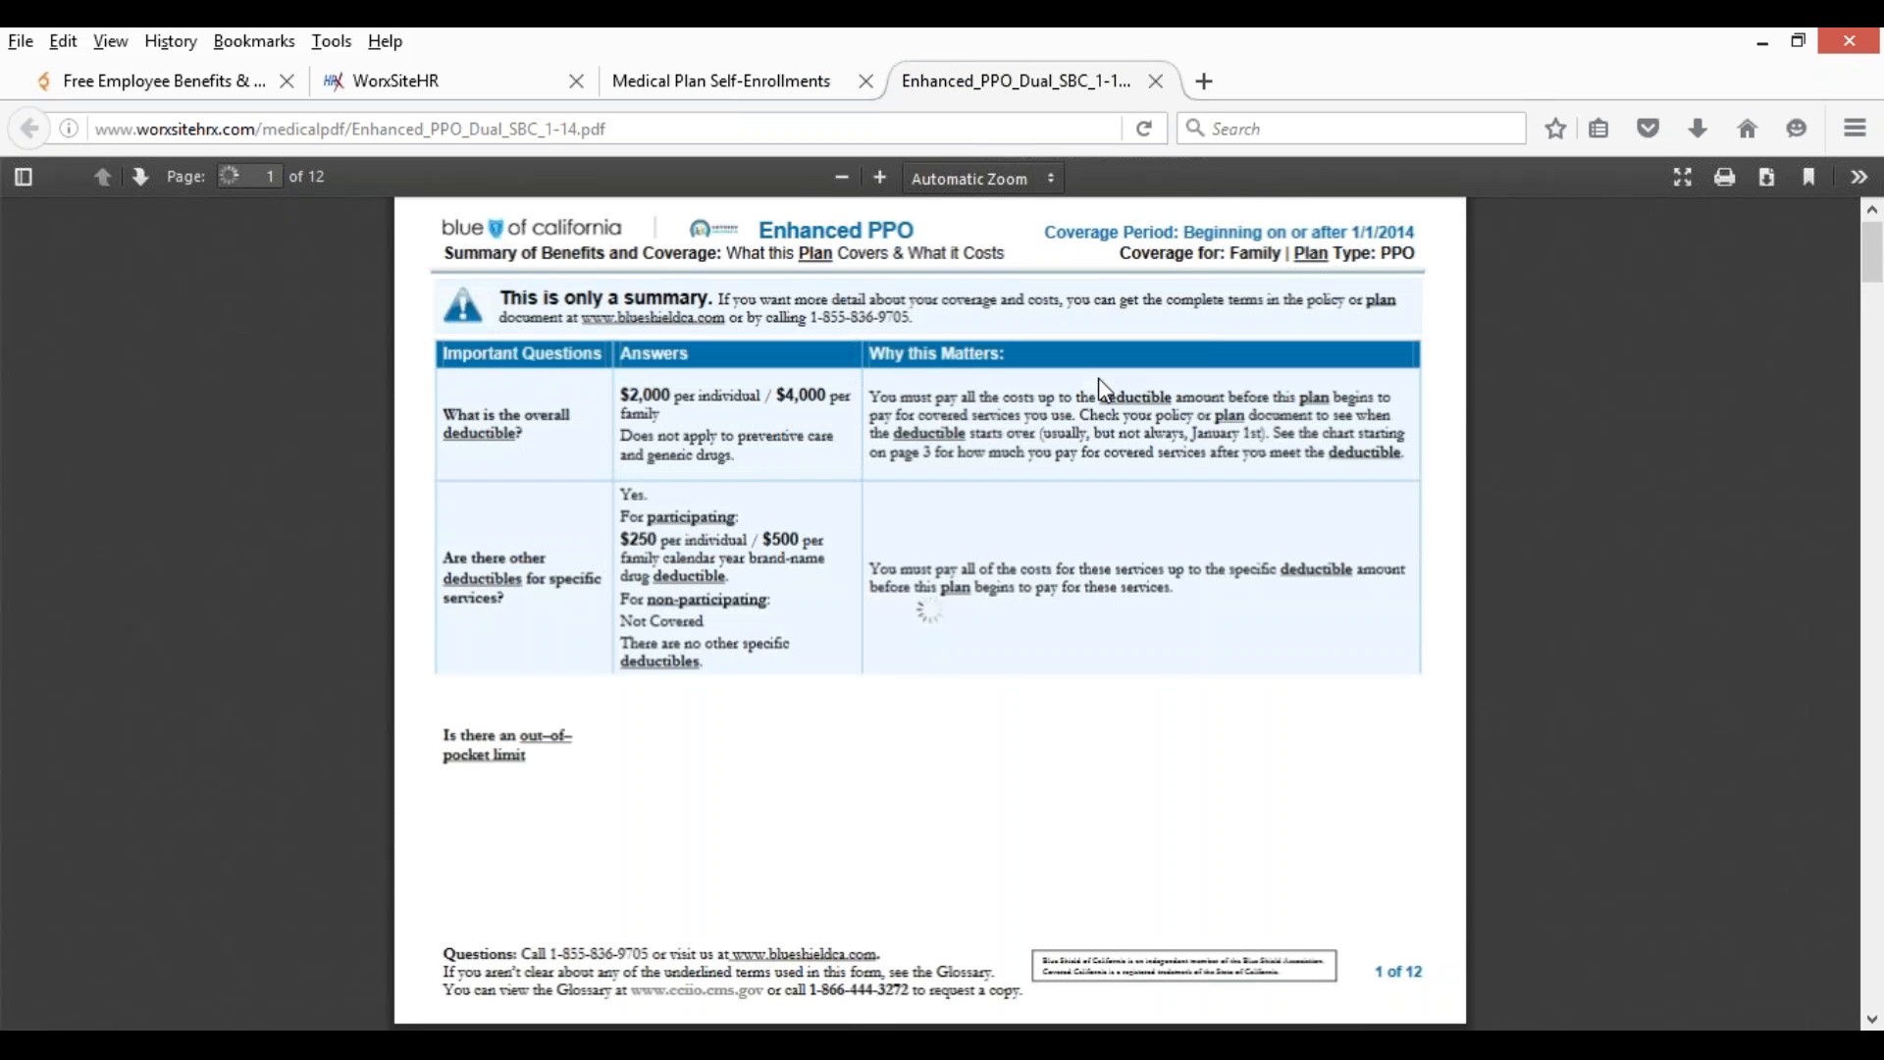
left_click(1157, 81)
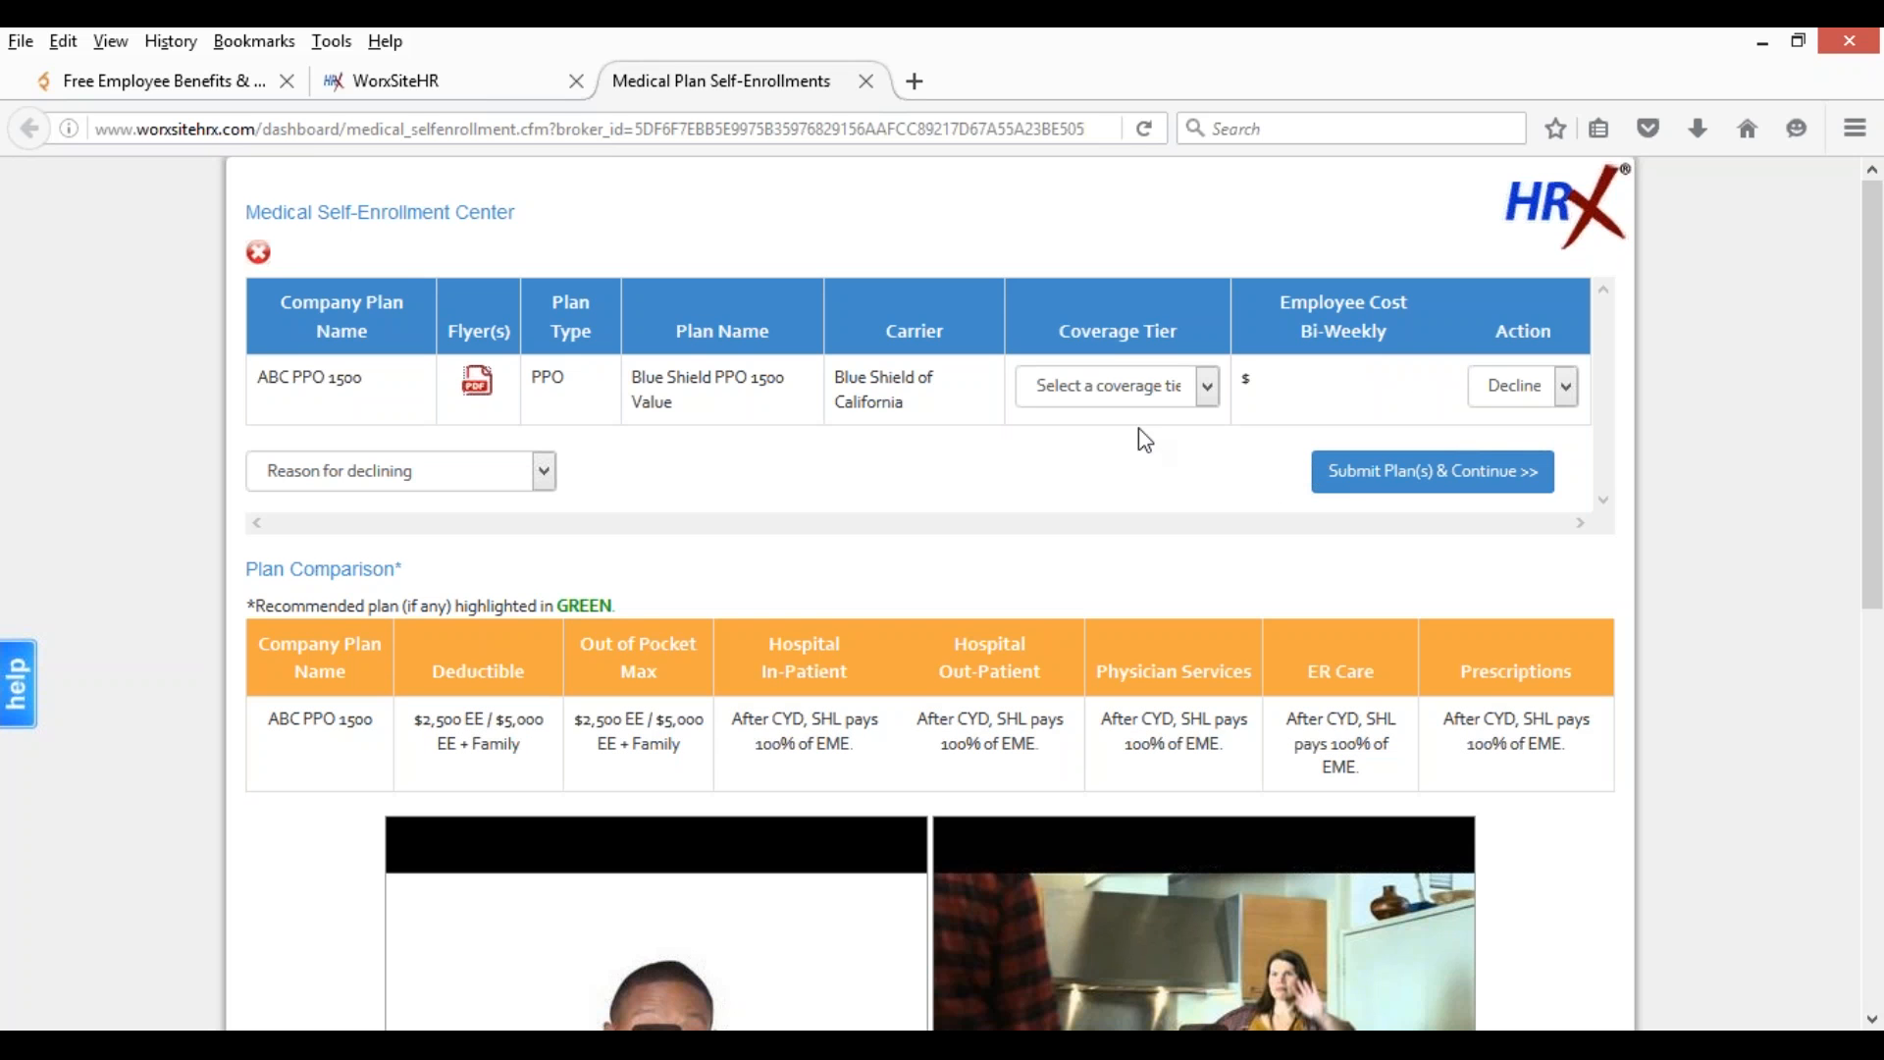
- Compare the bi-weekly cost of the Employee Only and Employee + Spouse tiers for ABC PPO 1500, leaving Employee + Spouse selected
left_click(1213, 401)
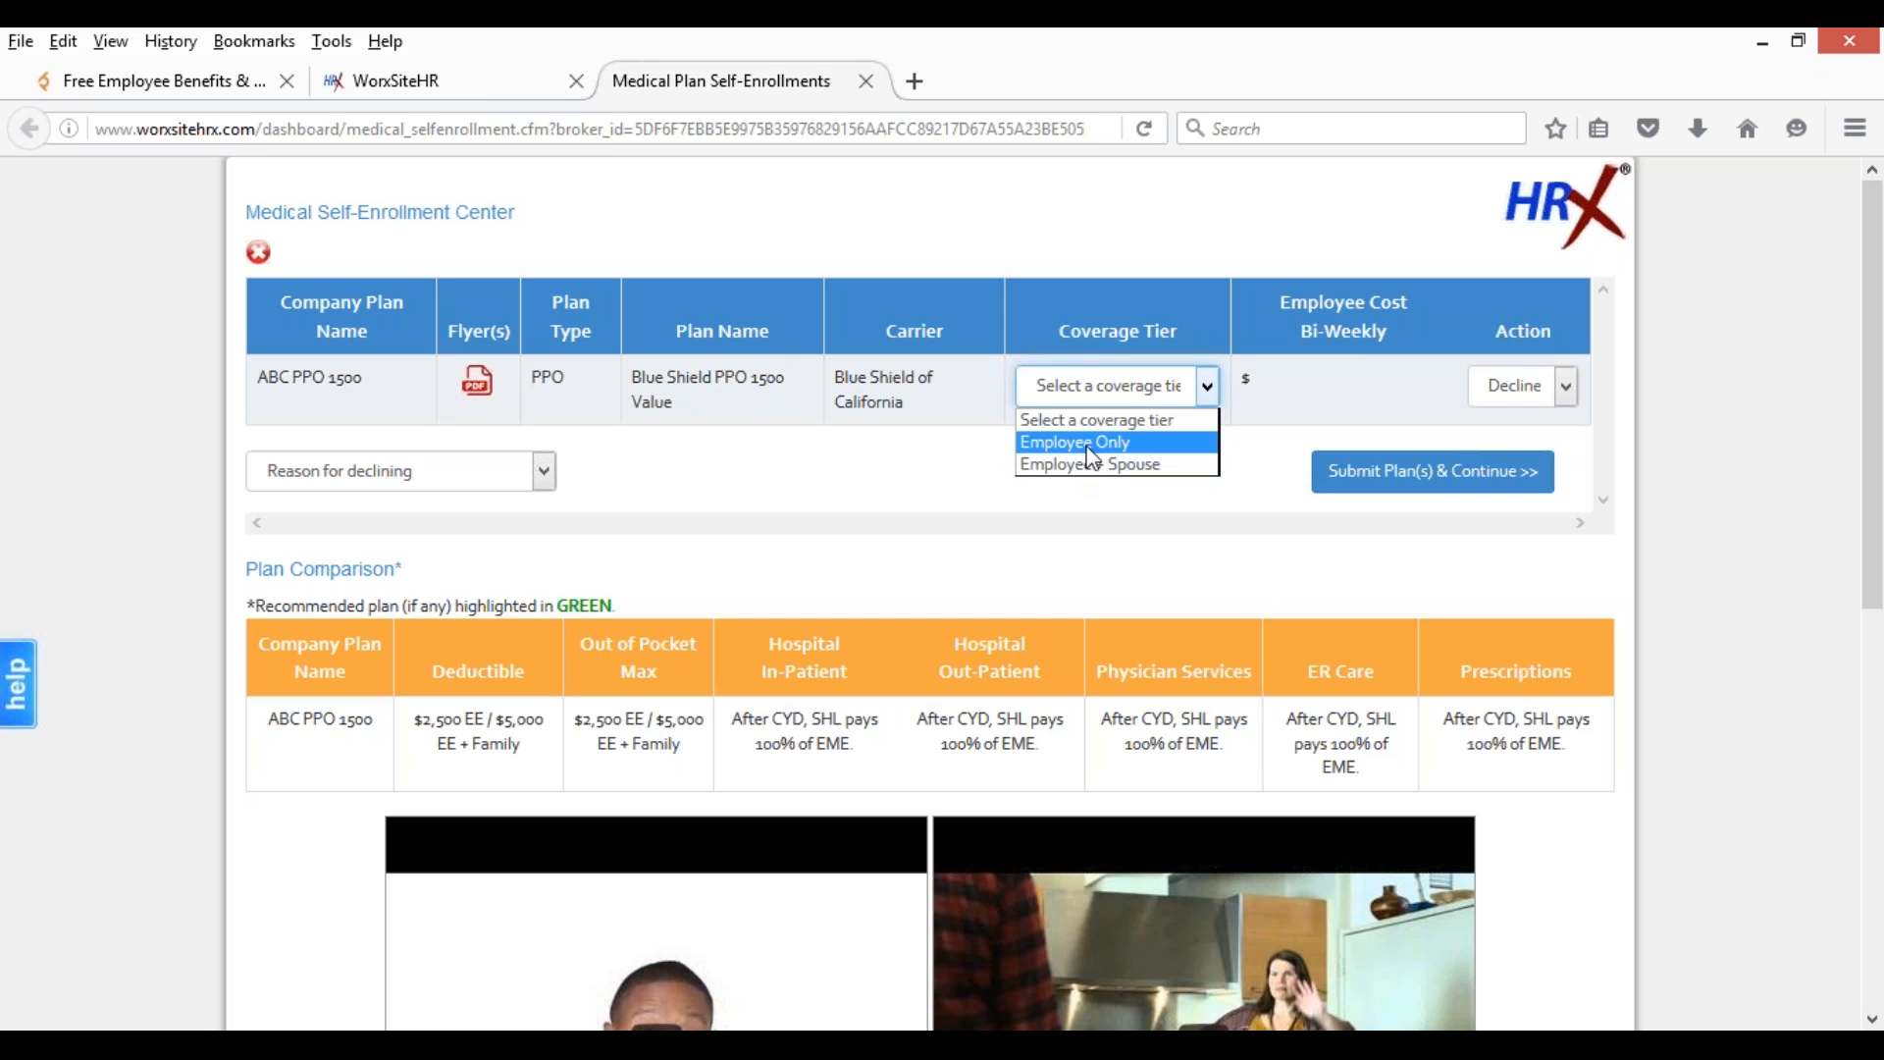
left_click(1087, 444)
left_click(1210, 392)
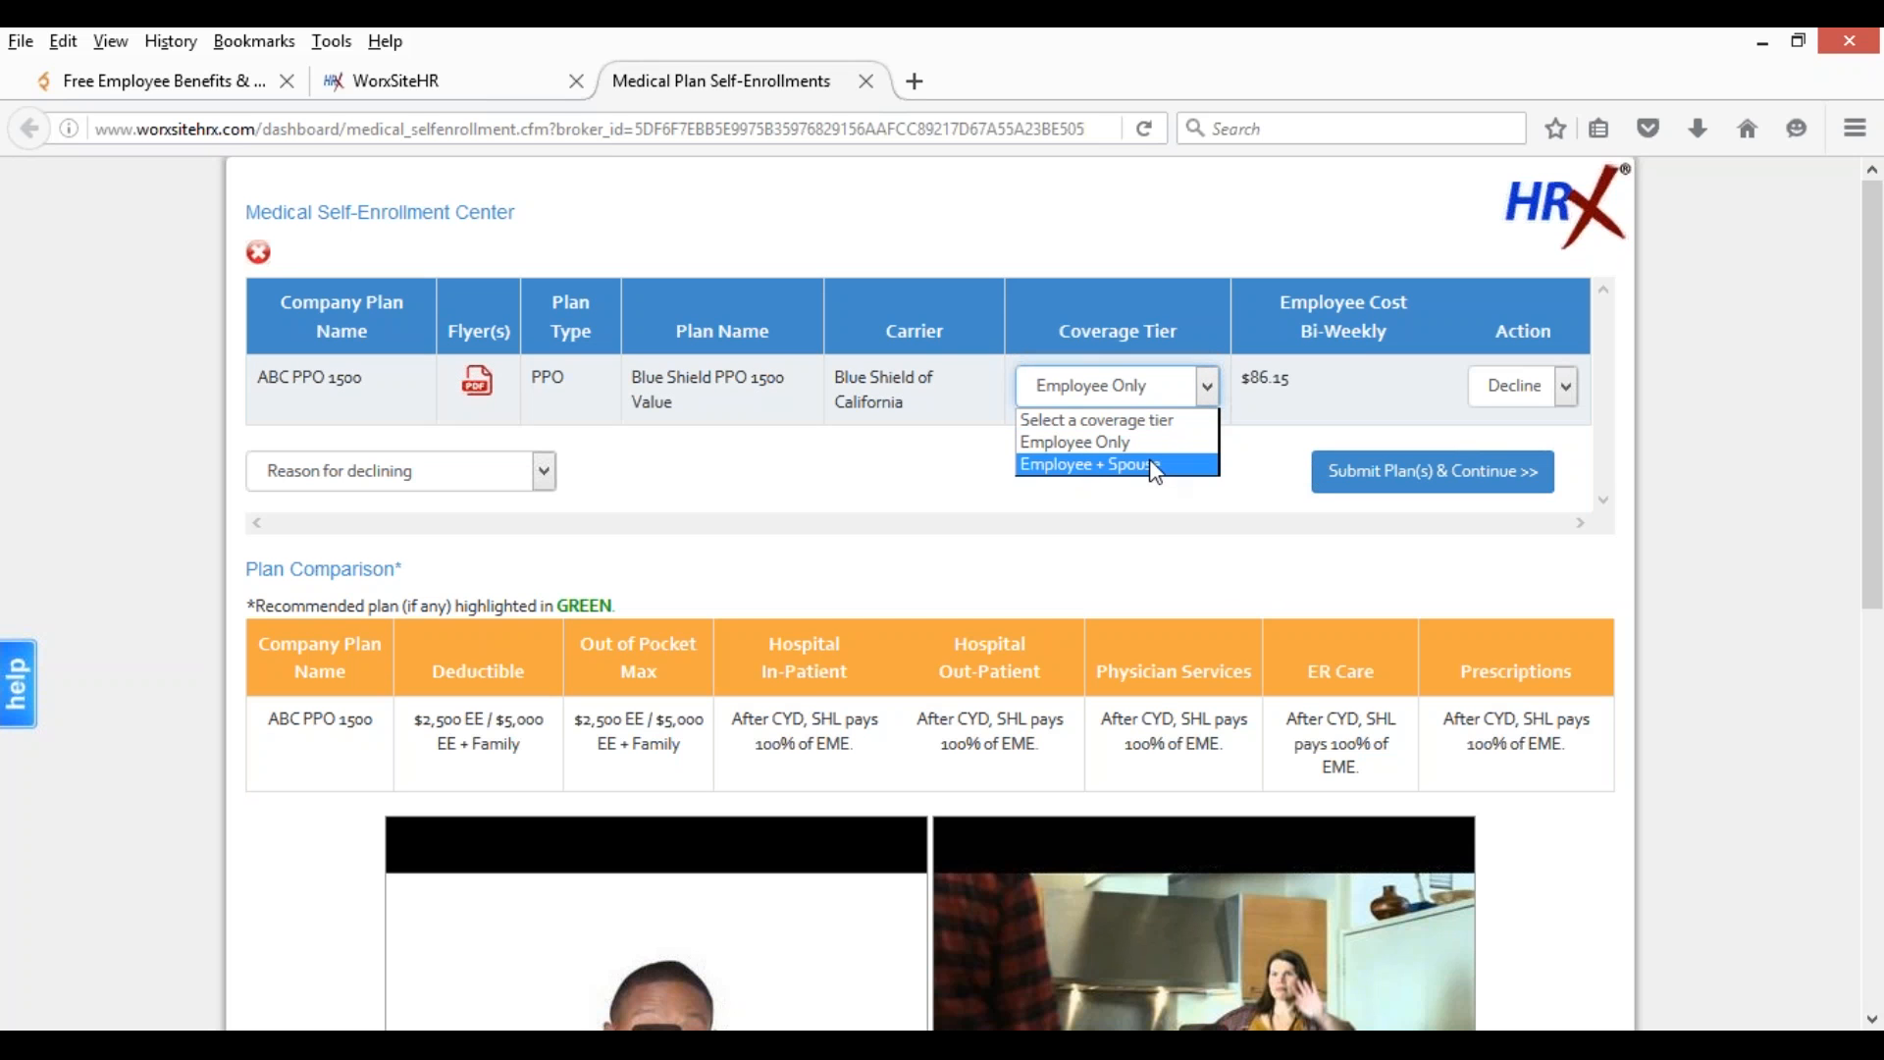
left_click(1138, 461)
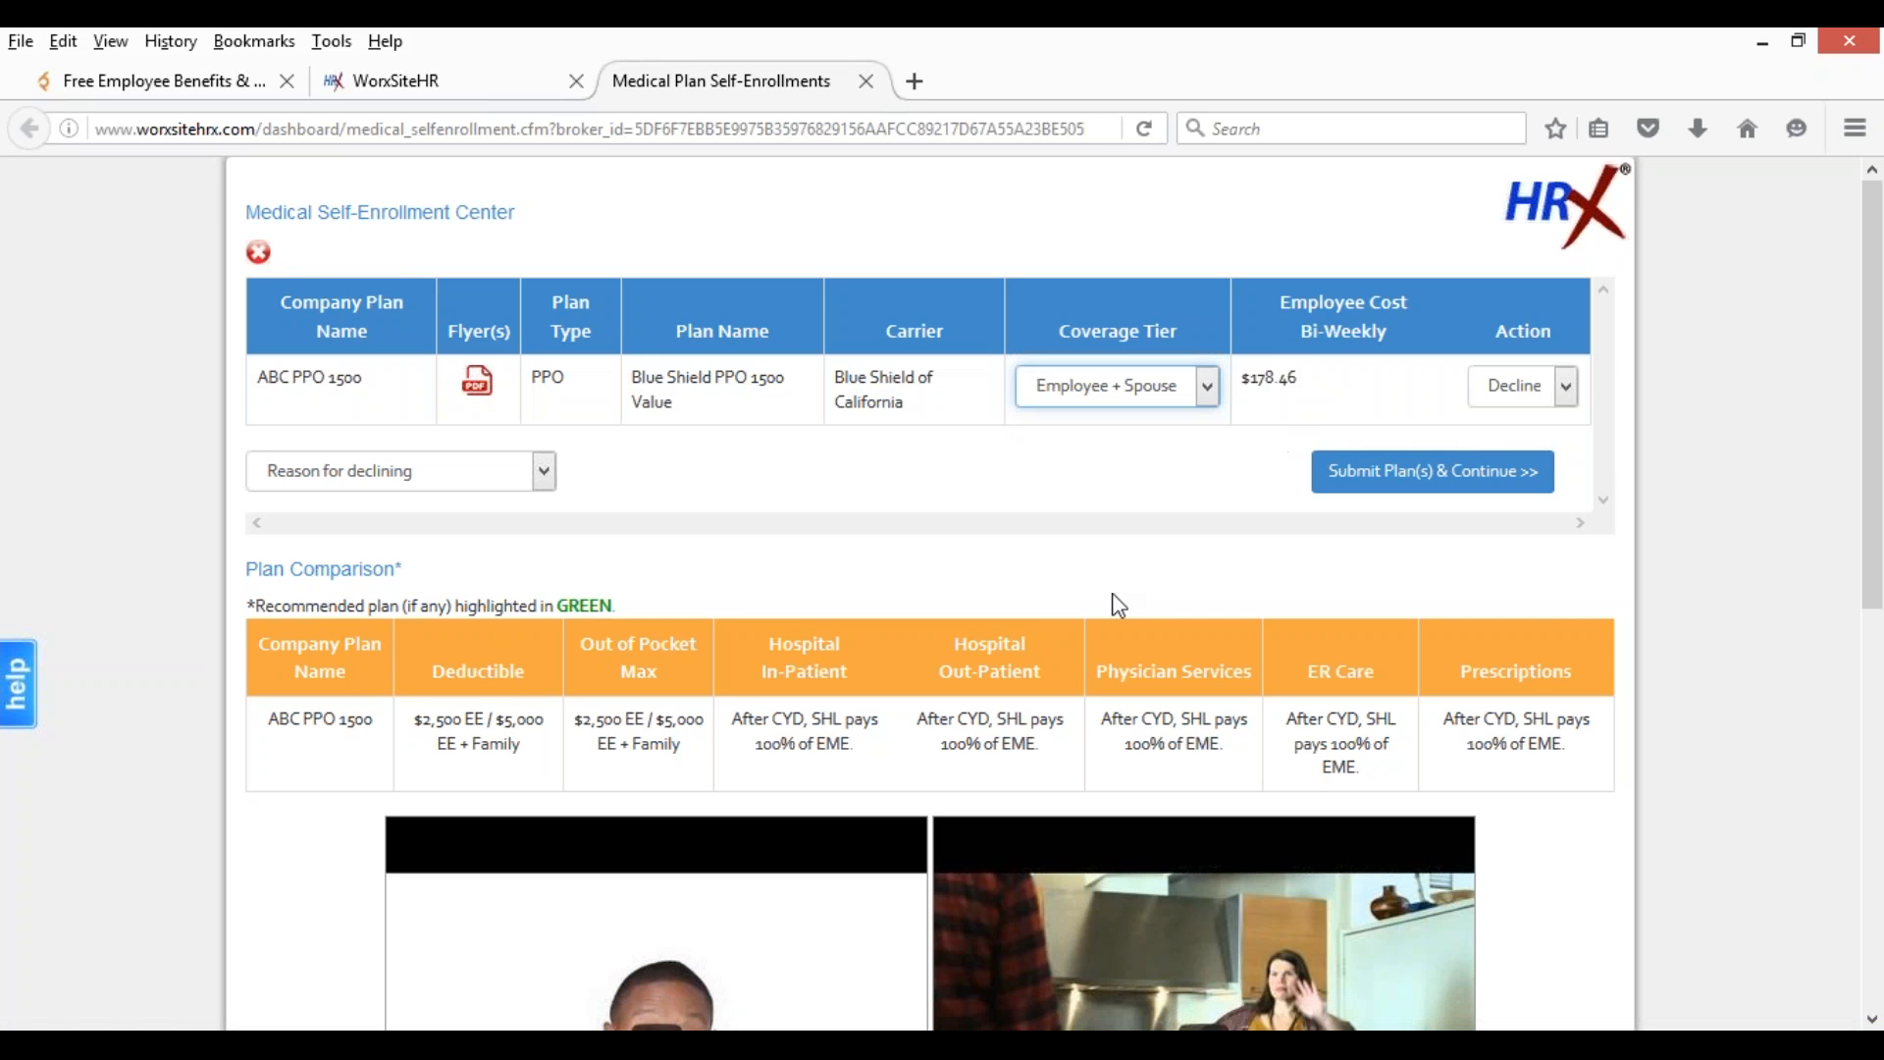
left_click(1092, 494)
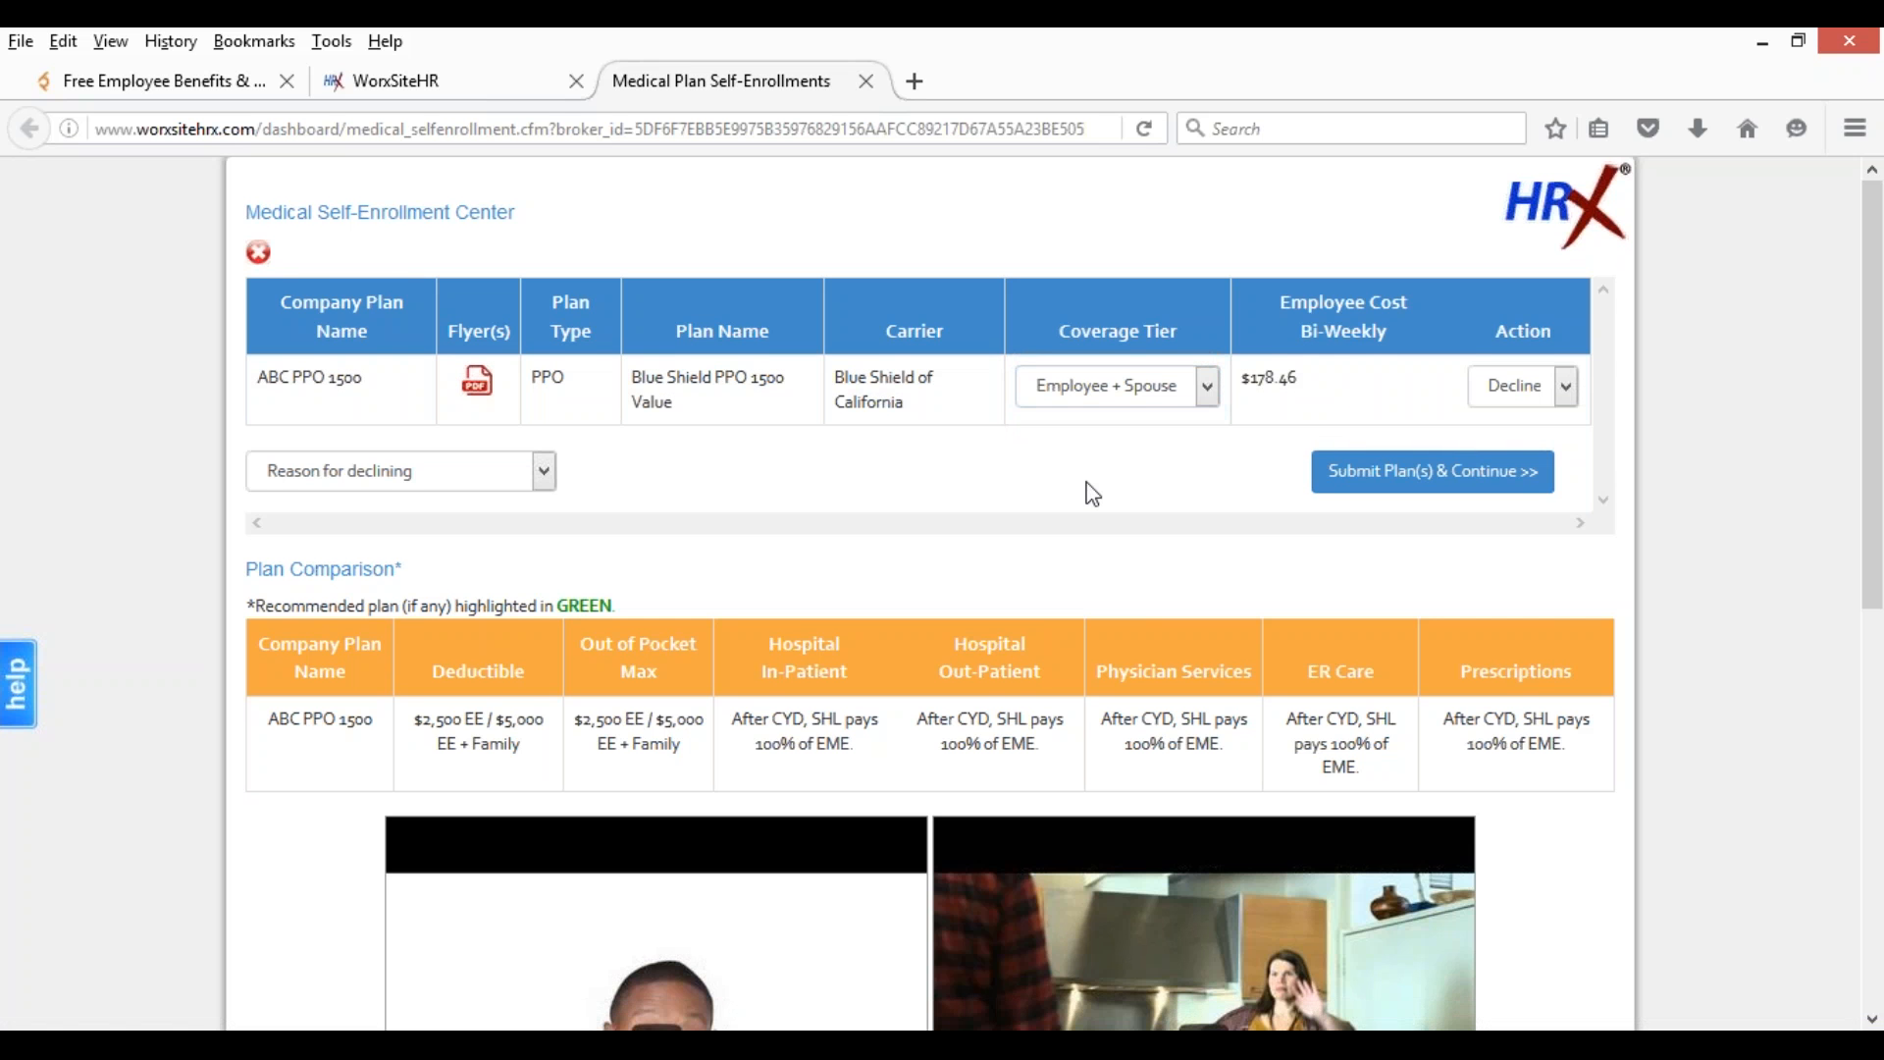
scroll(1093, 494, "down", 3)
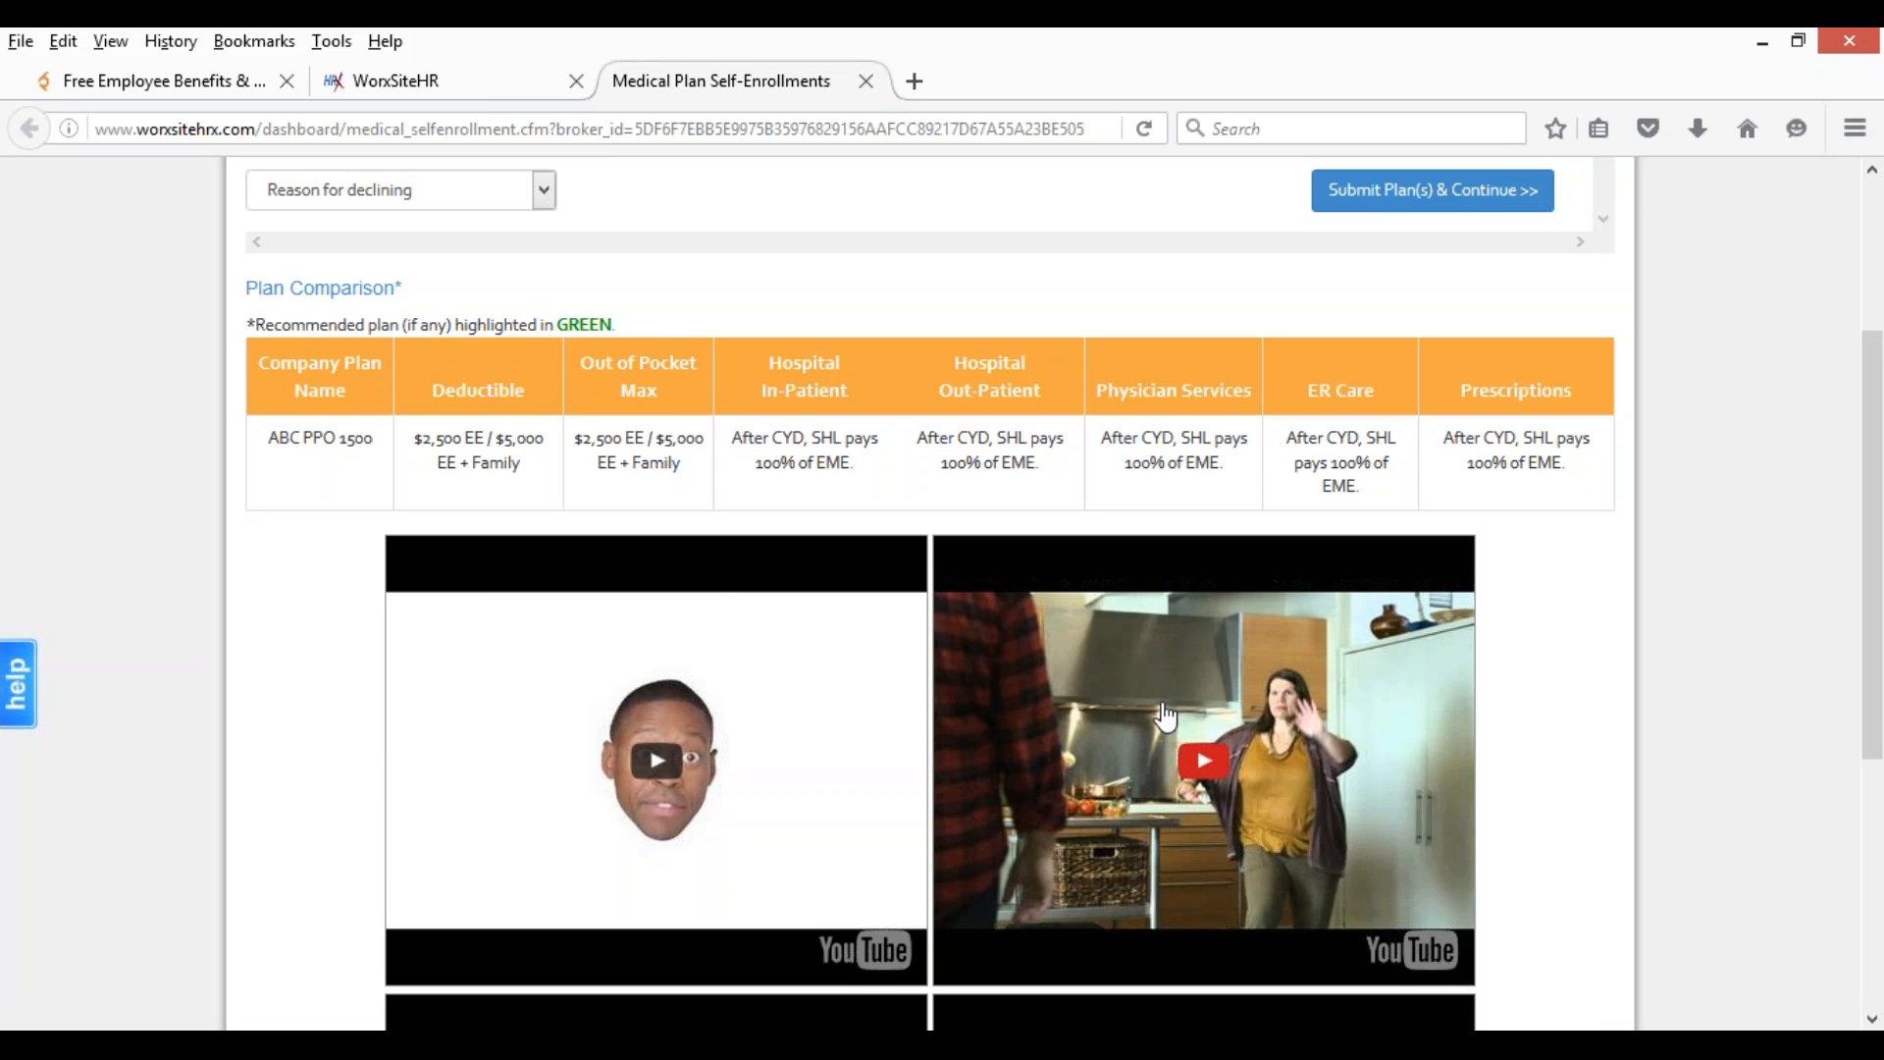
scroll(1166, 716, "up", 3)
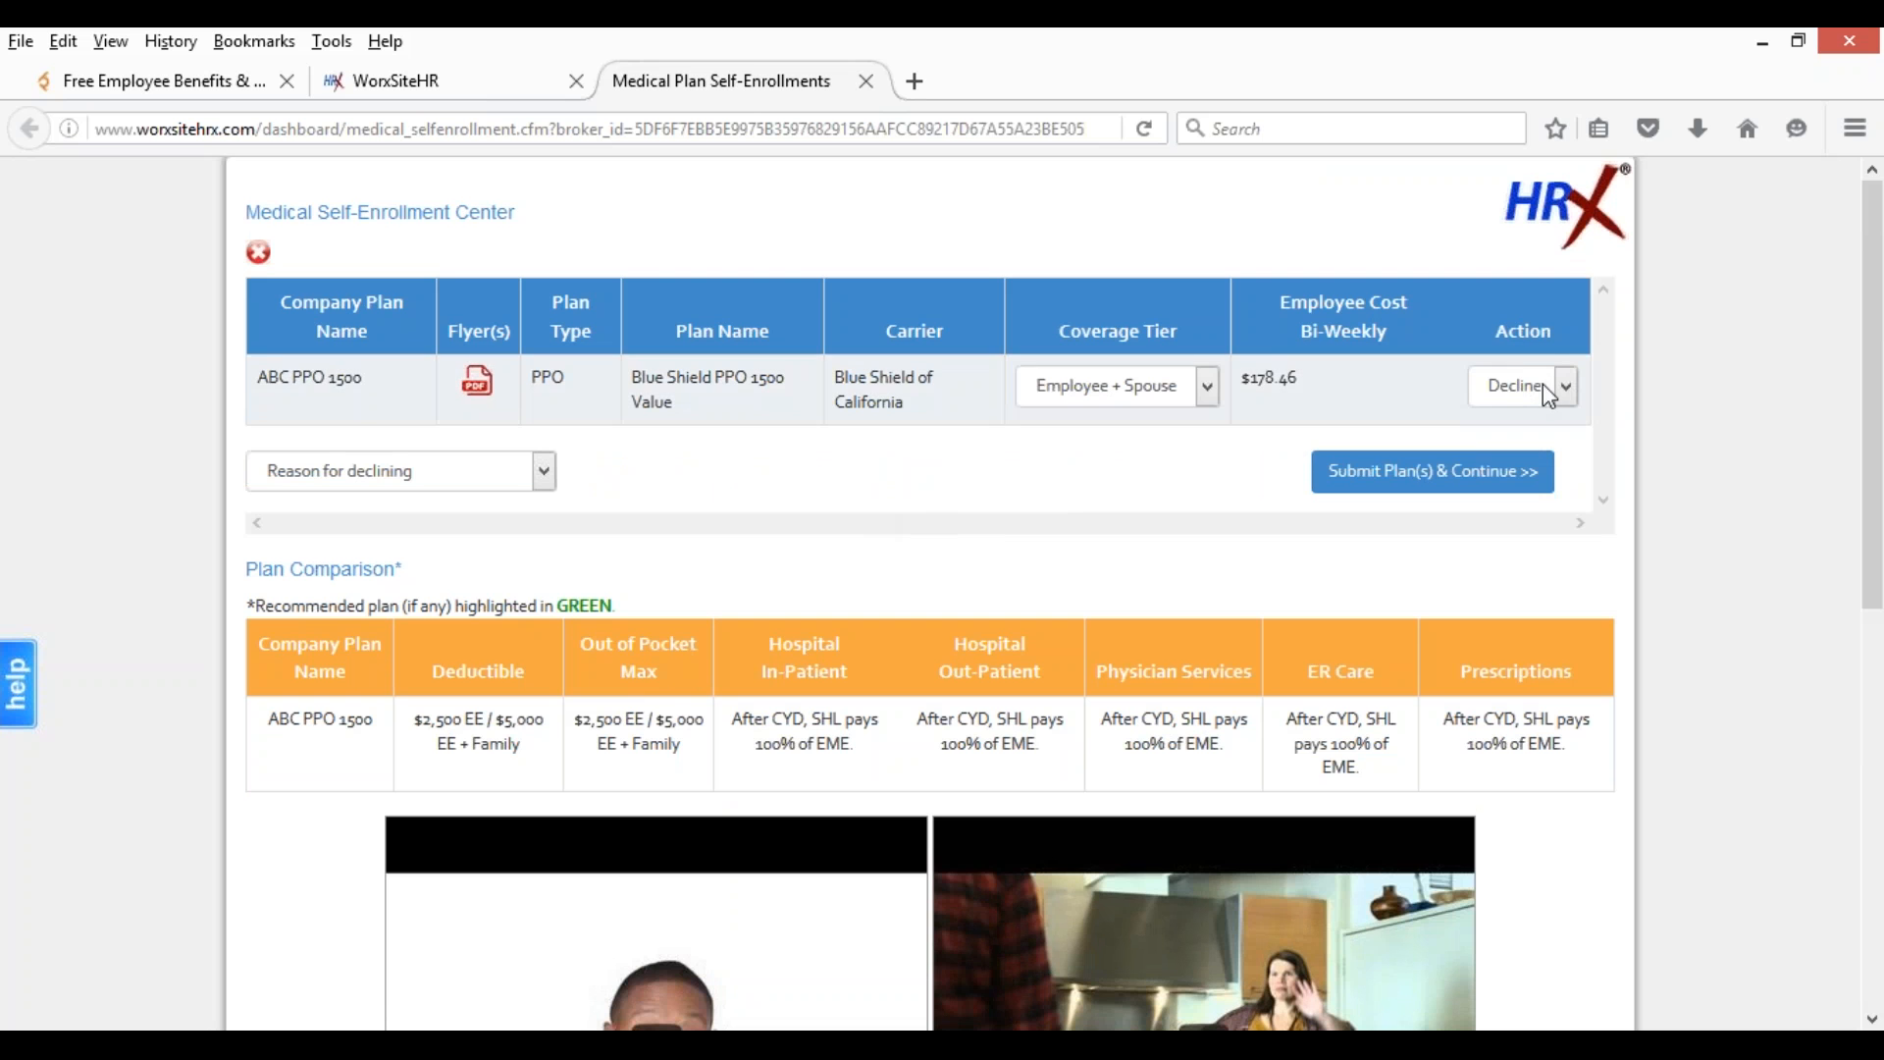
- Try to submit the medical plan as declined, dismiss the alert and view the available reasons for declining
left_click(1414, 475)
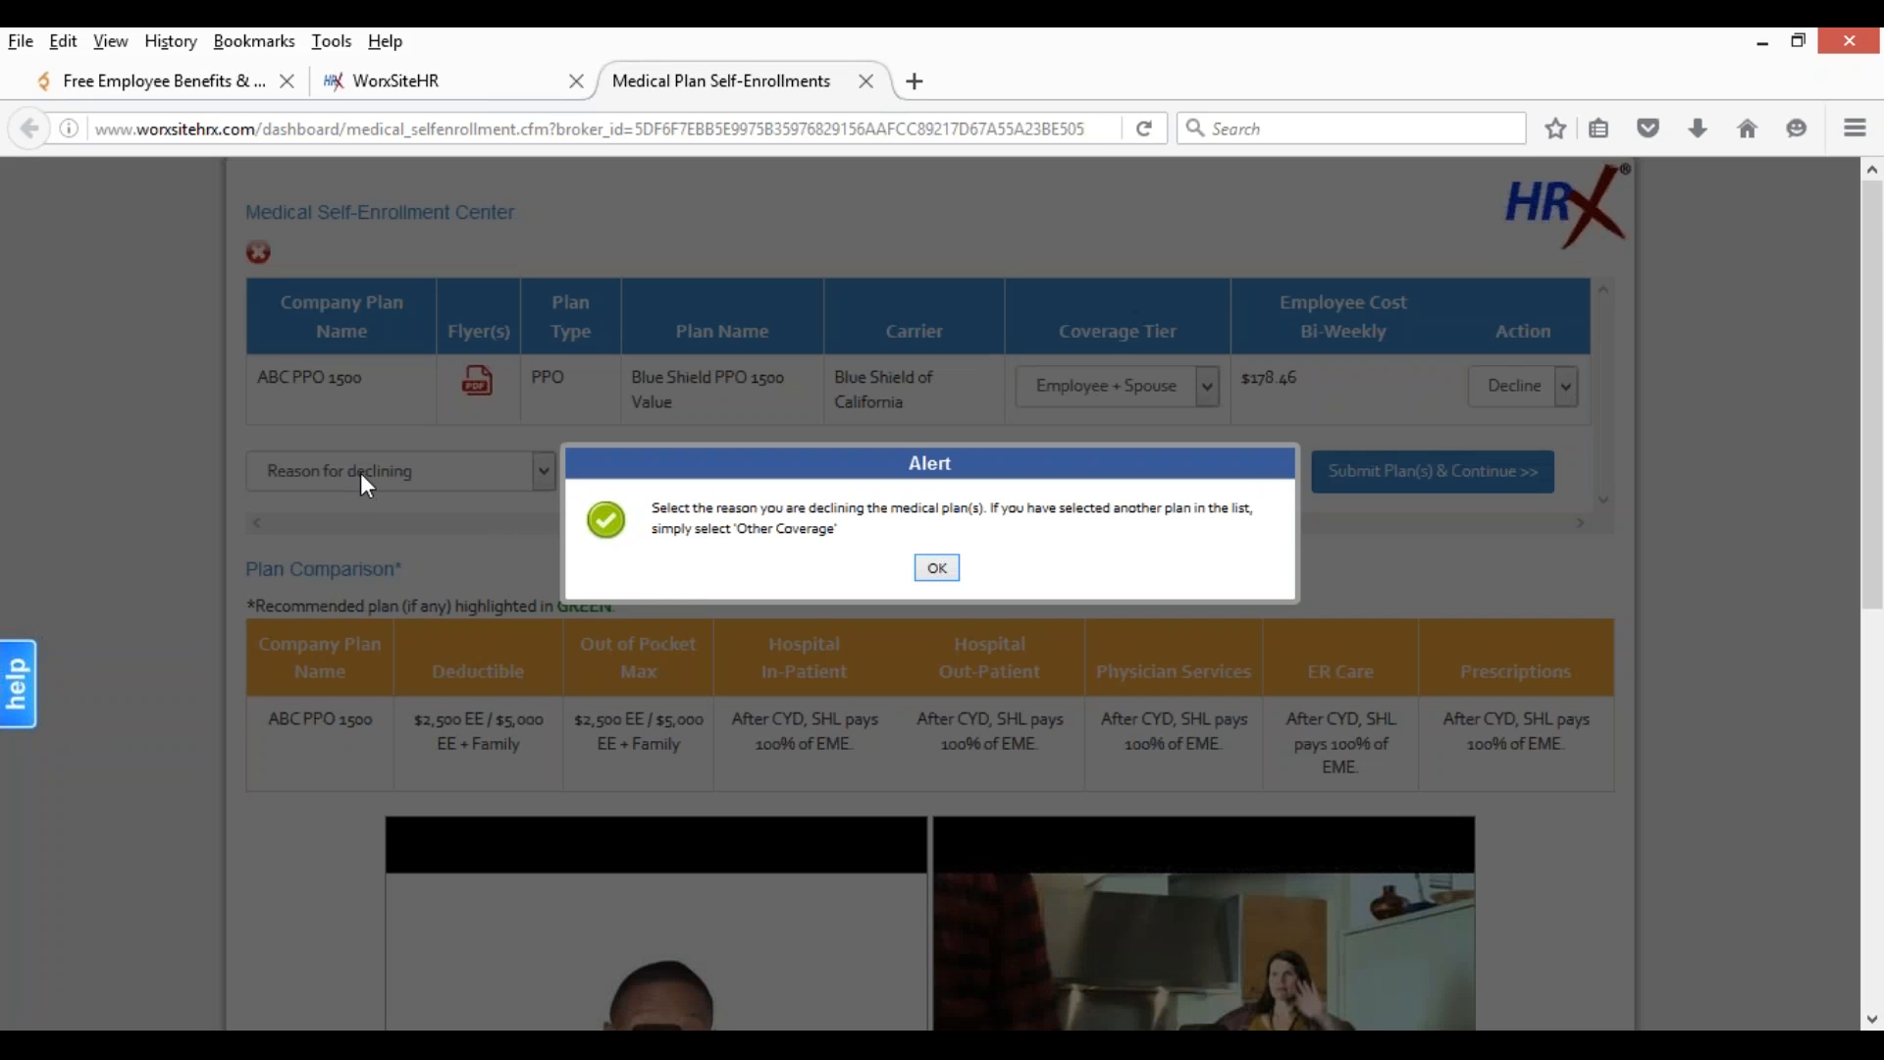
left_click(938, 570)
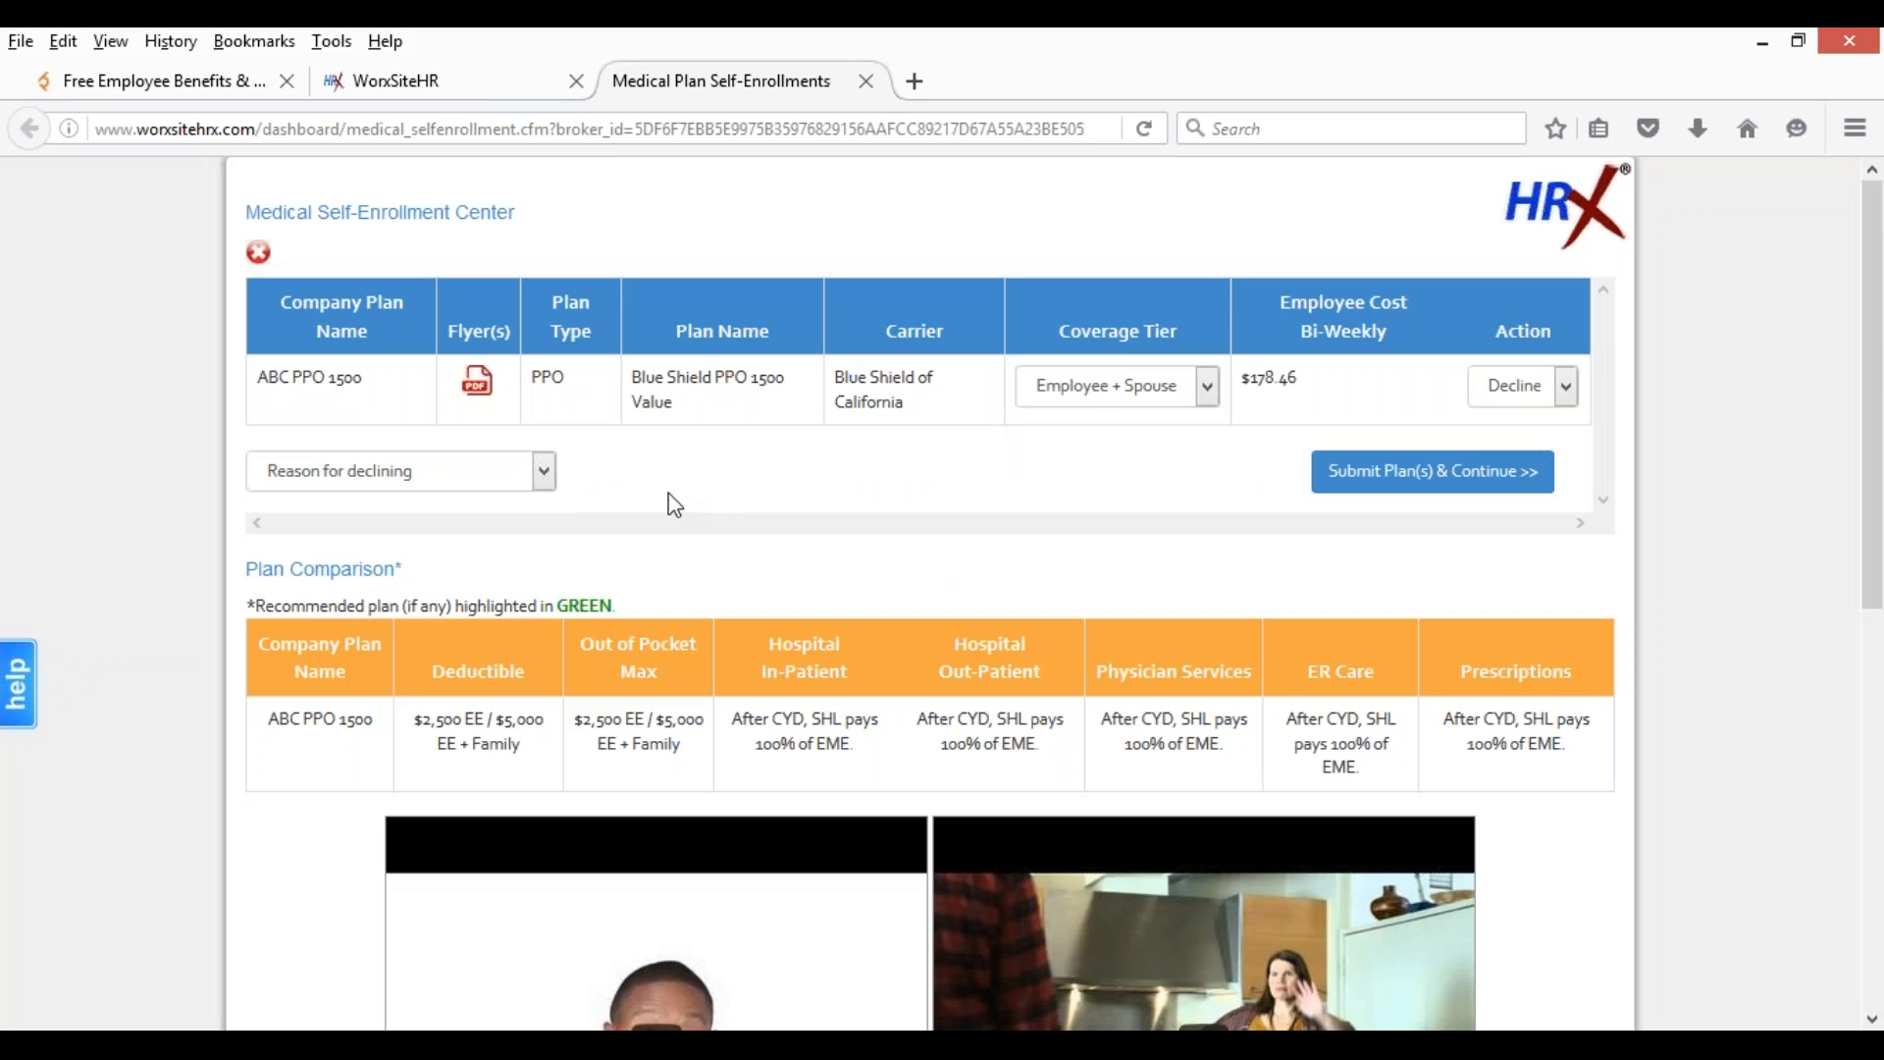
left_click(545, 473)
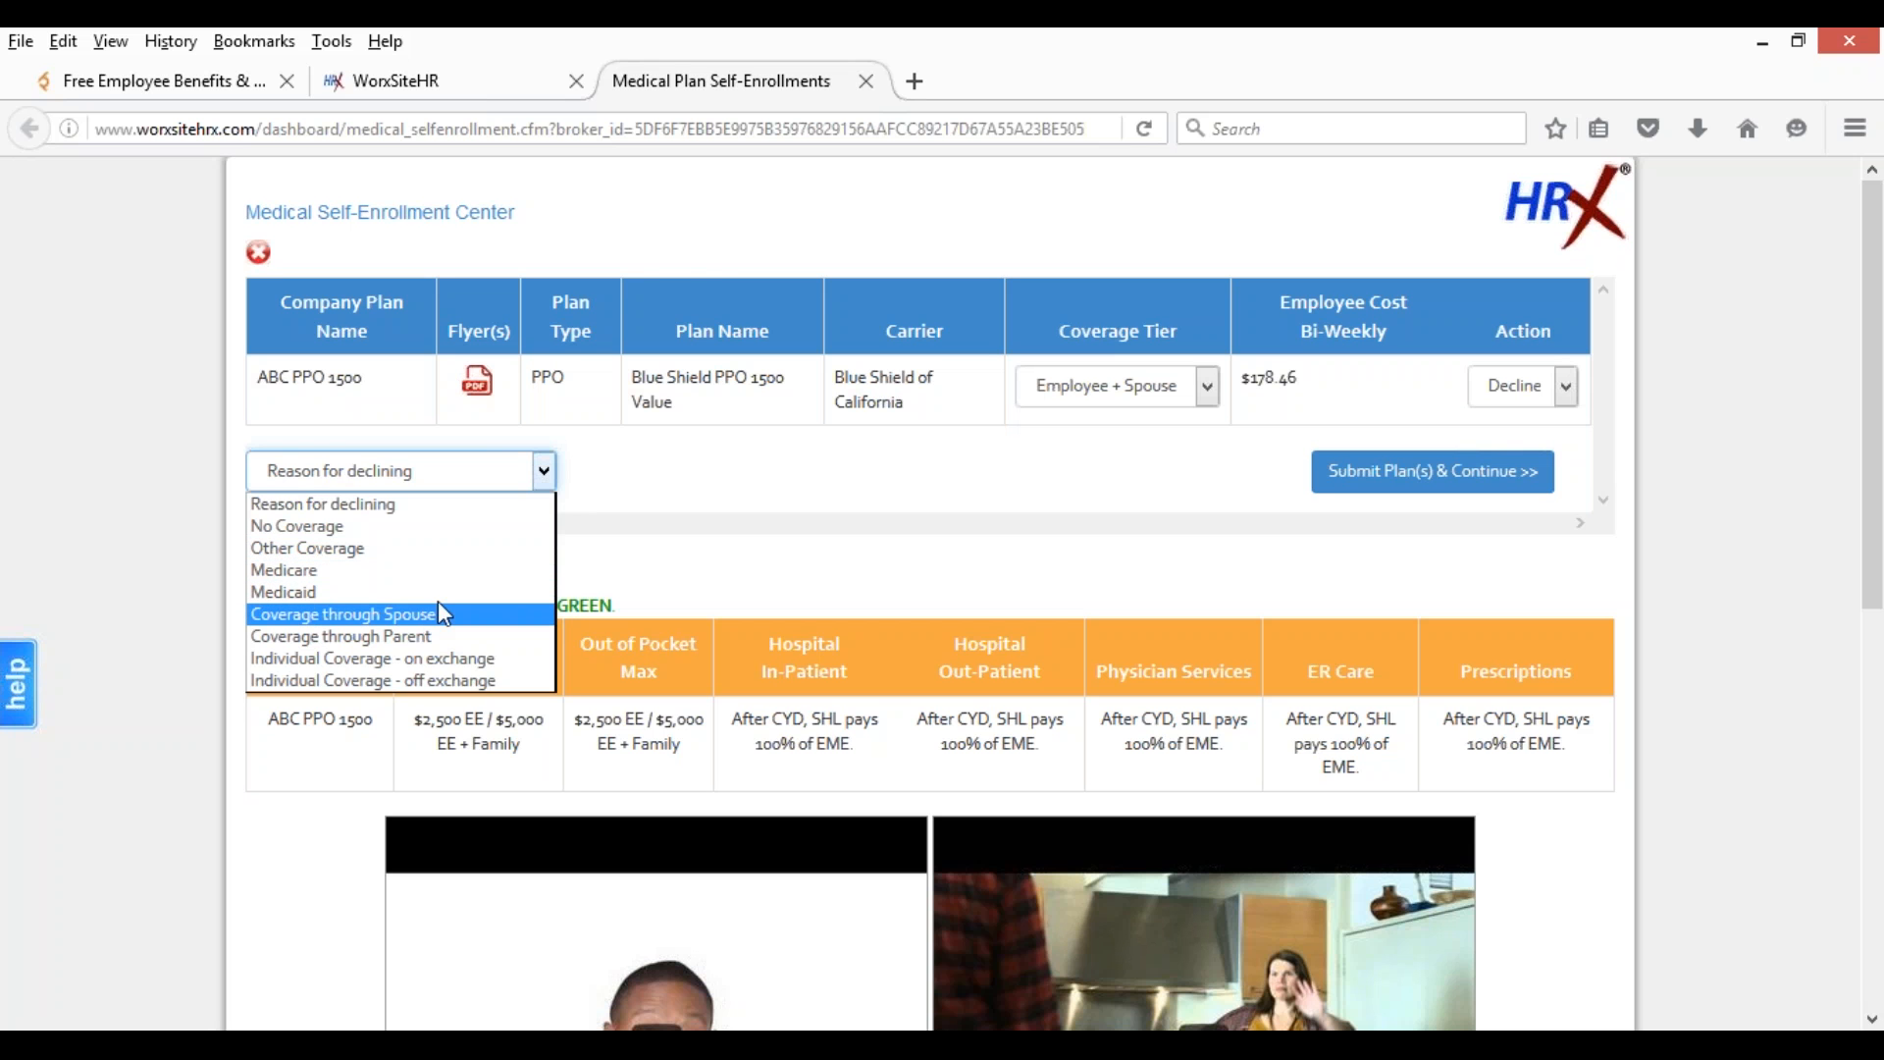
left_click(779, 478)
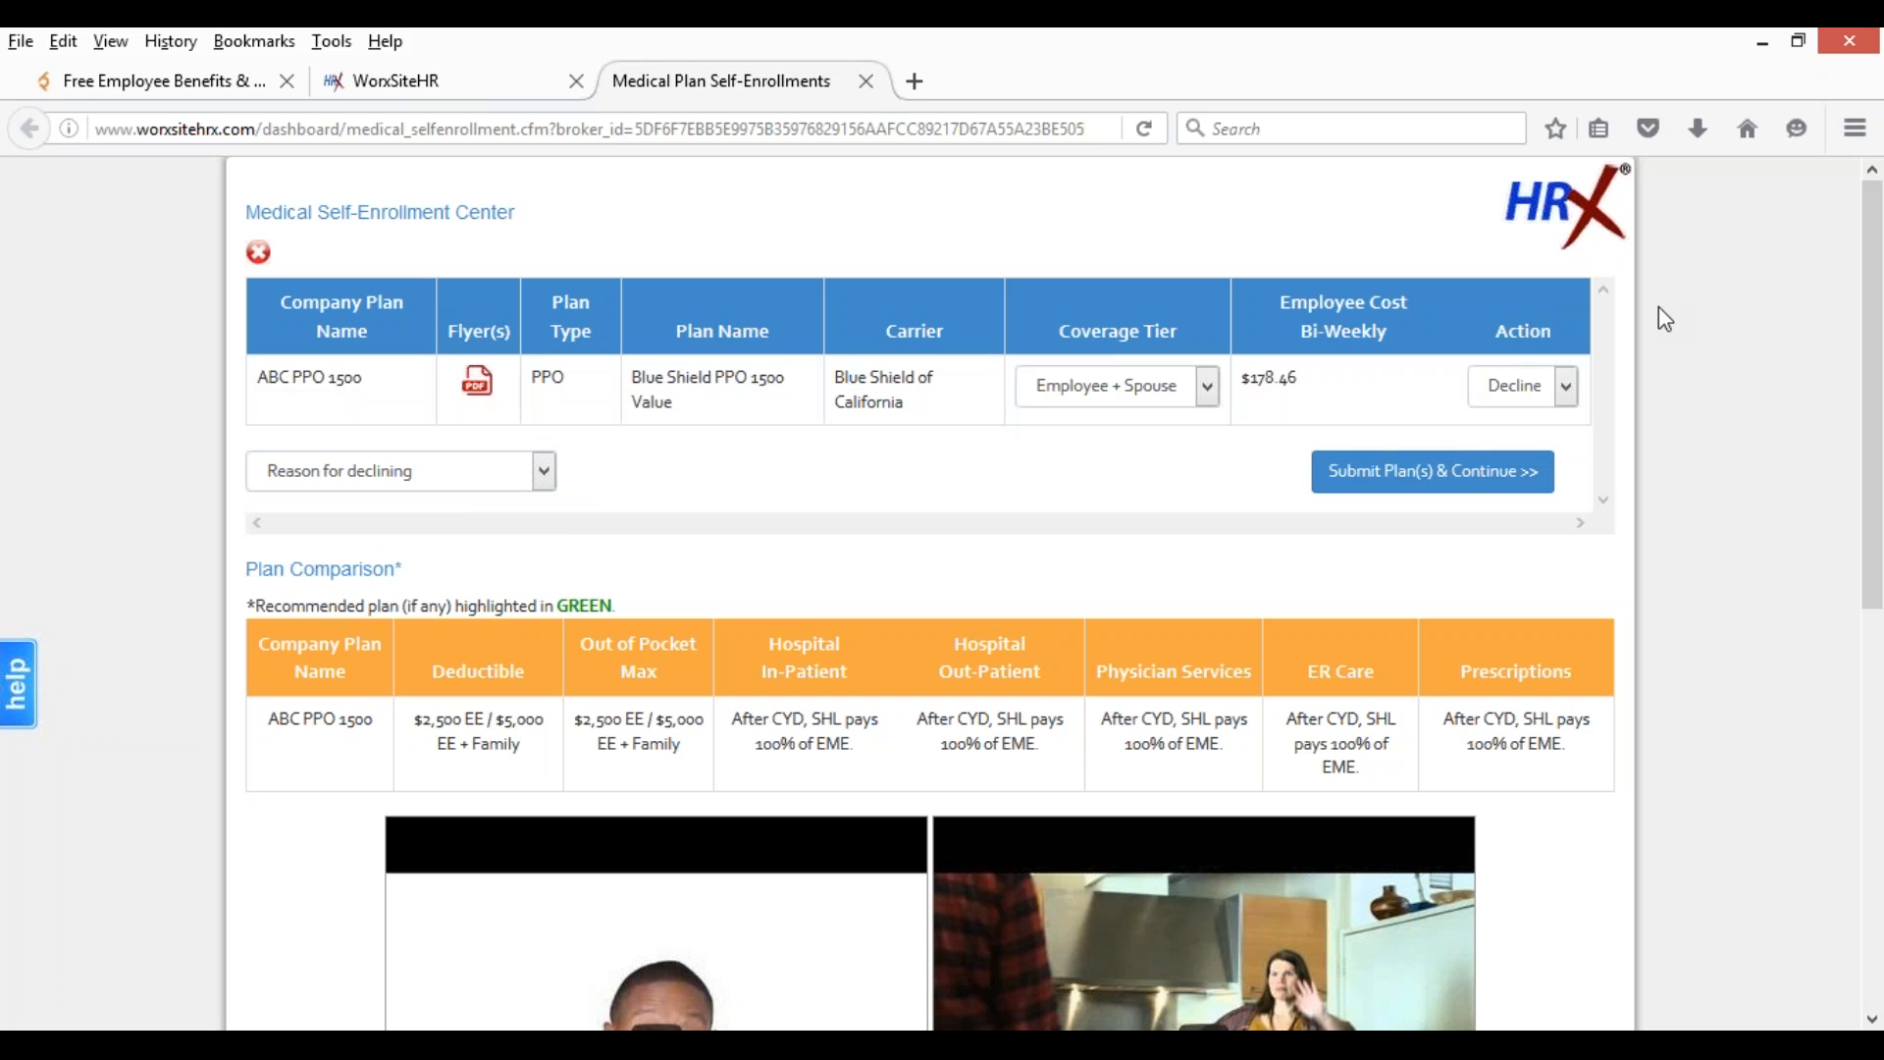
- Change the action for ABC PPO 1500 to Apply, submit the medical plan choice and acknowledge the alert
left_click(1565, 397)
left_click(1531, 443)
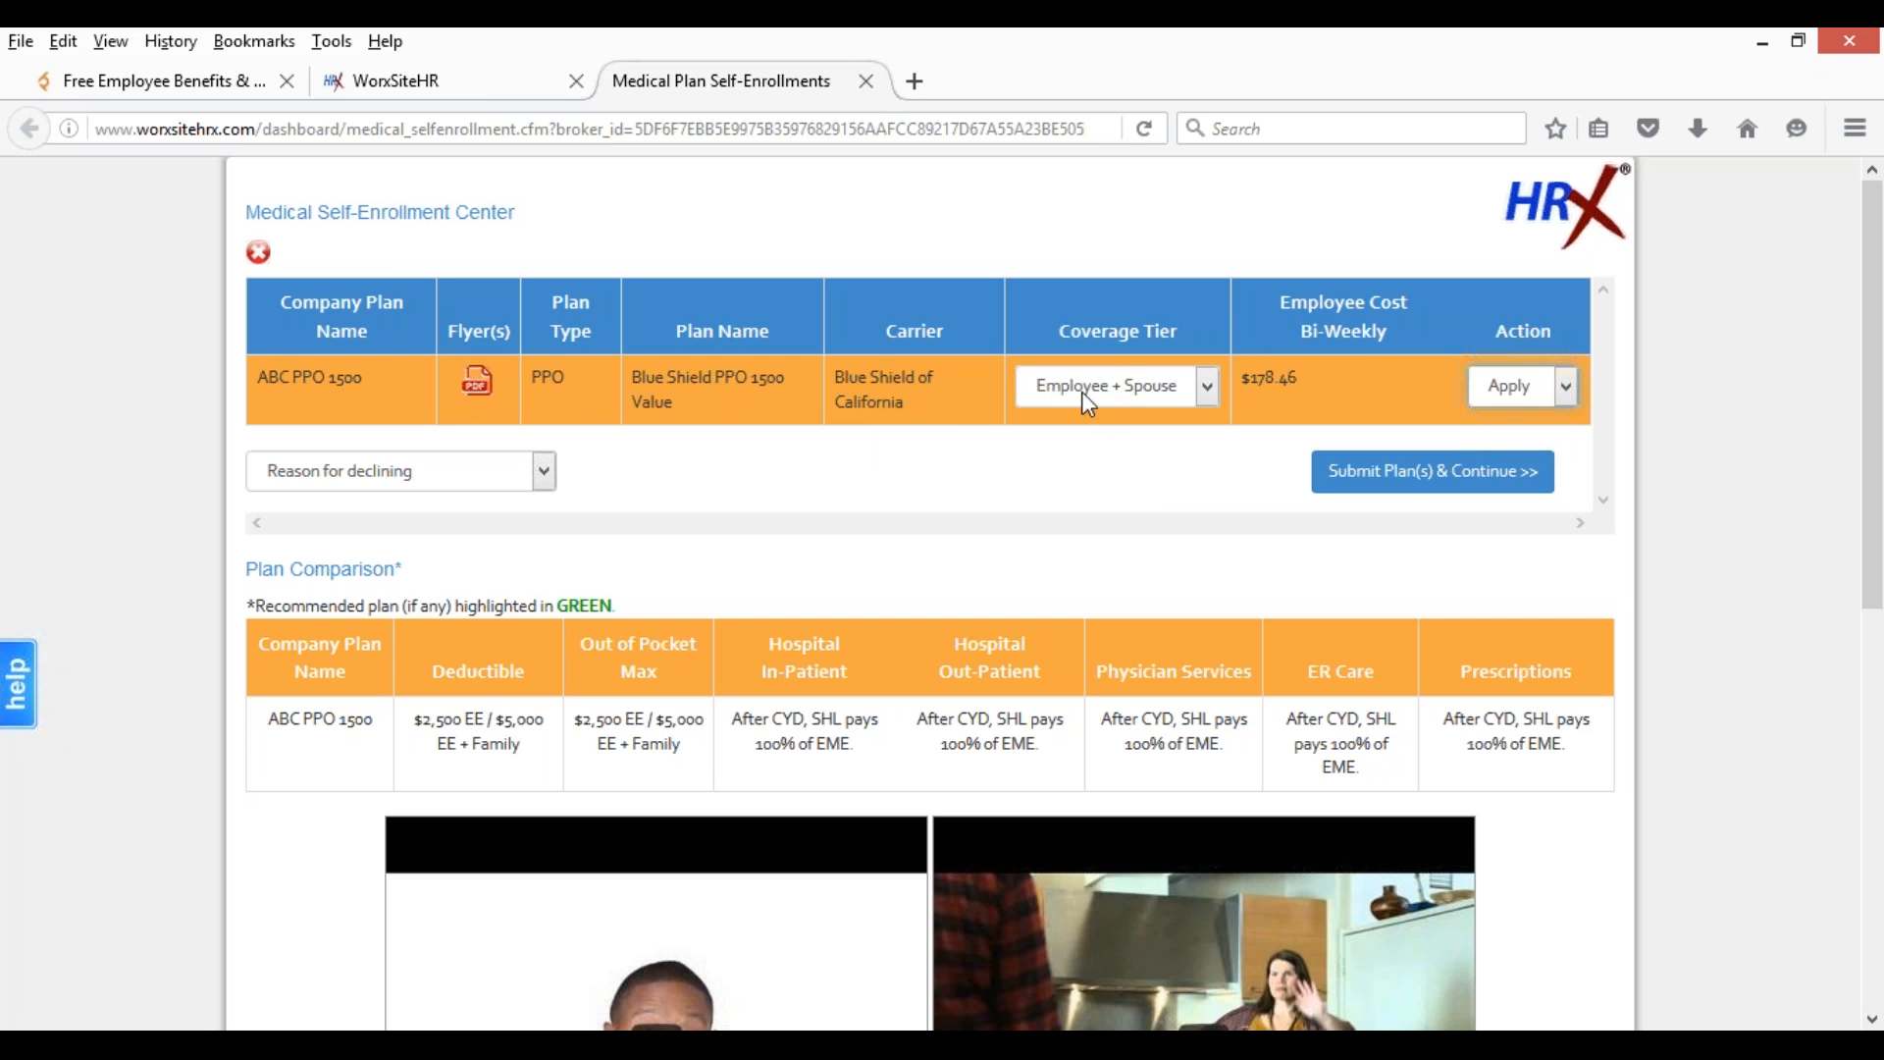
left_click(1403, 478)
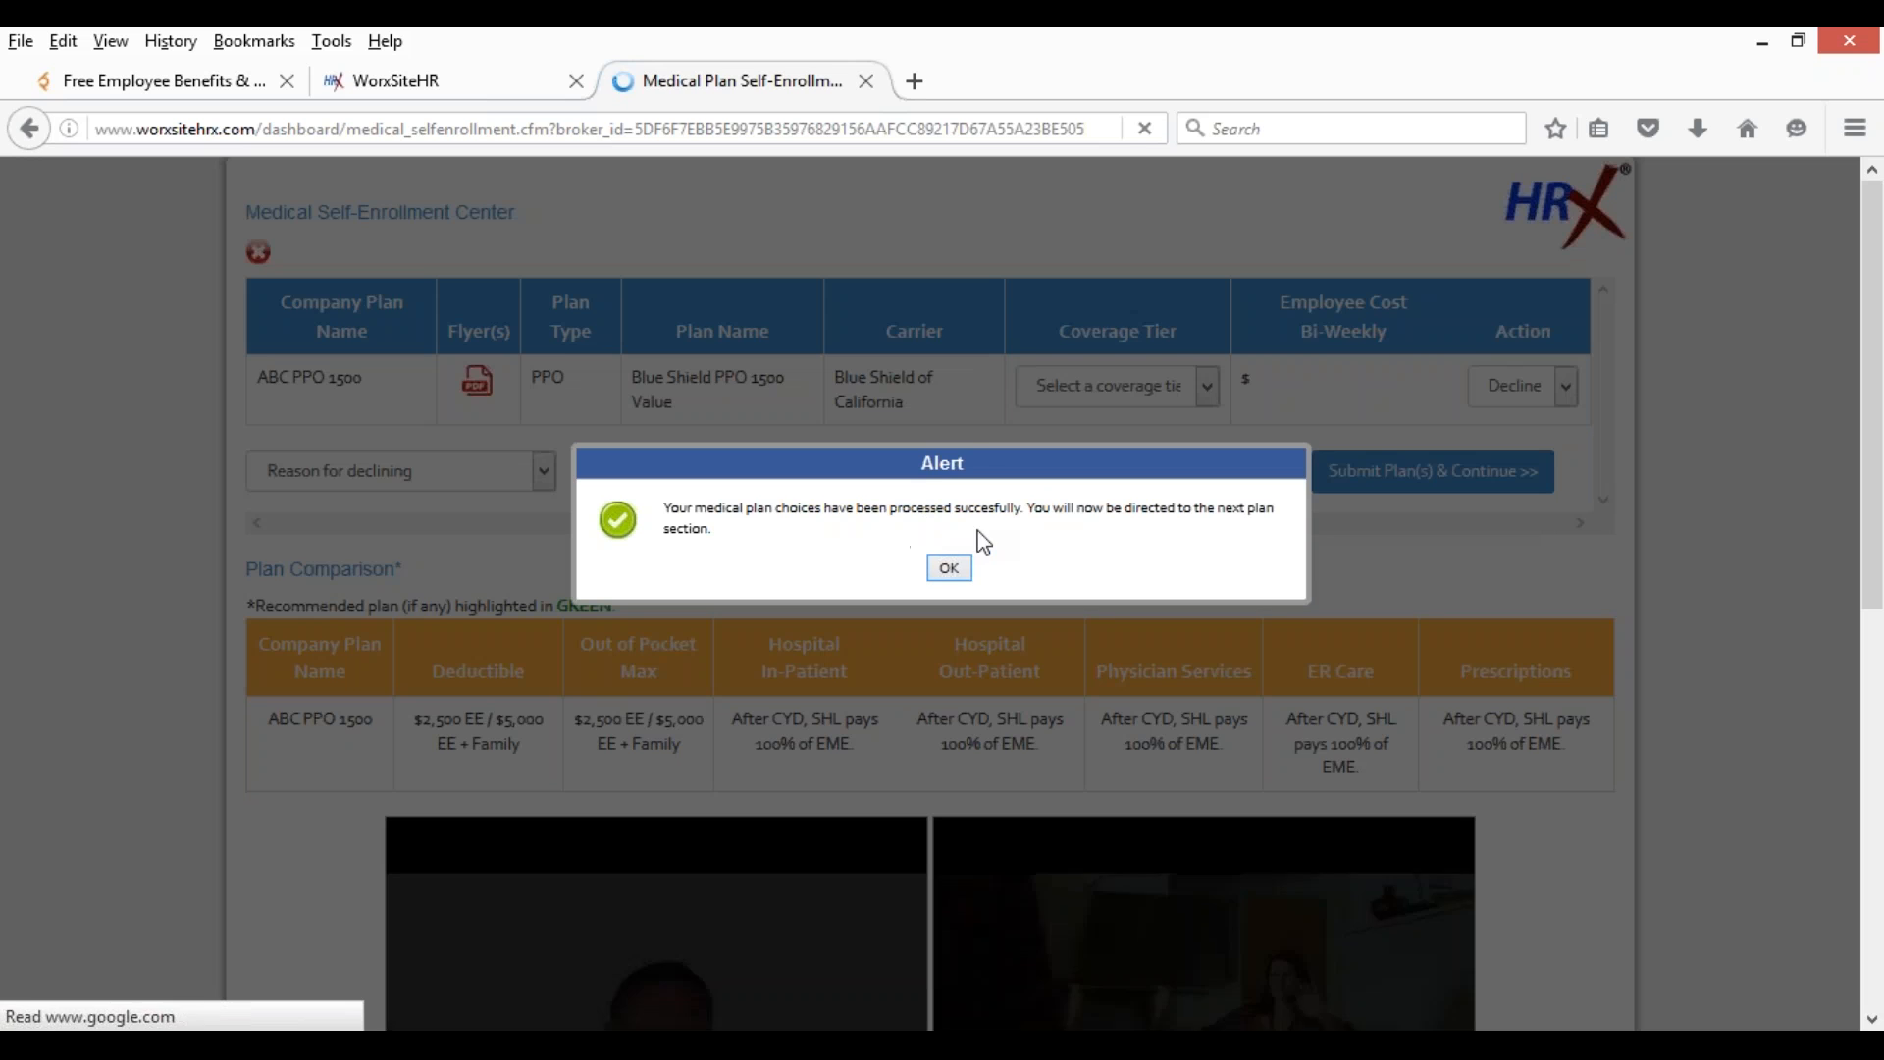
left_click(949, 572)
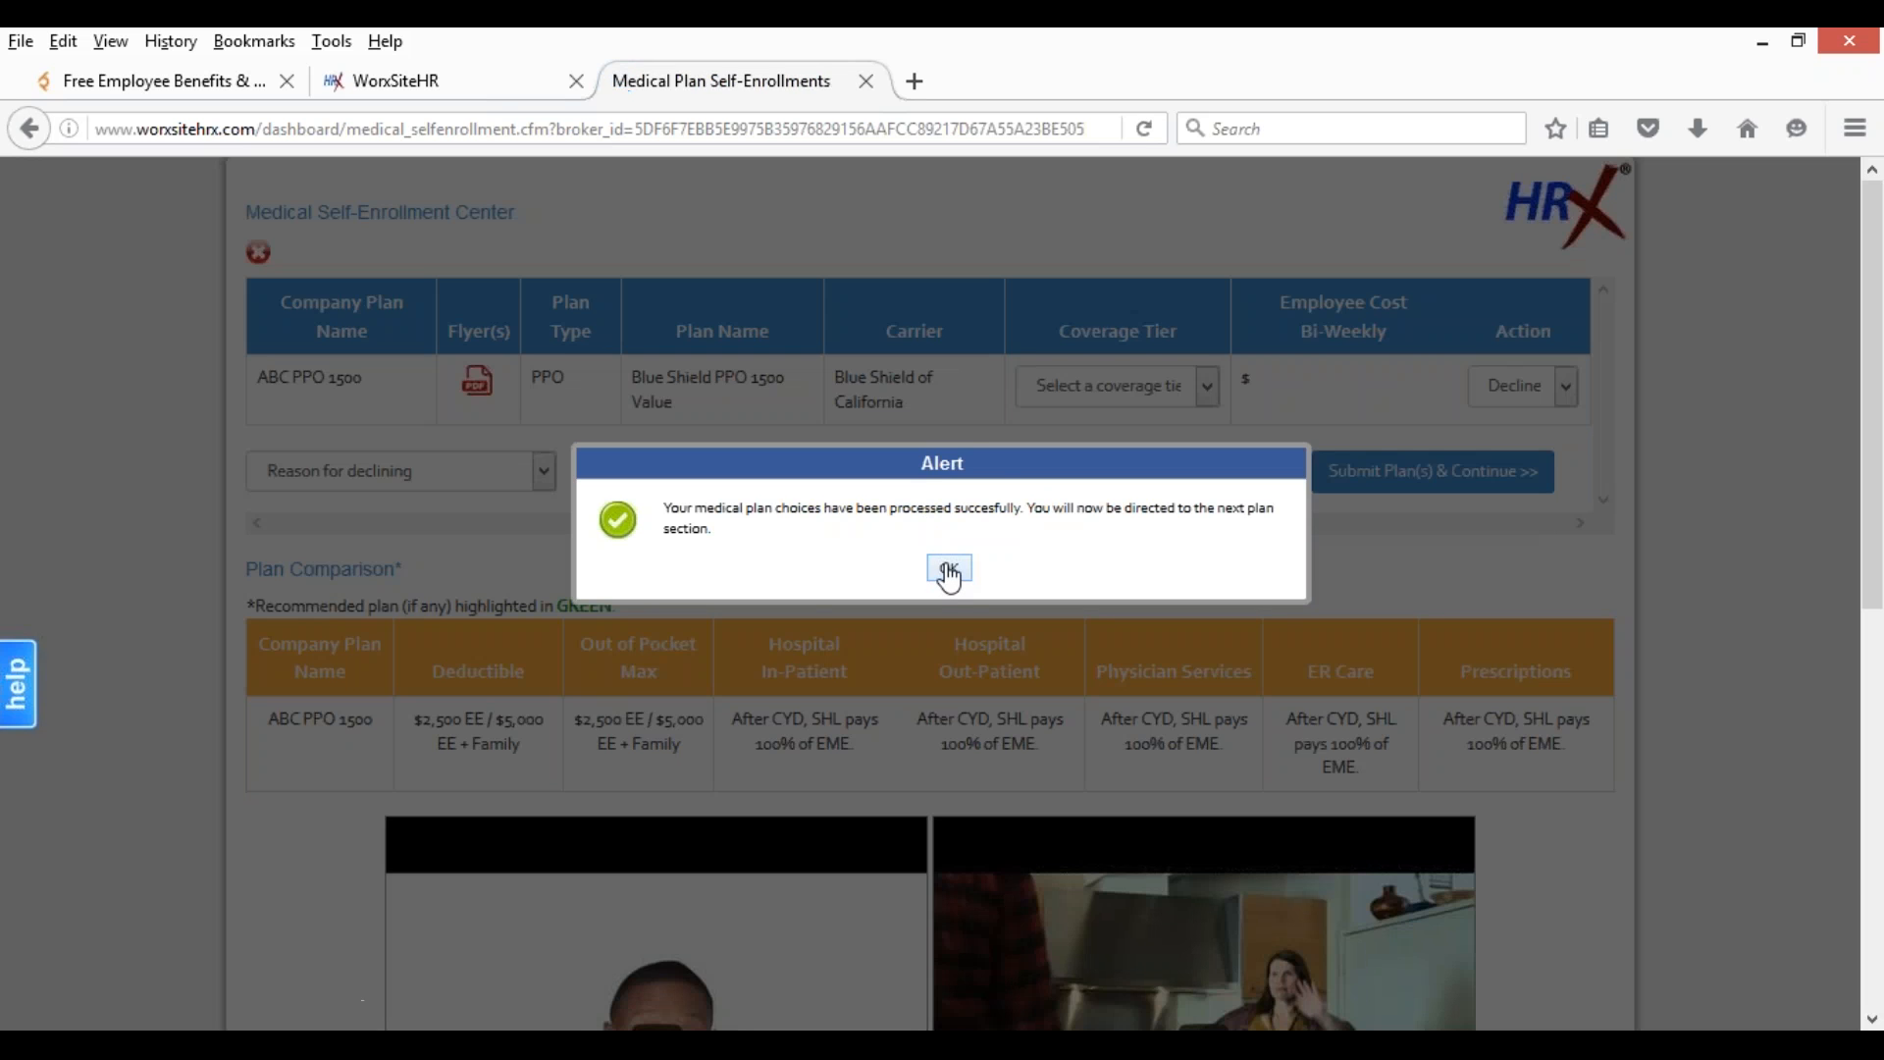
left_click(949, 571)
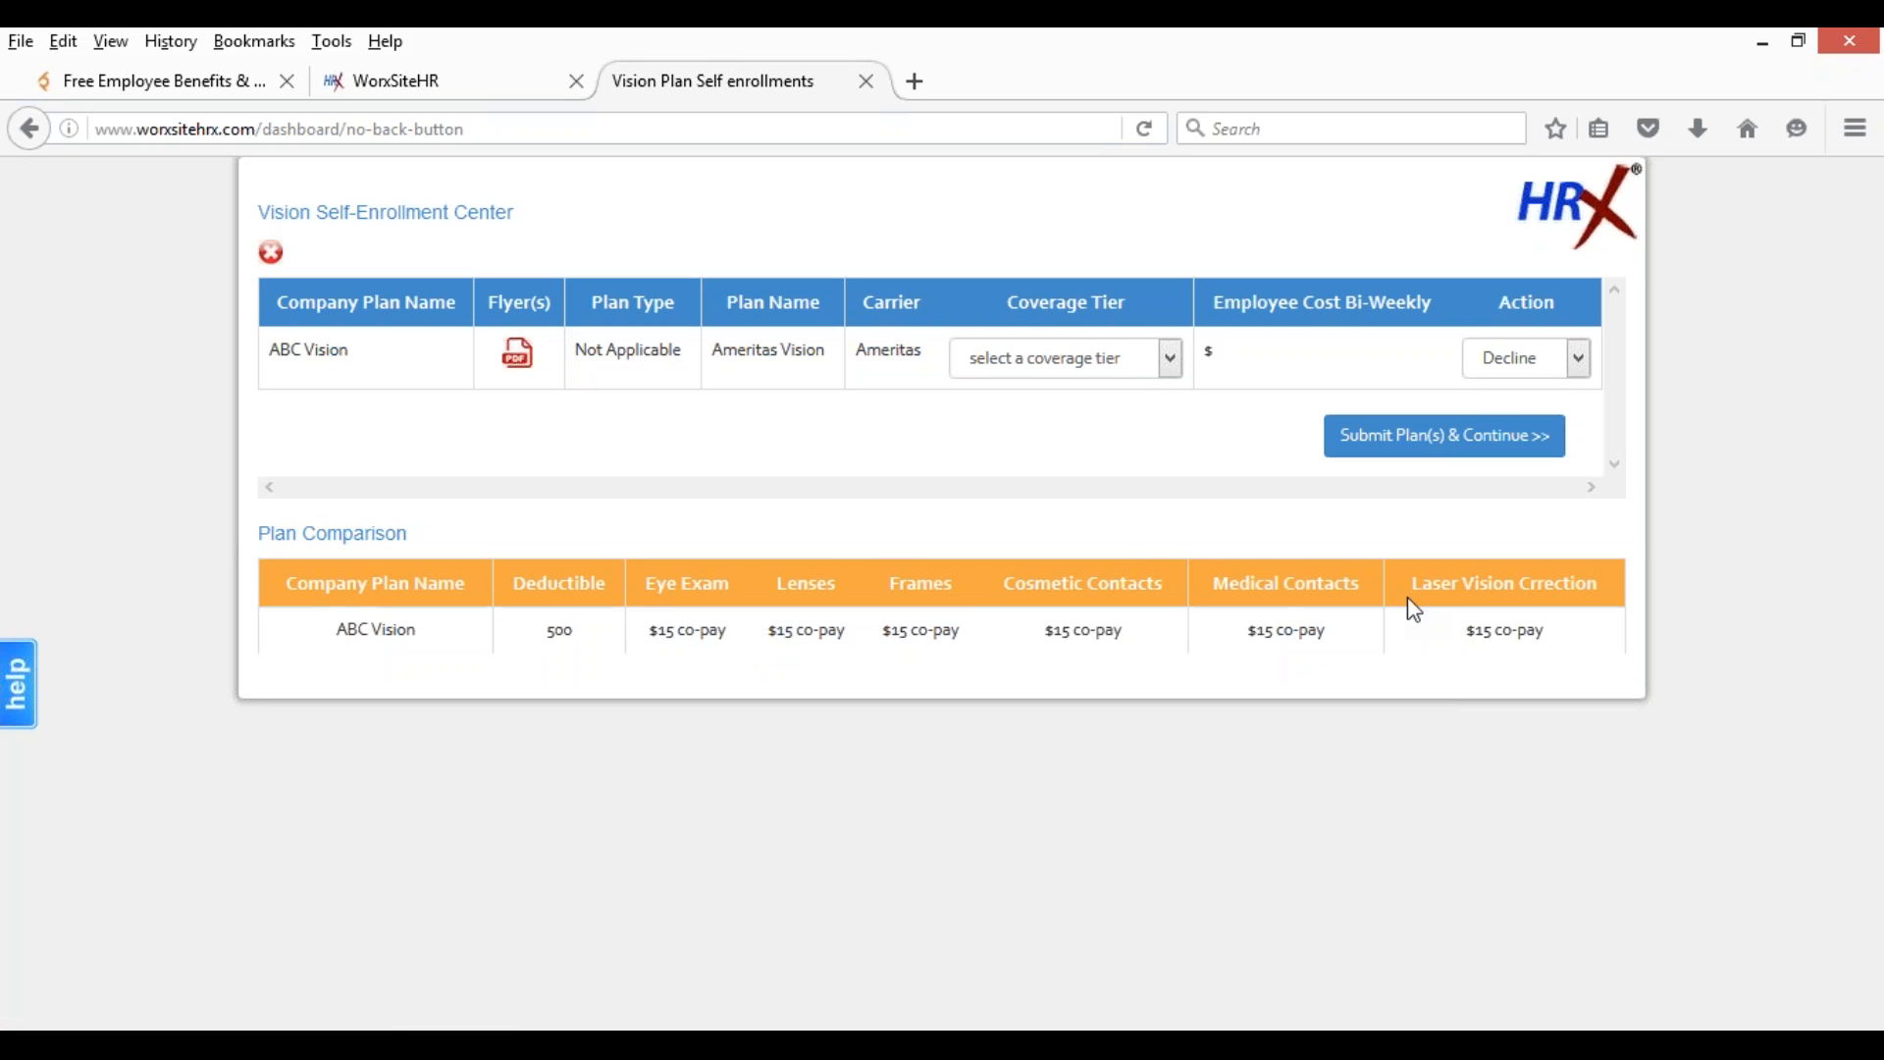
- Apply for the ABC Vision plan with Employee Only coverage and submit the vision choice
left_click(1178, 371)
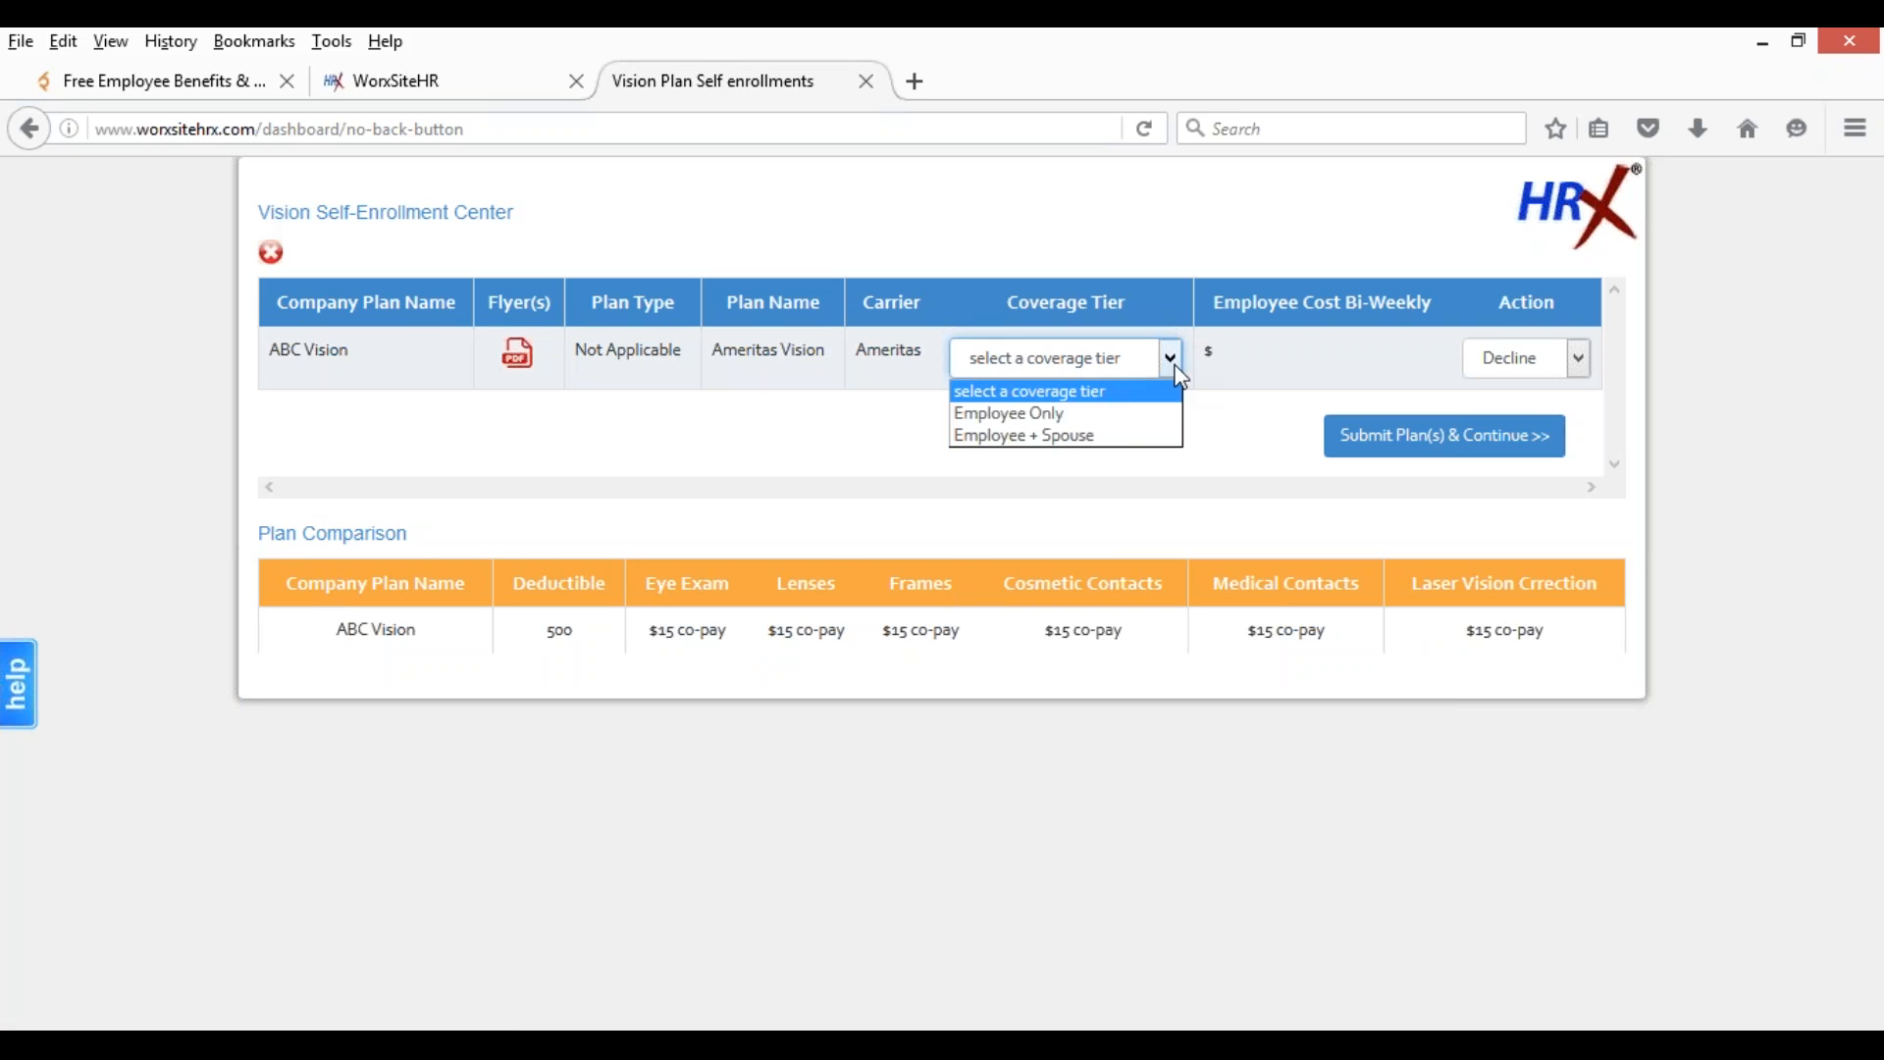
left_click(1130, 423)
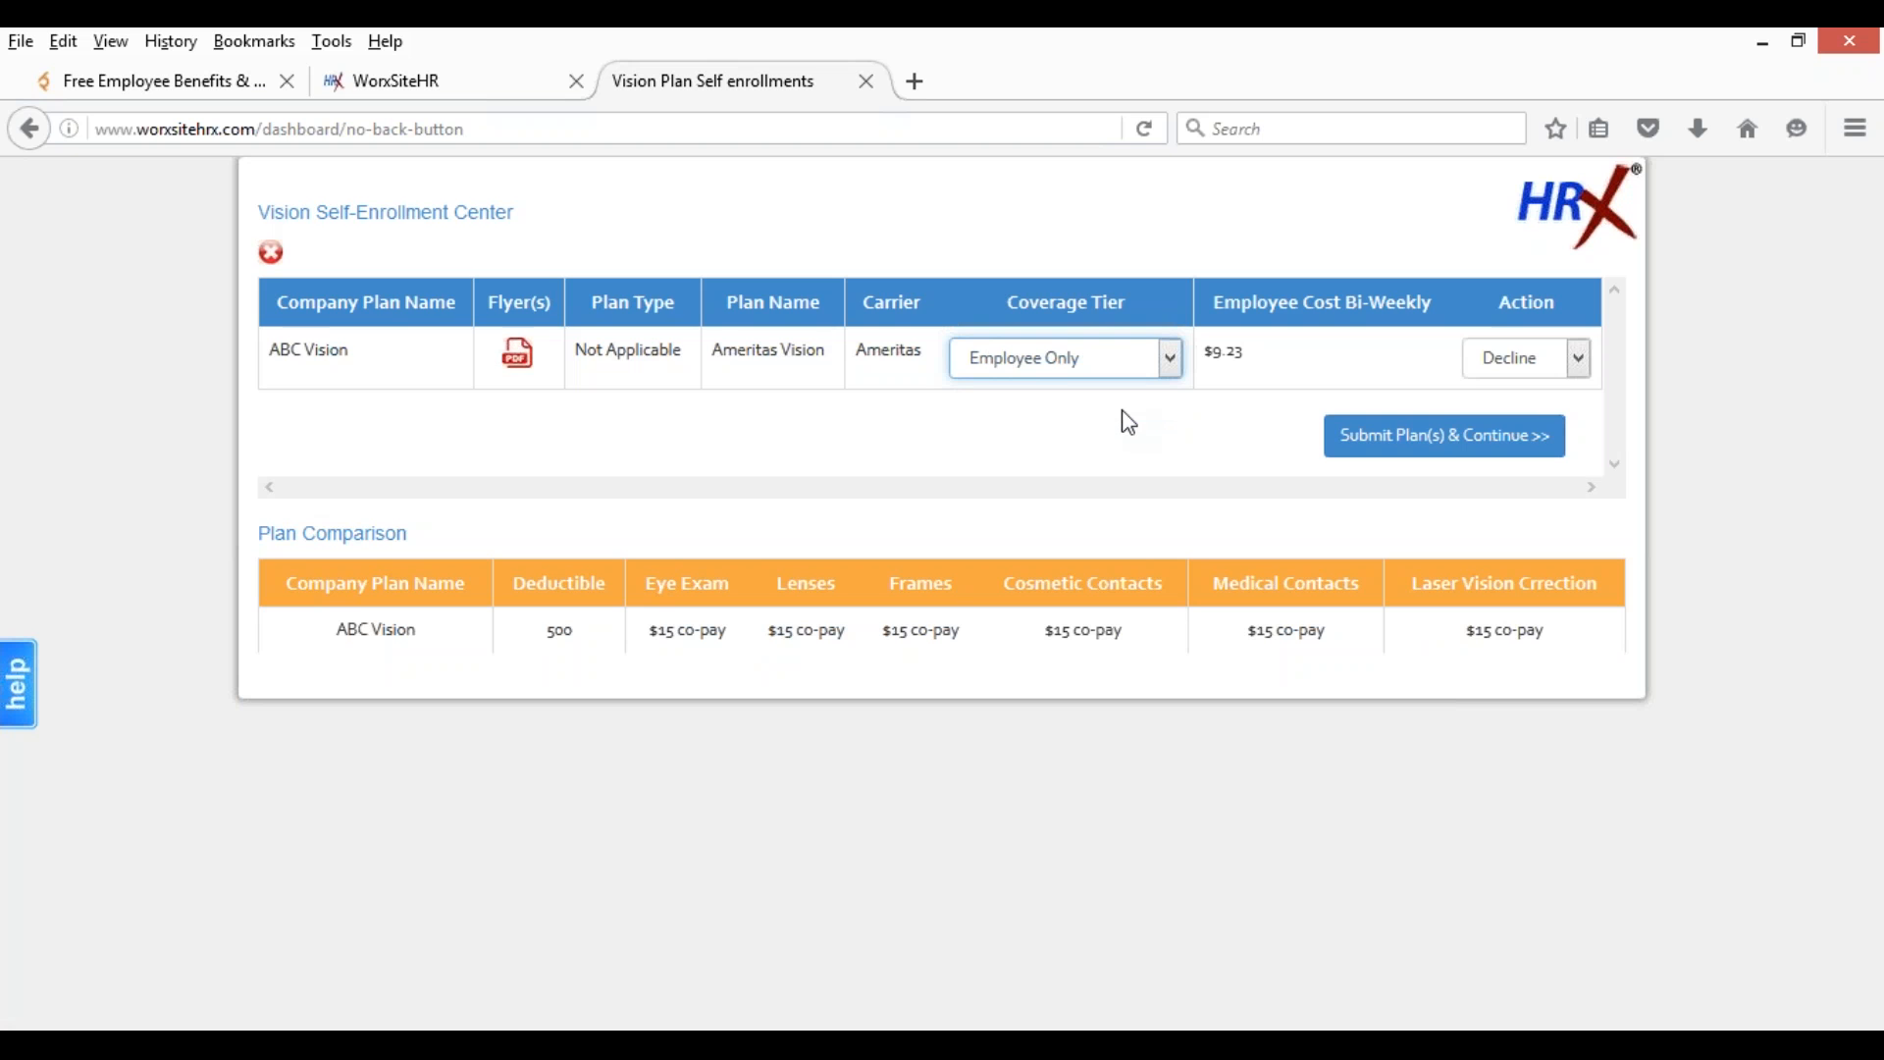
left_click(1504, 358)
left_click(1496, 415)
left_click(1451, 434)
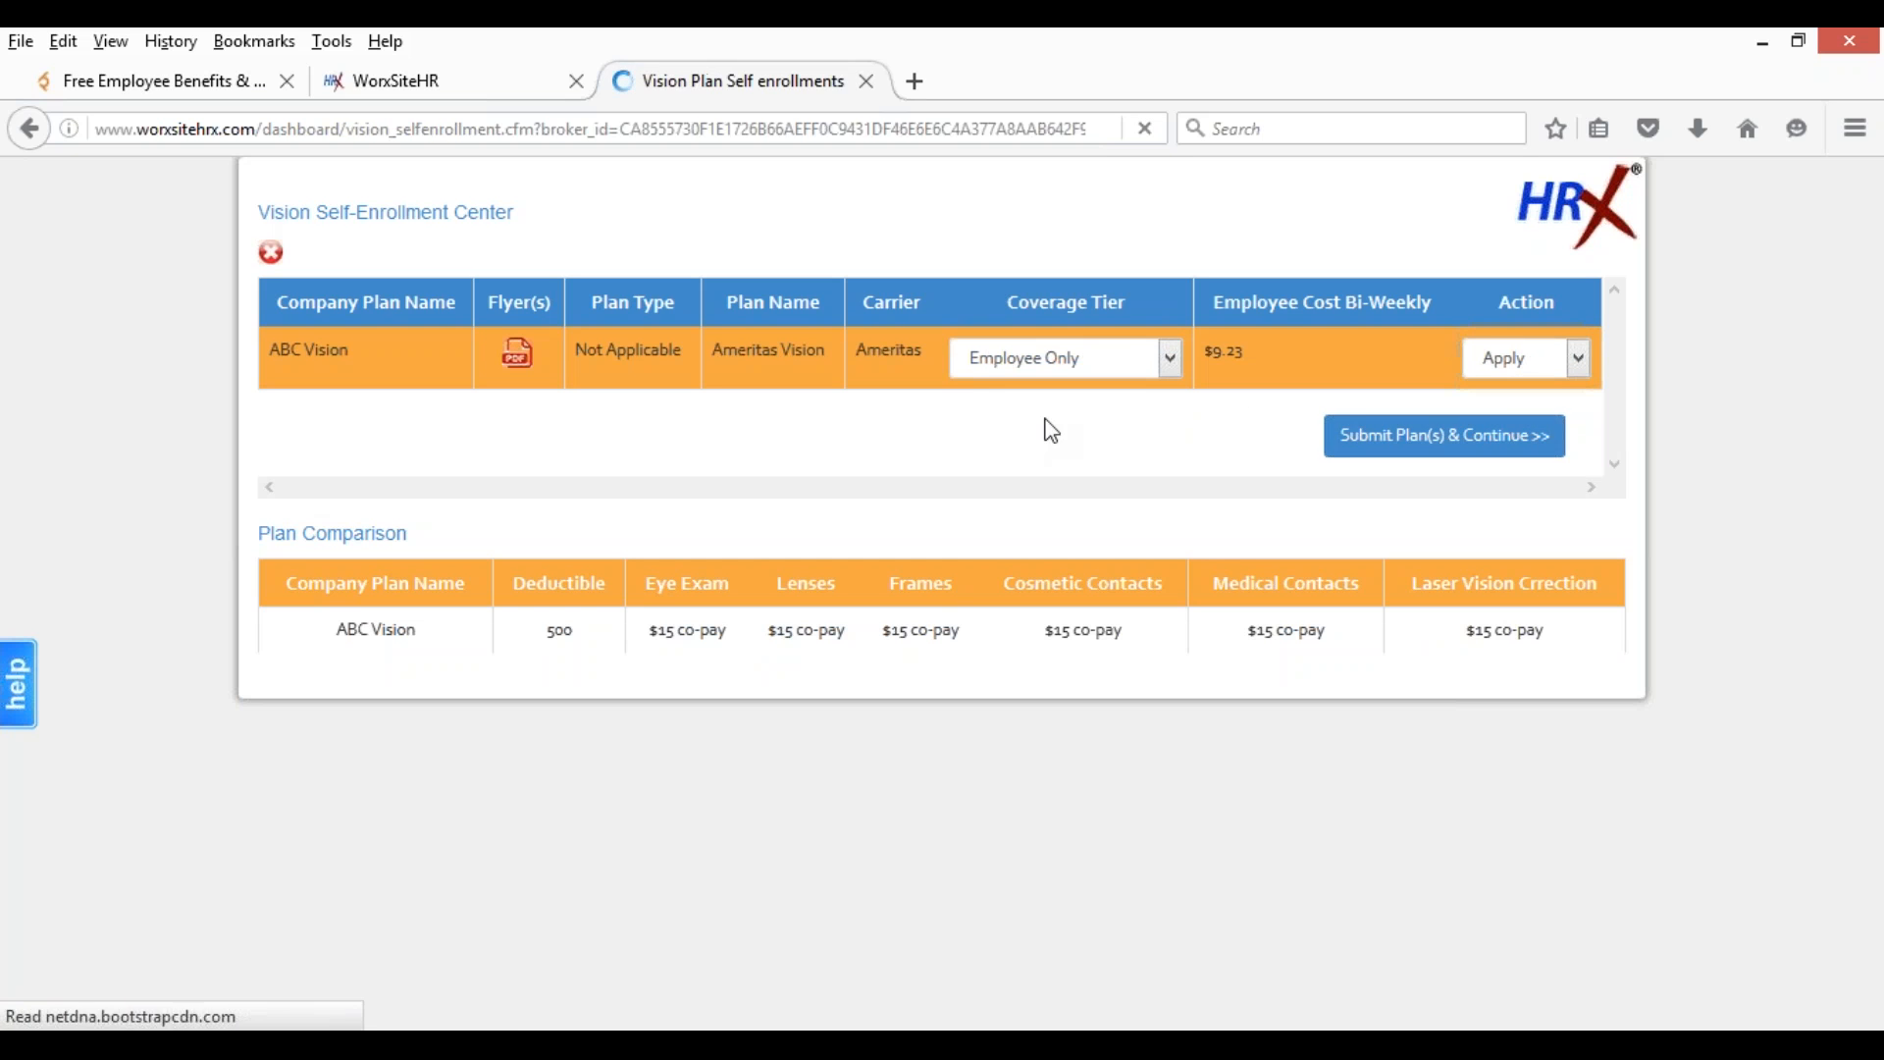
left_click(948, 569)
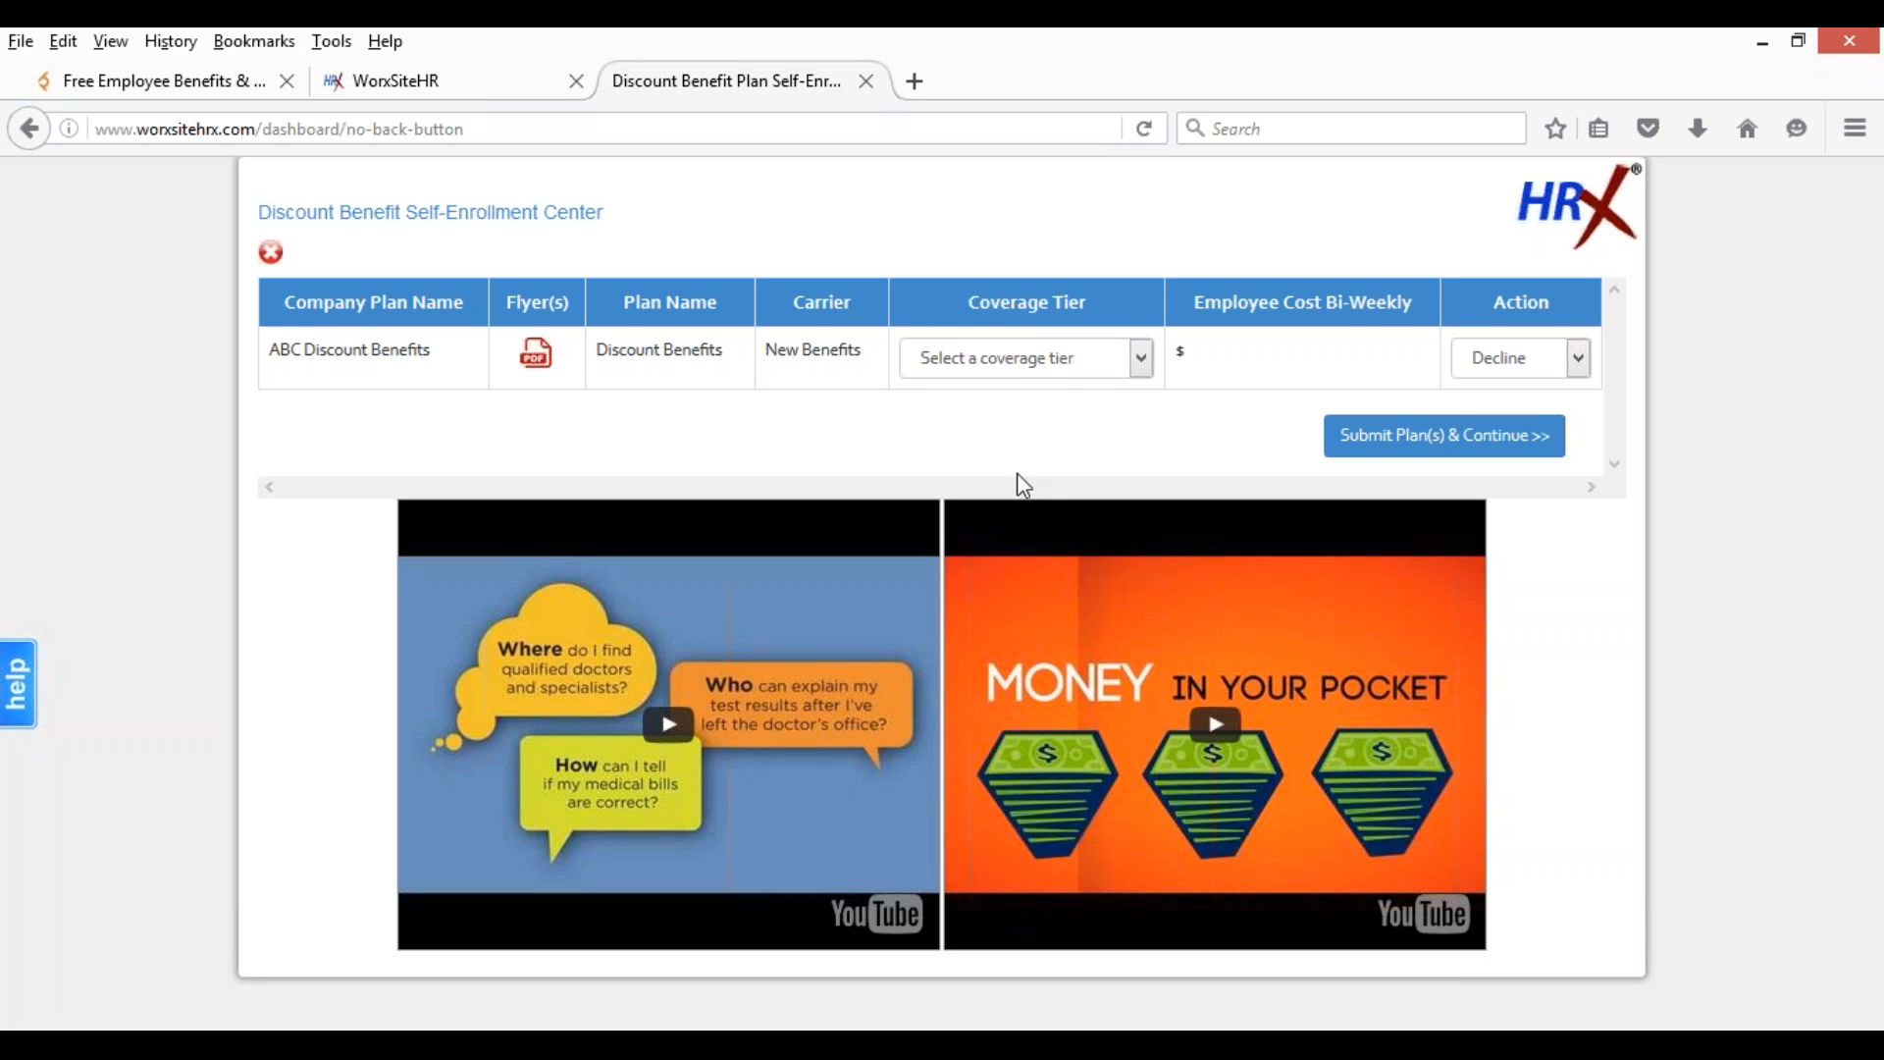
- Apply for ABC Discount Benefits with Employee + Family coverage, submit the choice and acknowledge the alert
left_click(1144, 361)
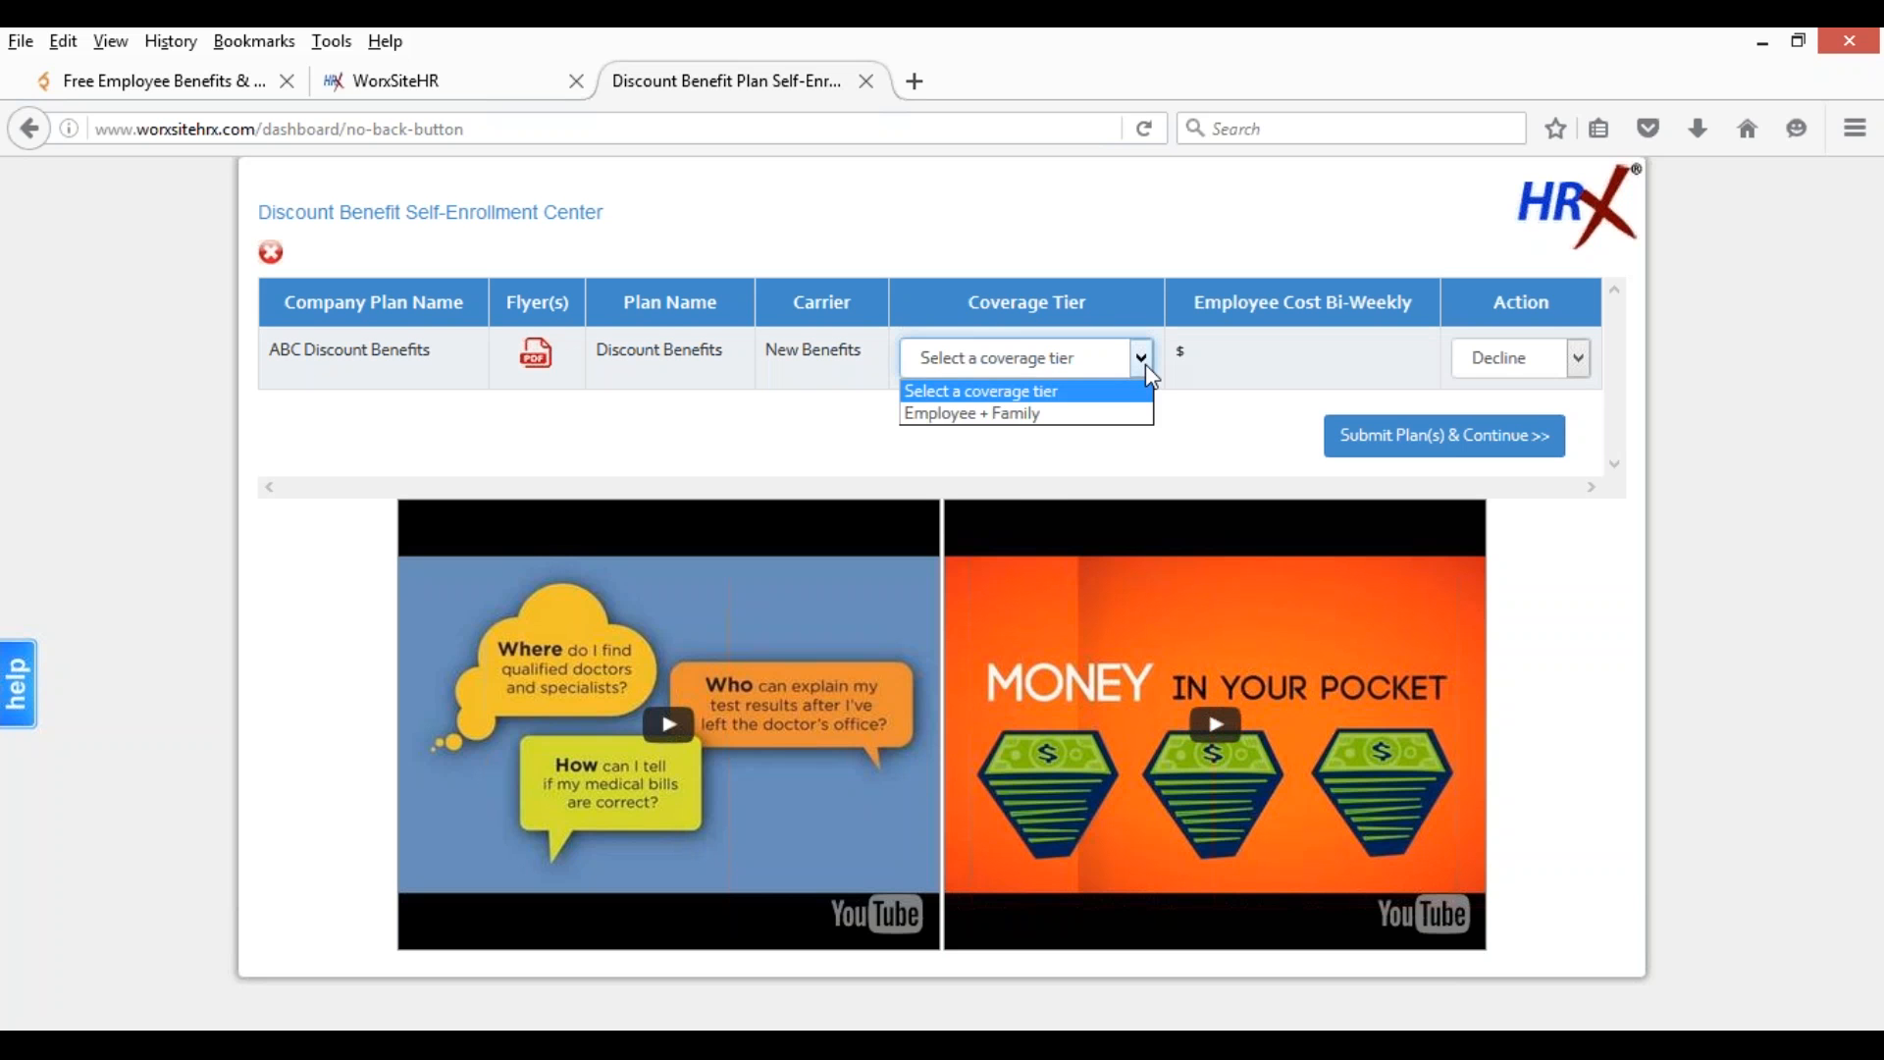
left_click(1075, 416)
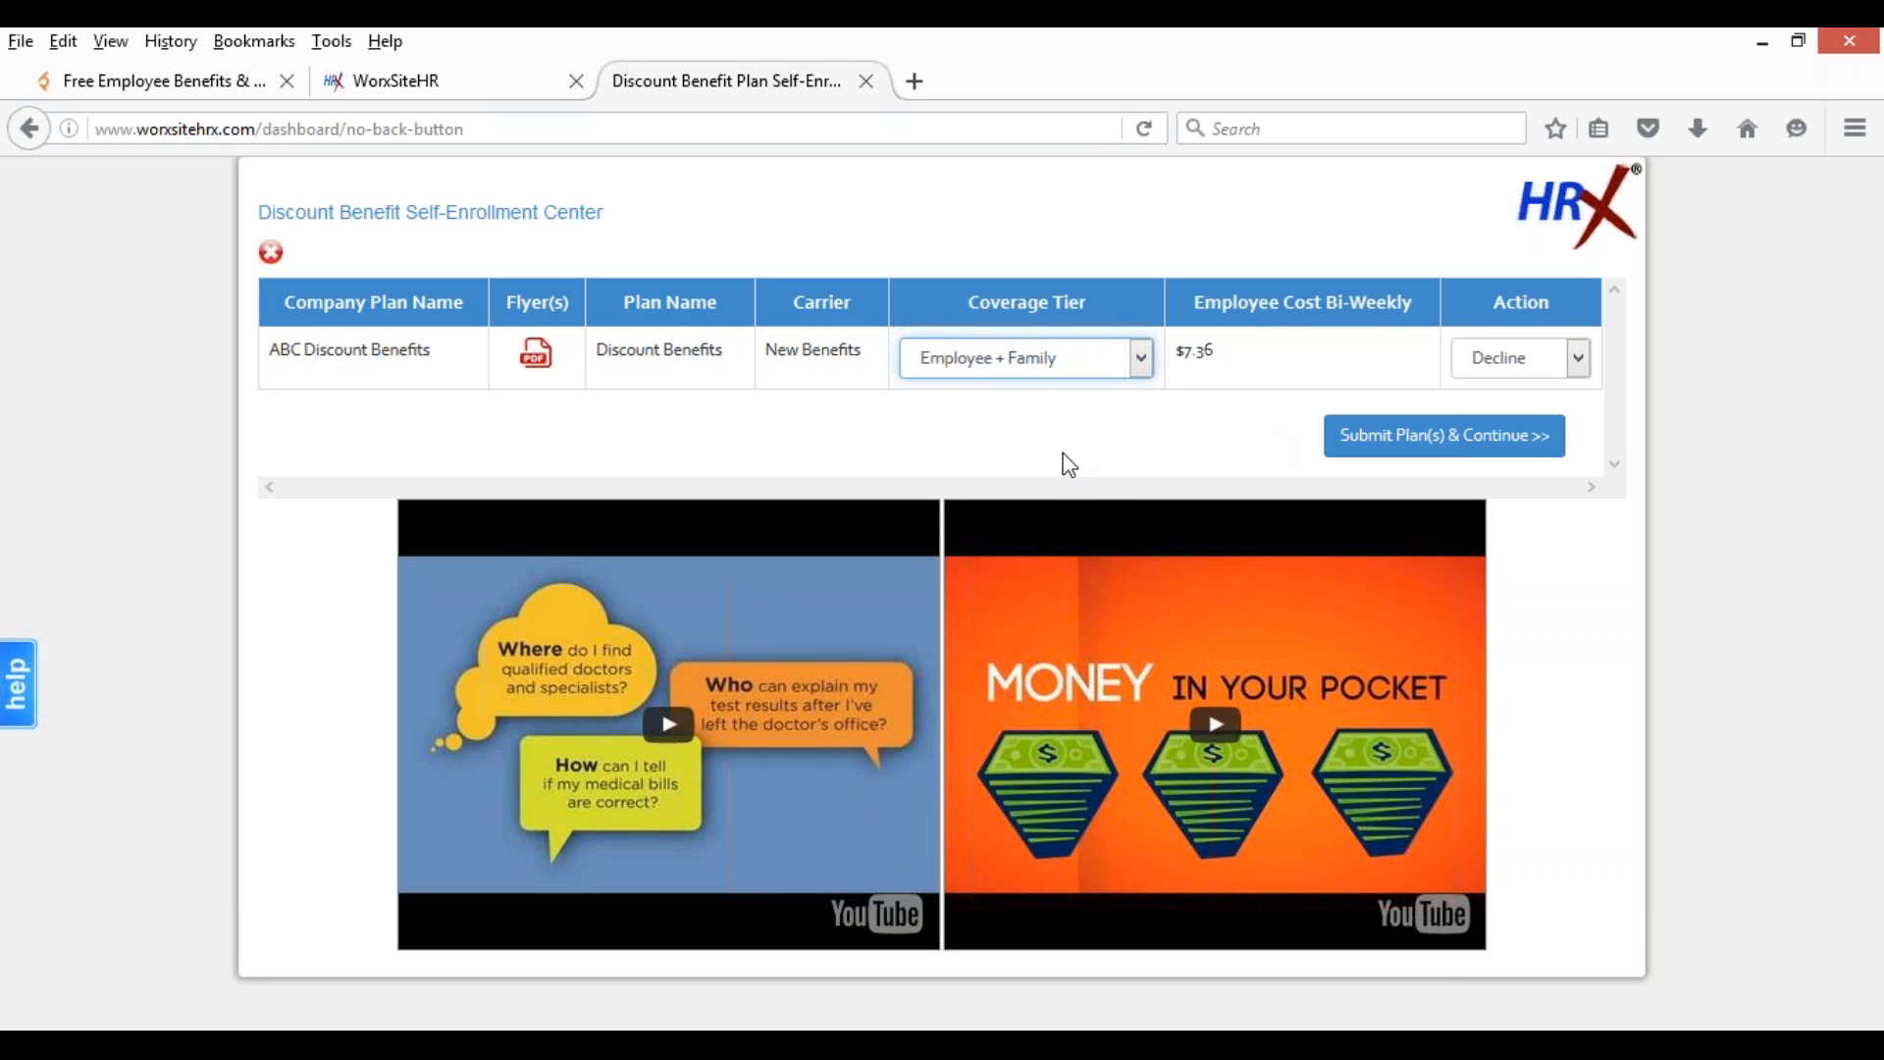
left_click(1577, 358)
left_click(1539, 417)
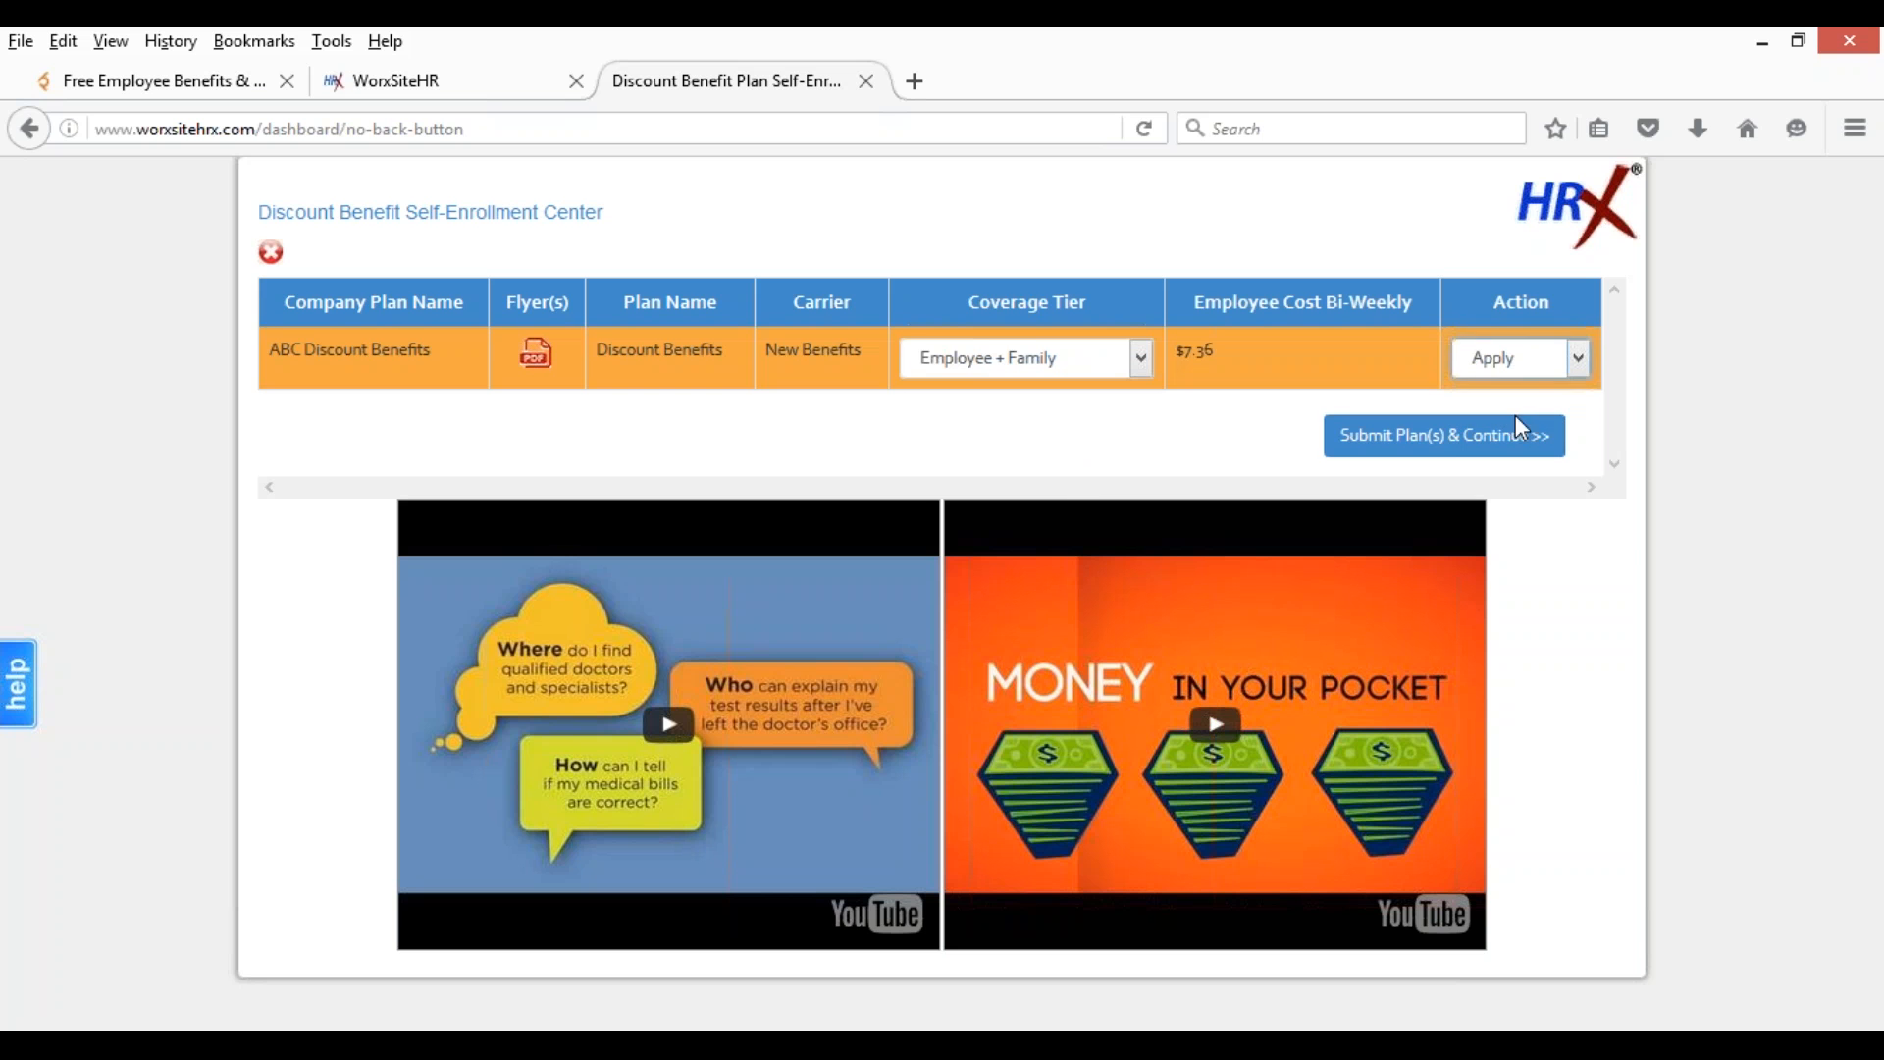
left_click(1452, 435)
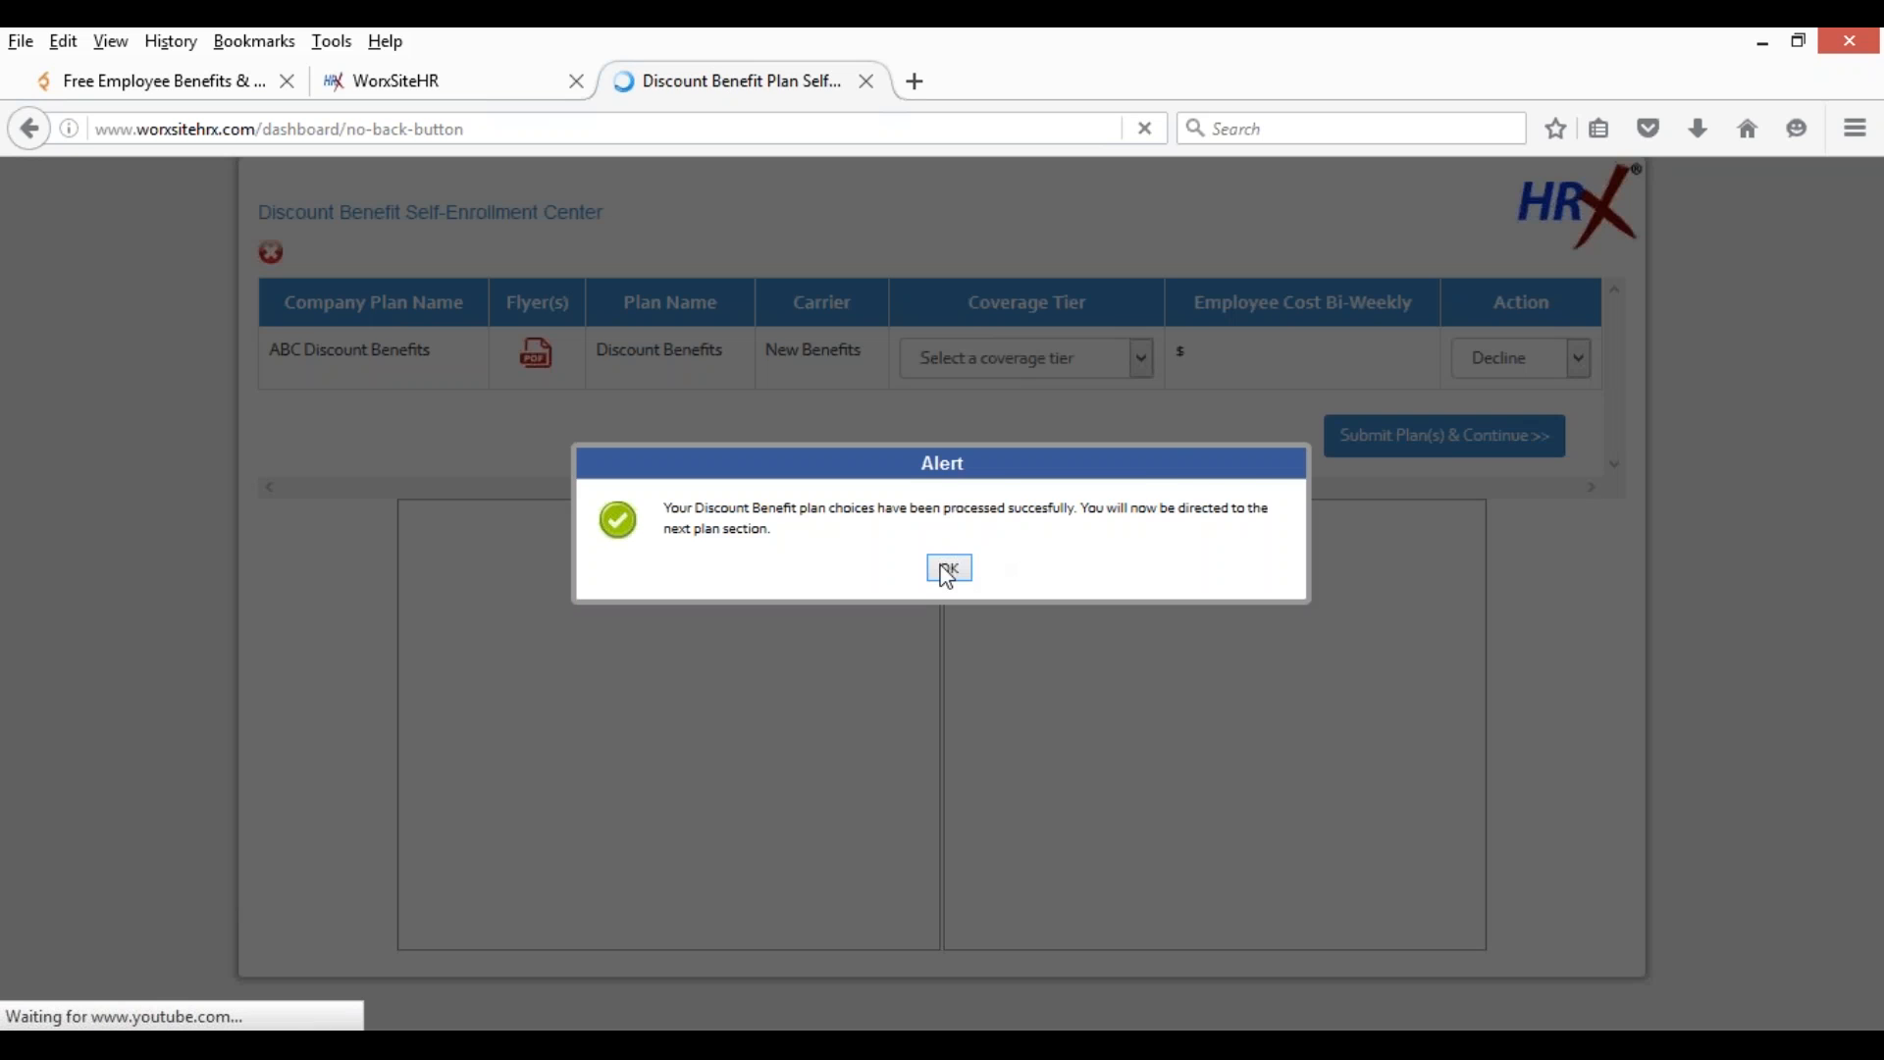
left_click(948, 569)
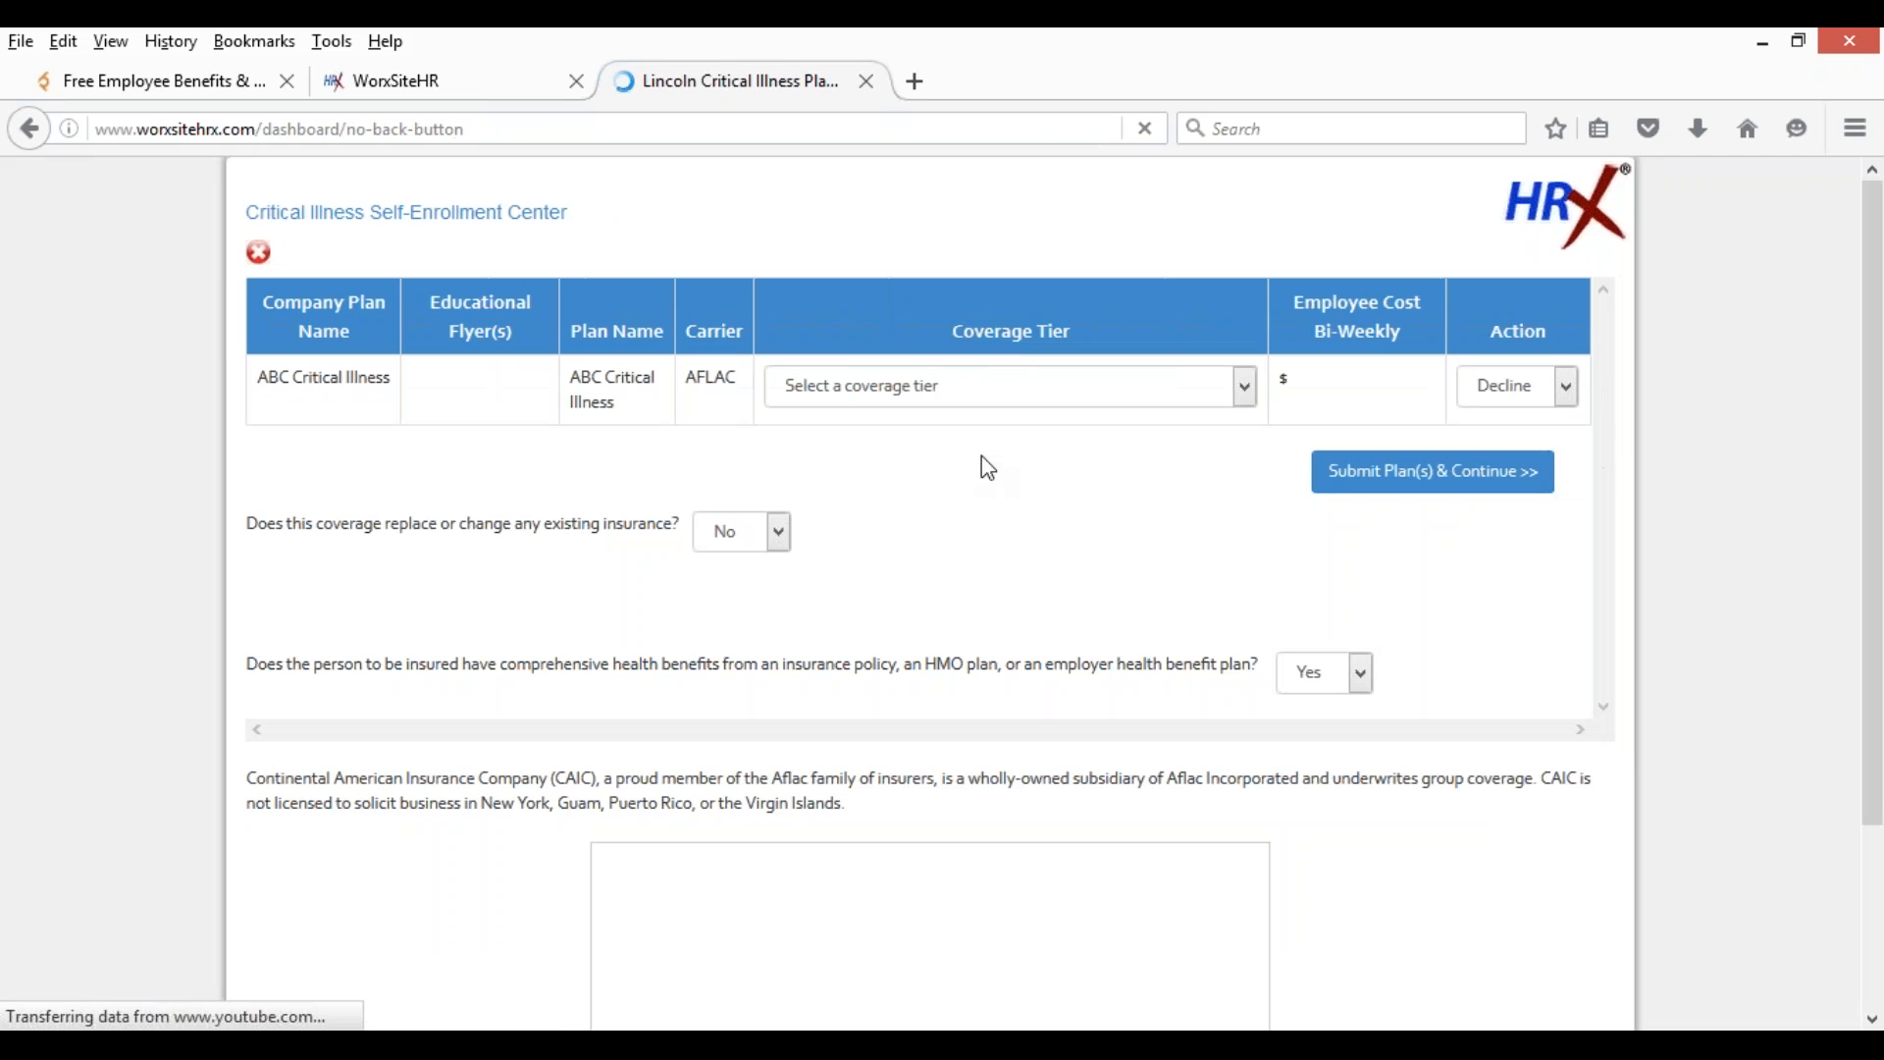
- Select the Employee Only/10000//Non-Smoker tier for ABC Critical Illness, submit the plan and accept the application statement
left_click(1080, 404)
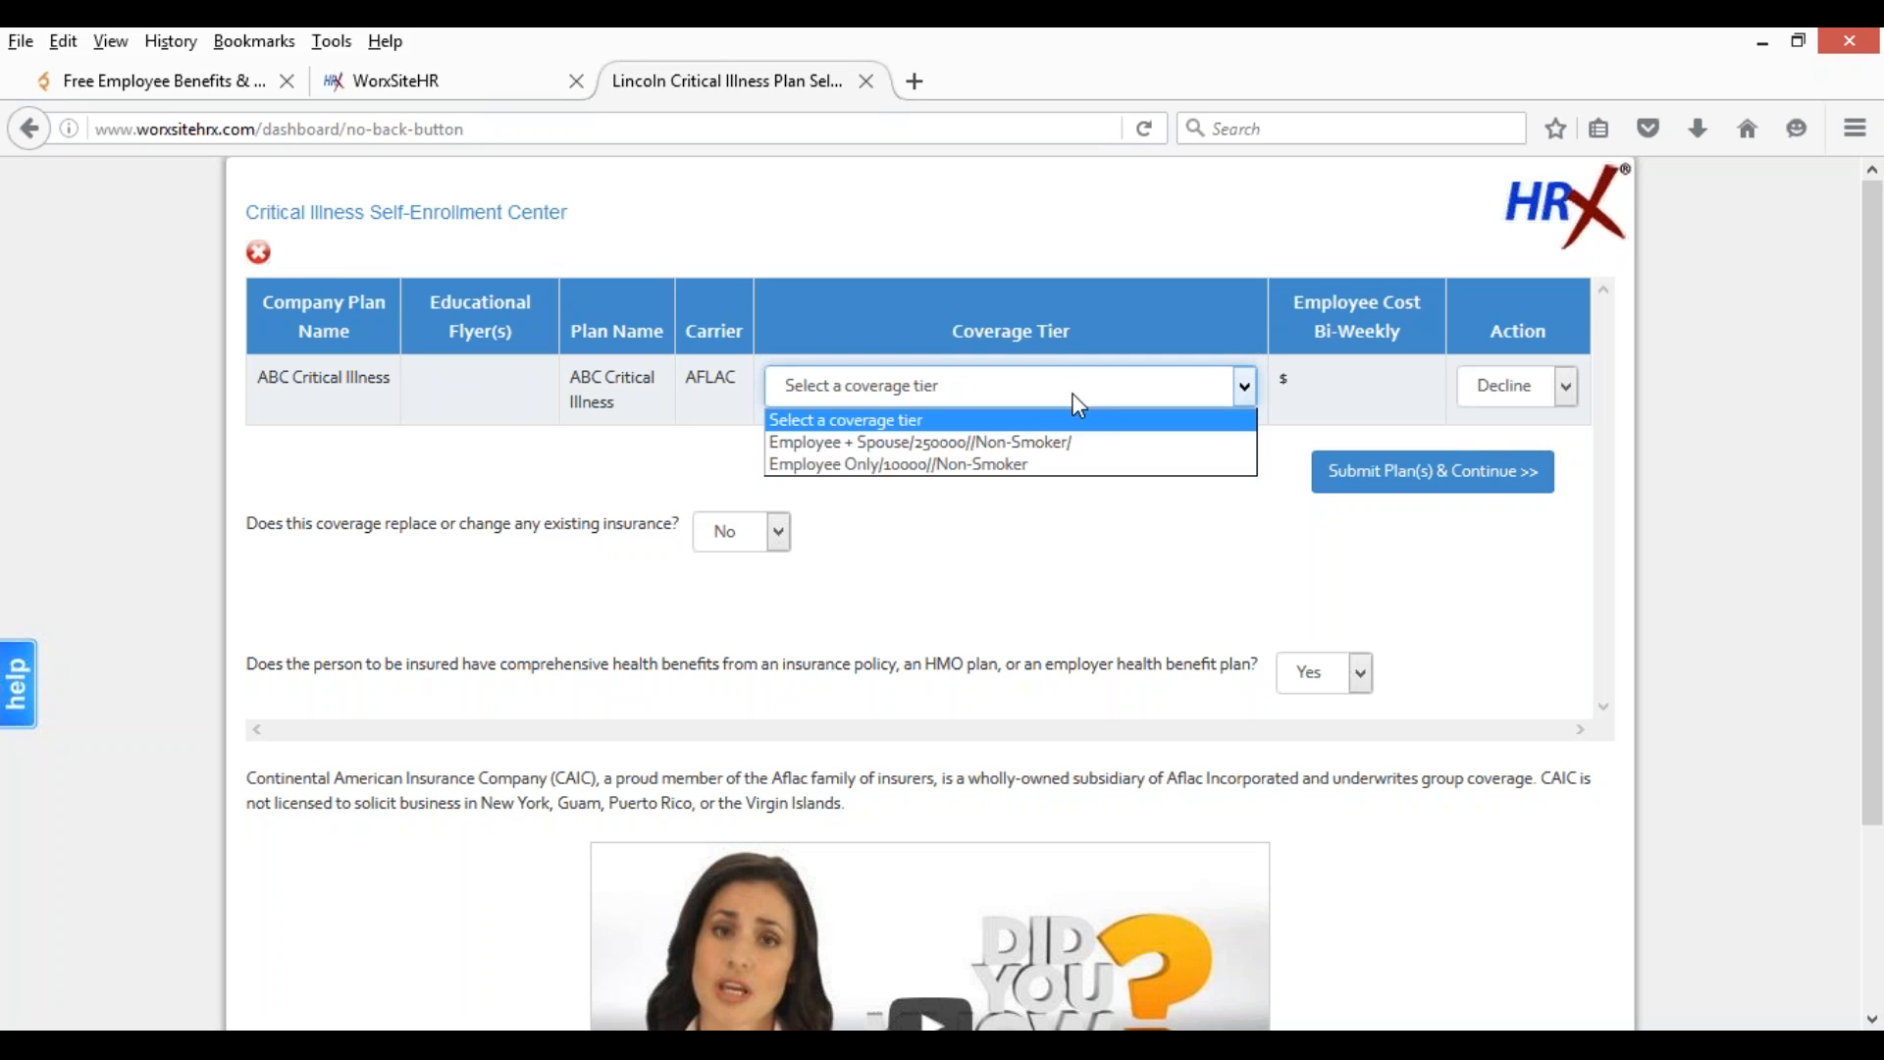
left_click(1029, 468)
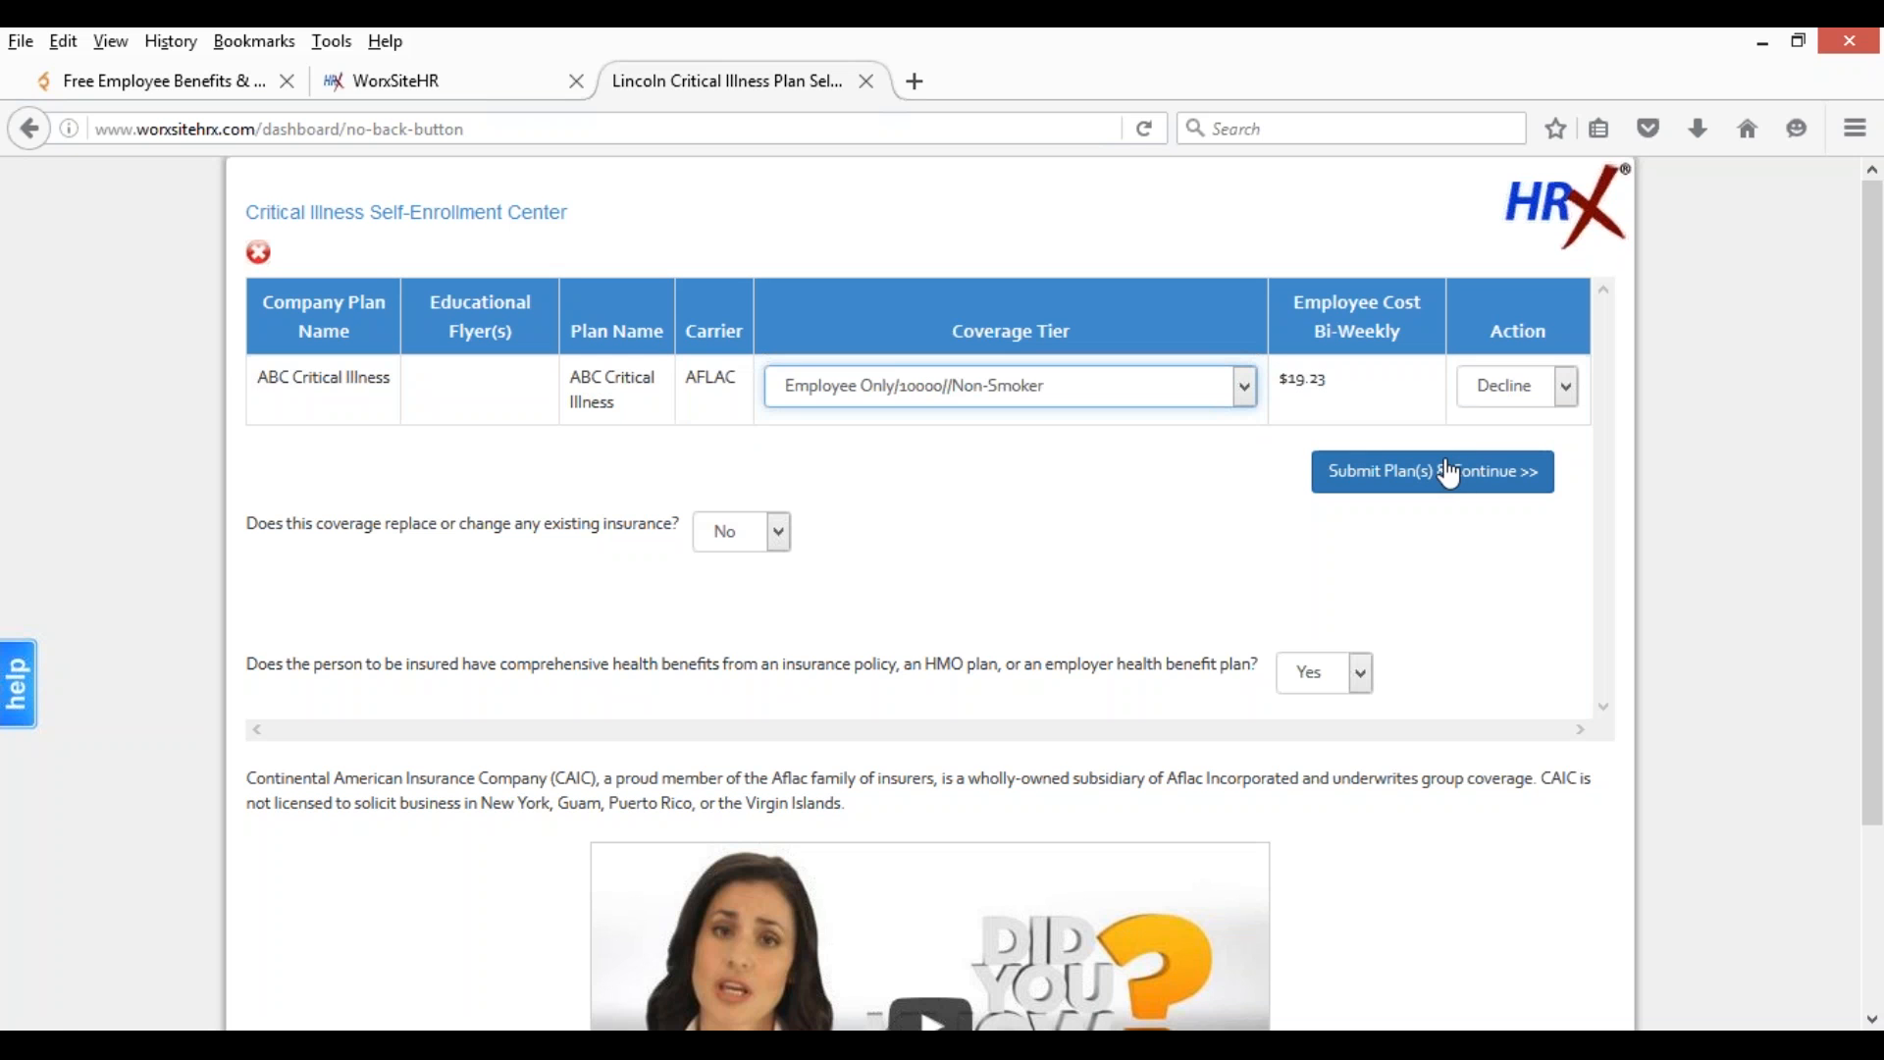
left_click(1515, 473)
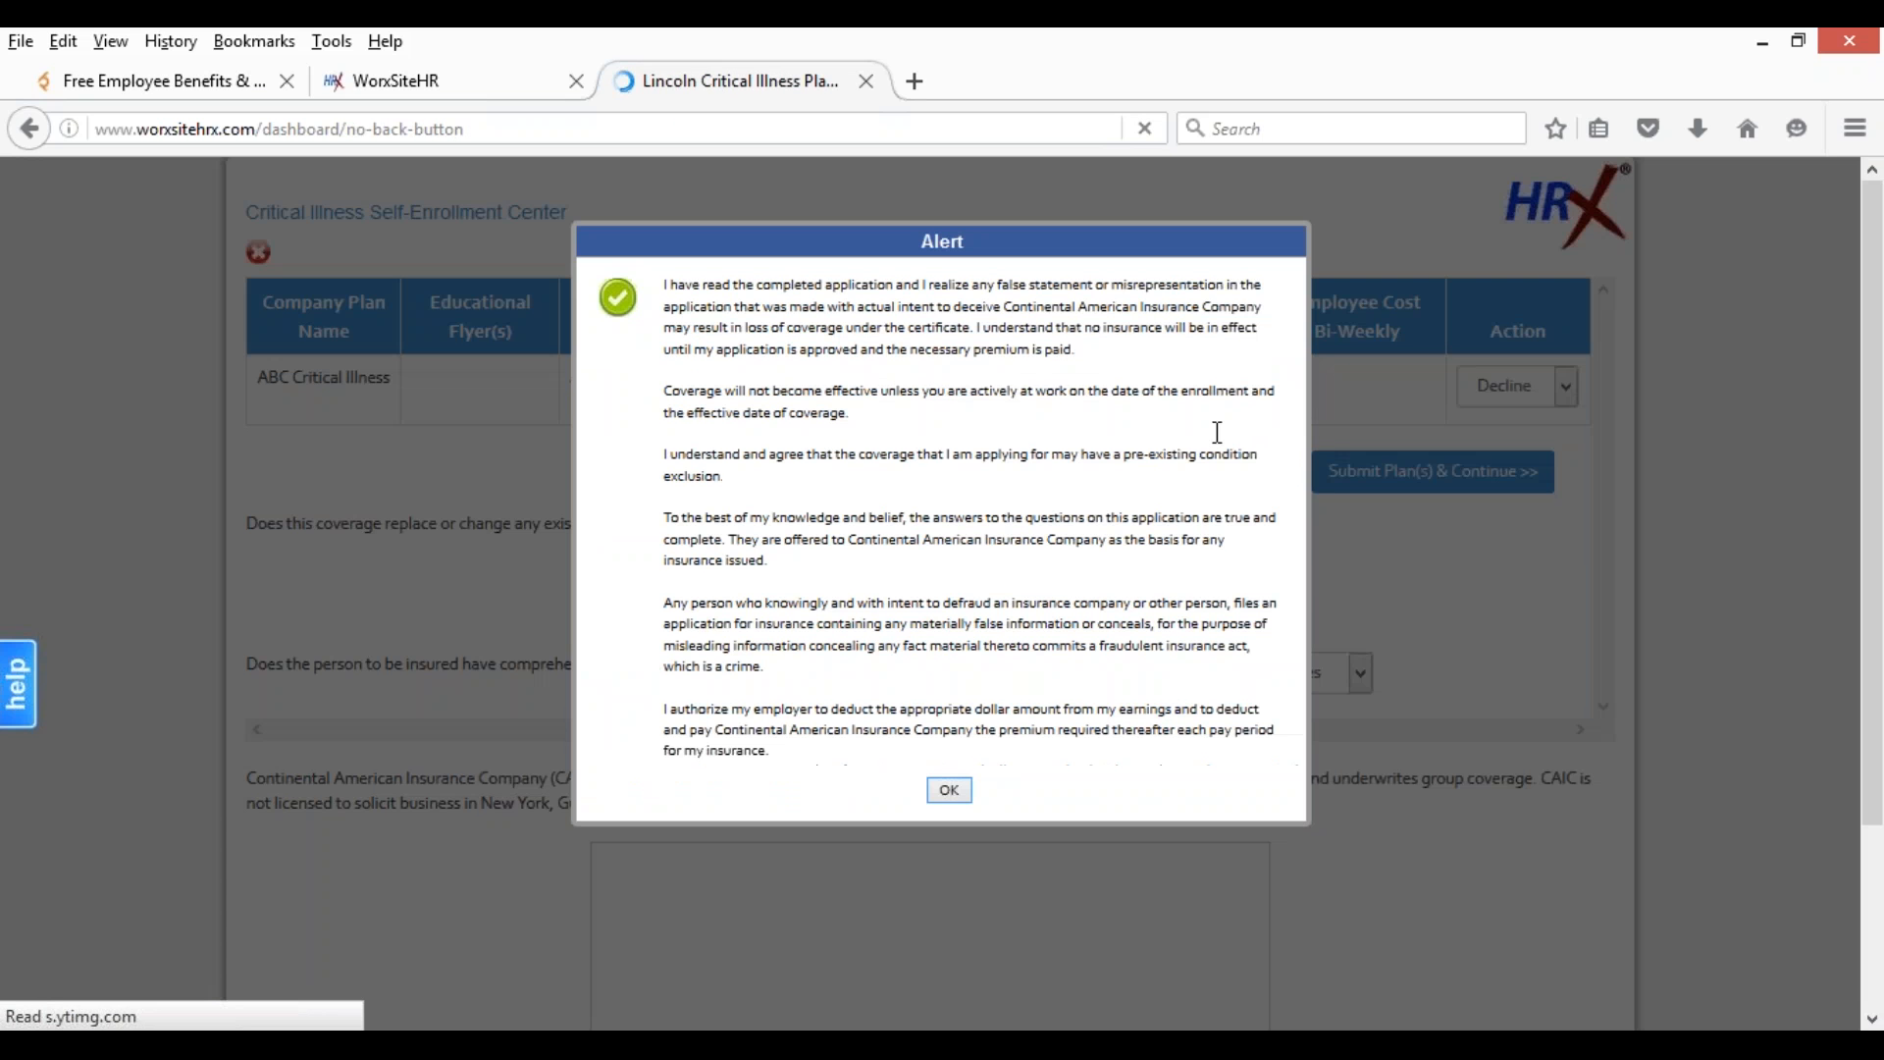
left_click(949, 790)
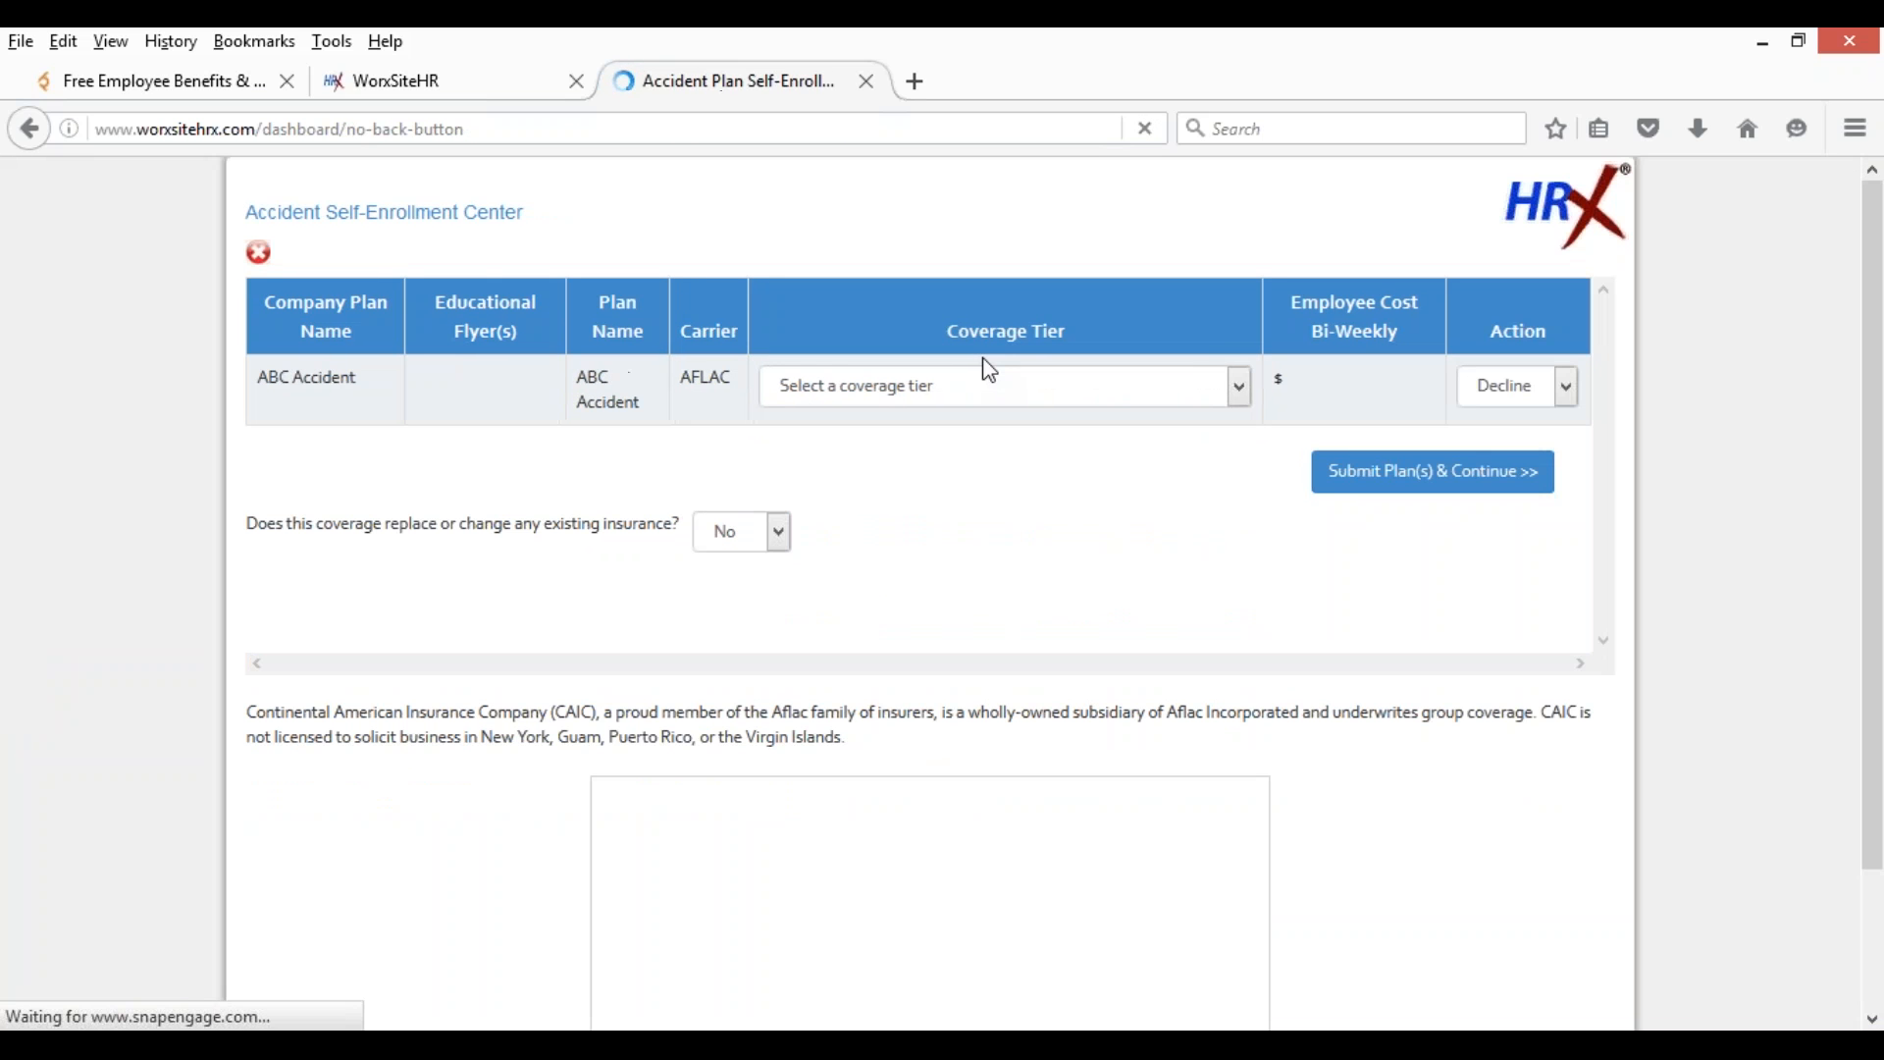
- Select Employee Only coverage for ABC Accident, submit the plan with the Decline action and accept the application statement
left_click(1016, 392)
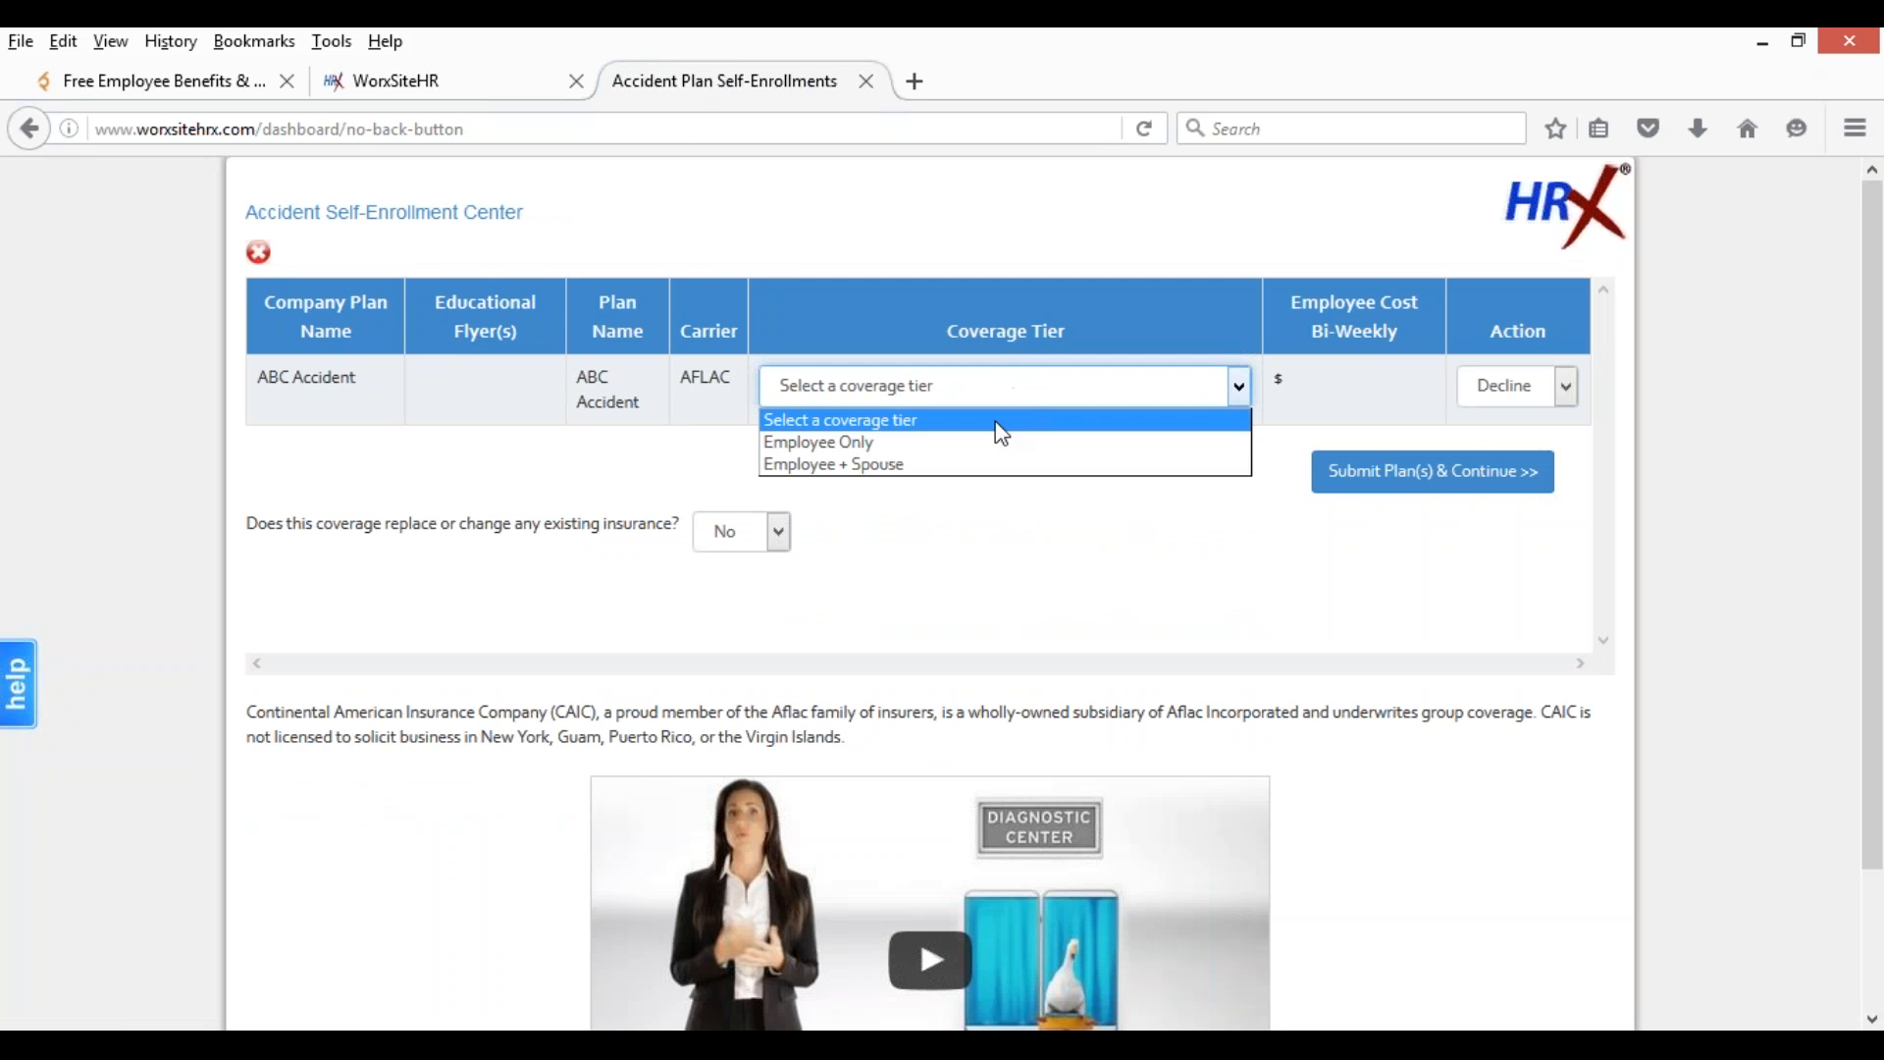
left_click(981, 442)
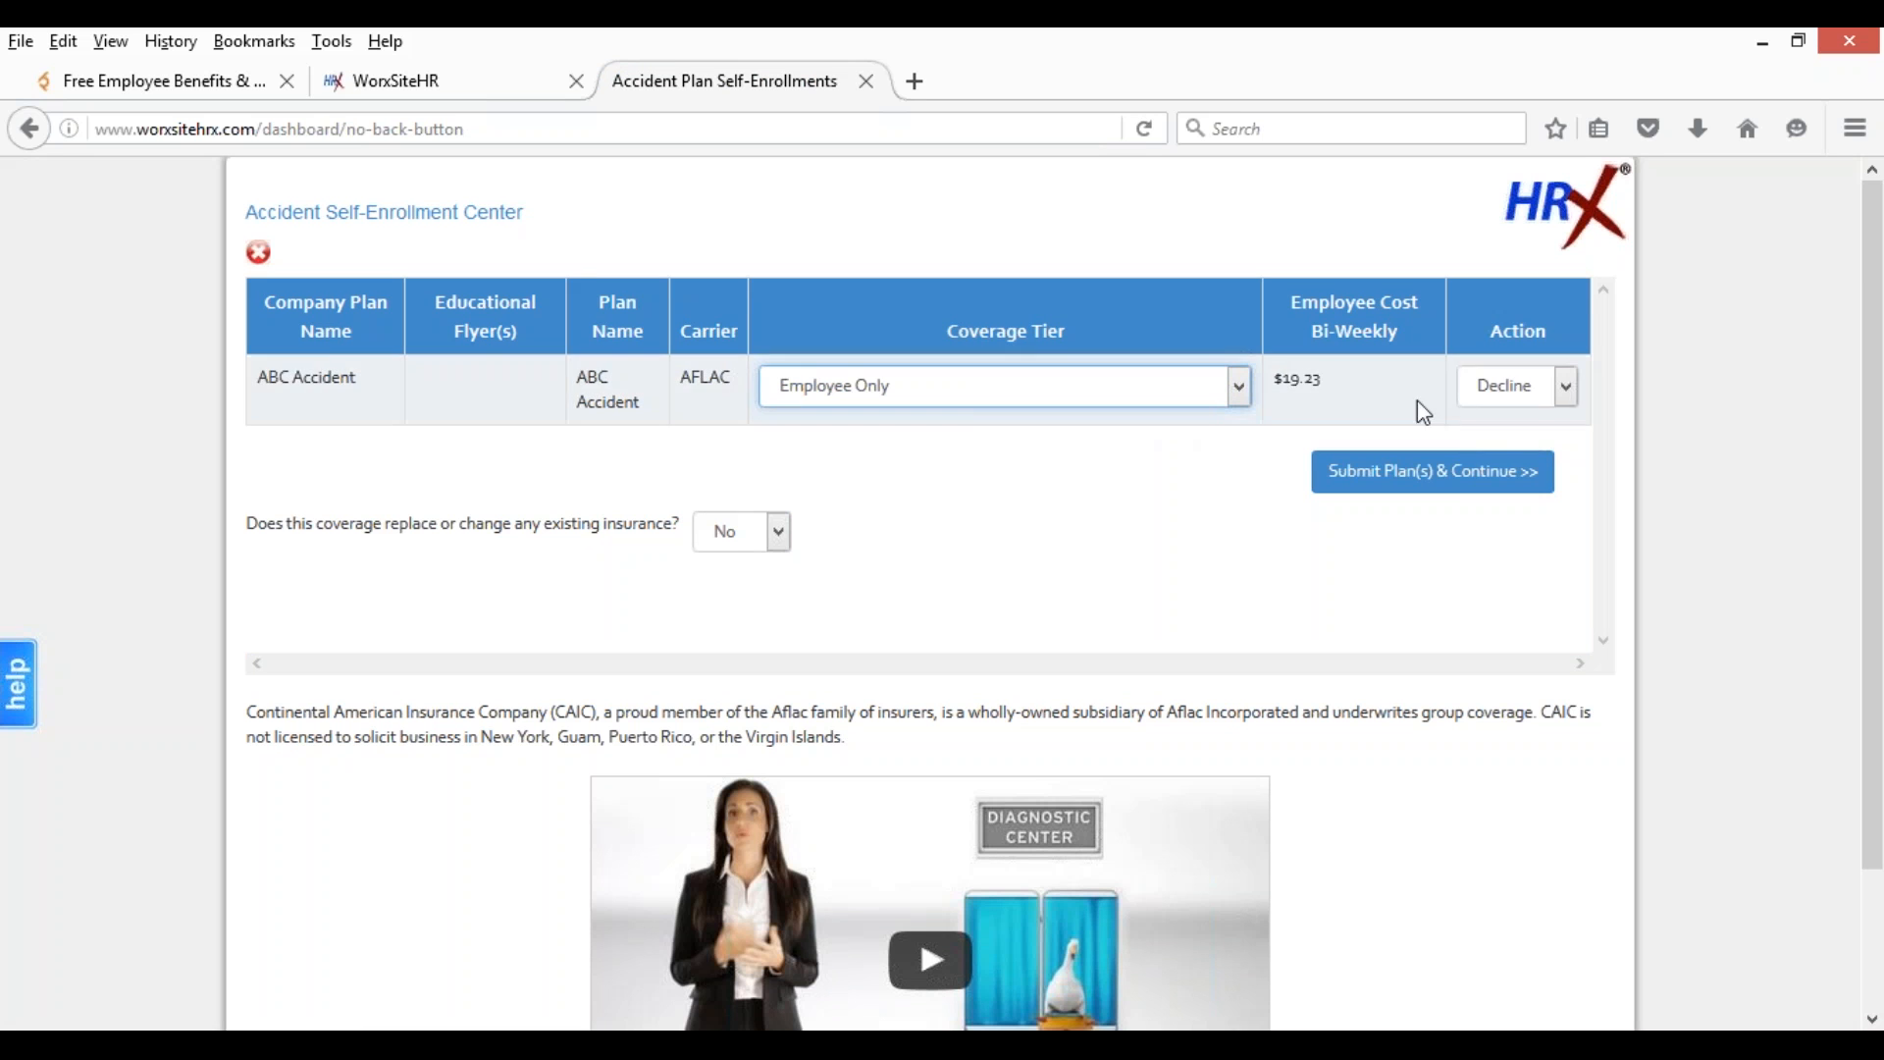
left_click(1450, 472)
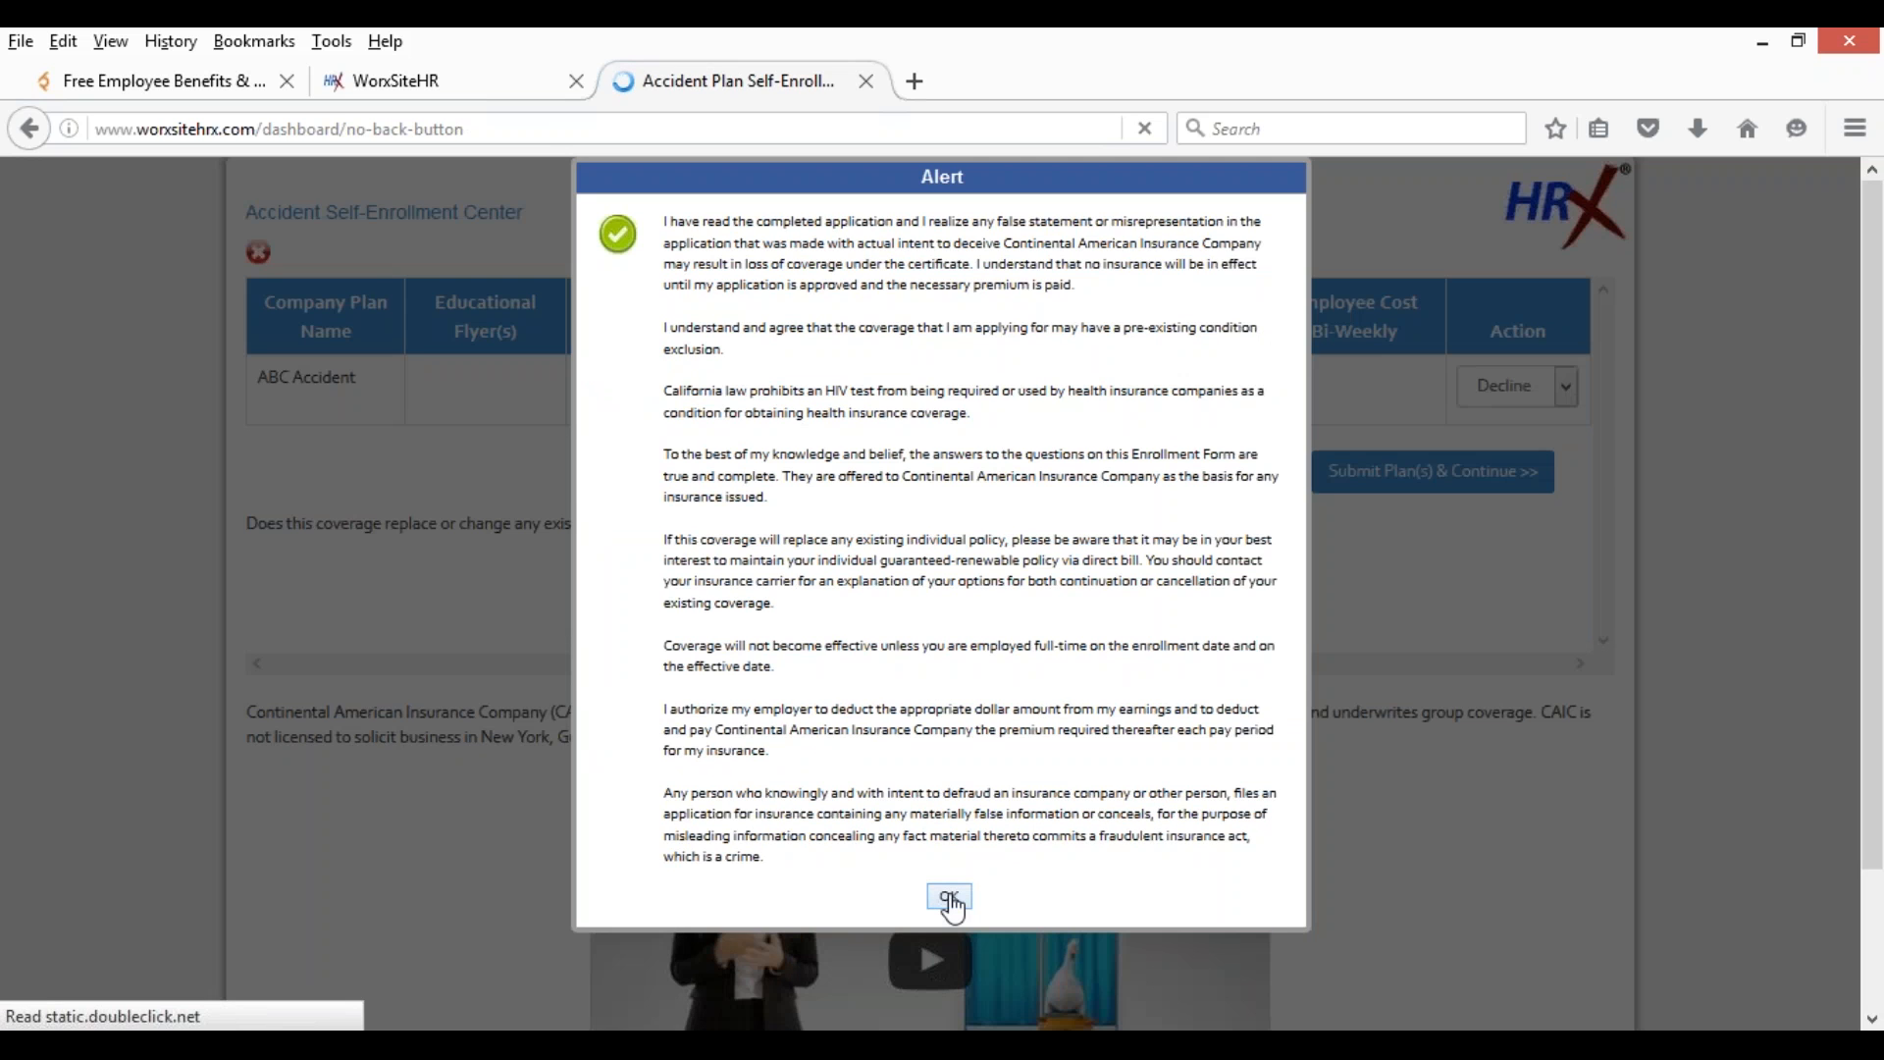
left_click(949, 895)
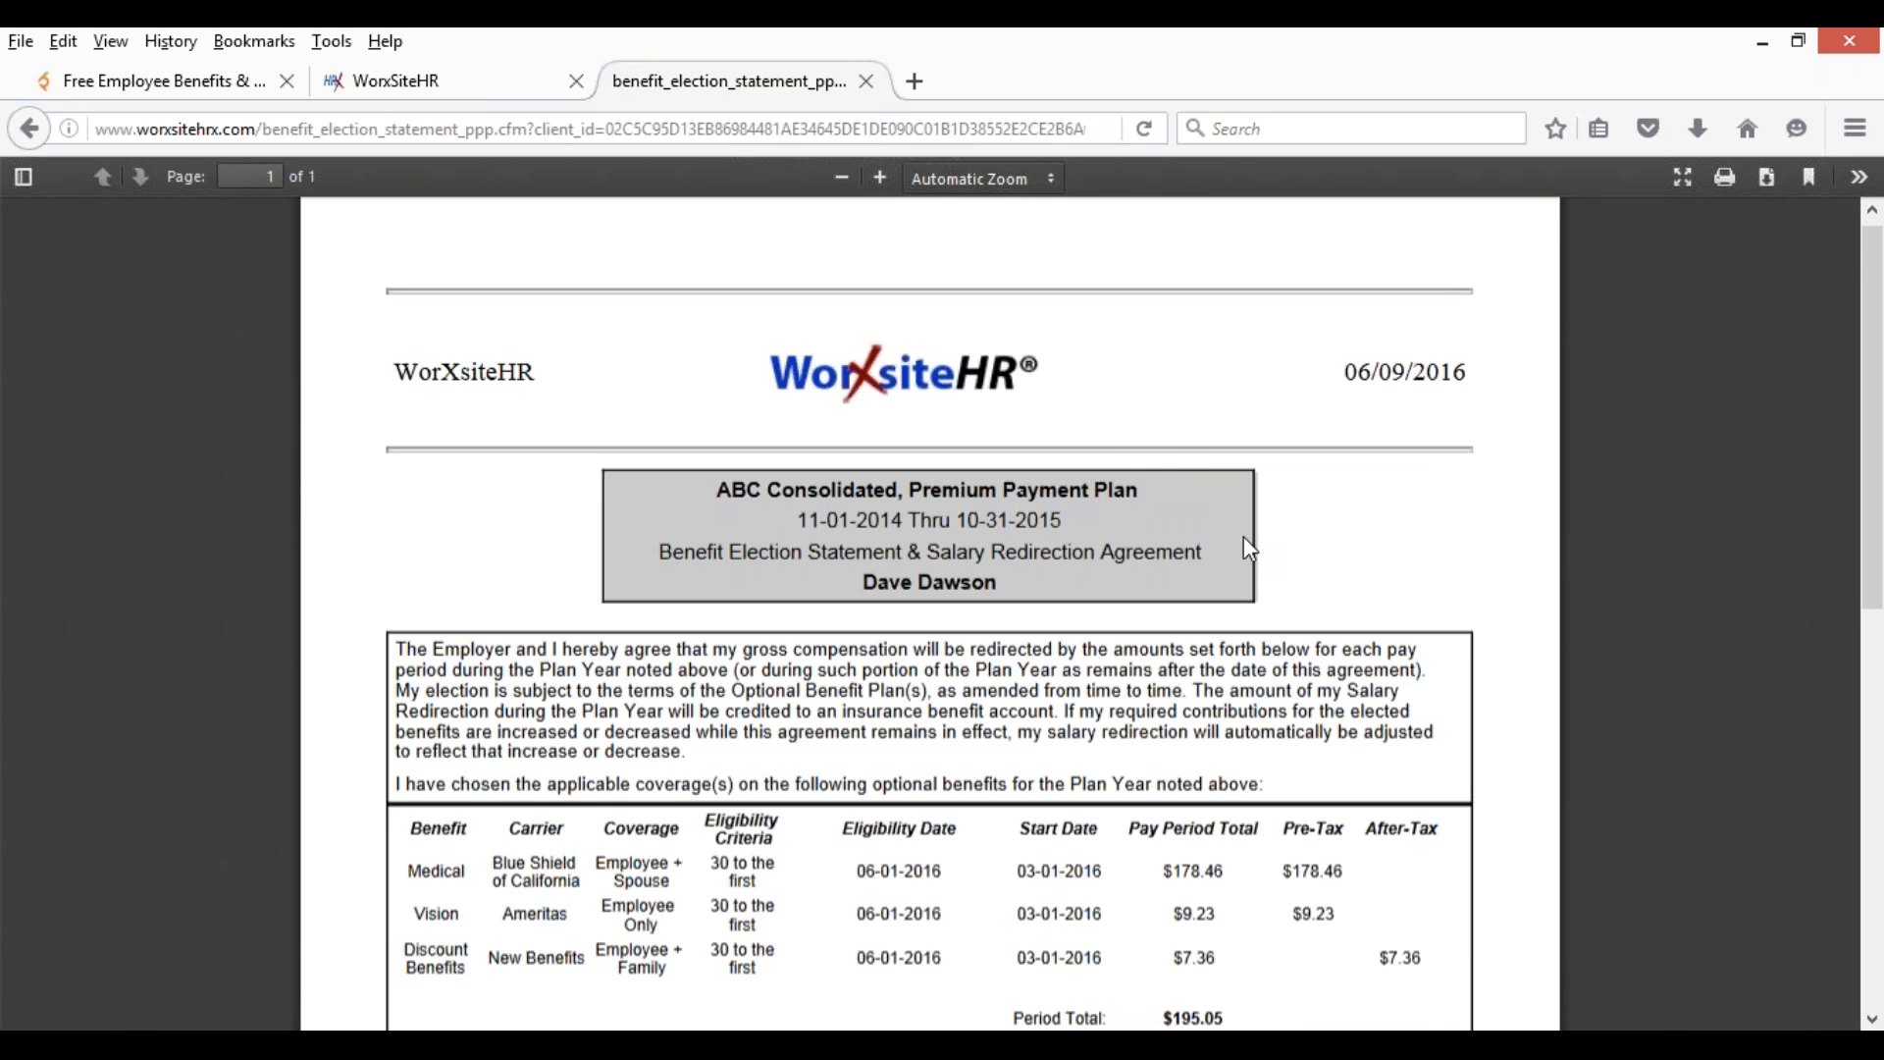
- Read the benefit election statement from the elected coverages through the acknowledgements to the signature line
scroll(1245, 539, "down", 2)
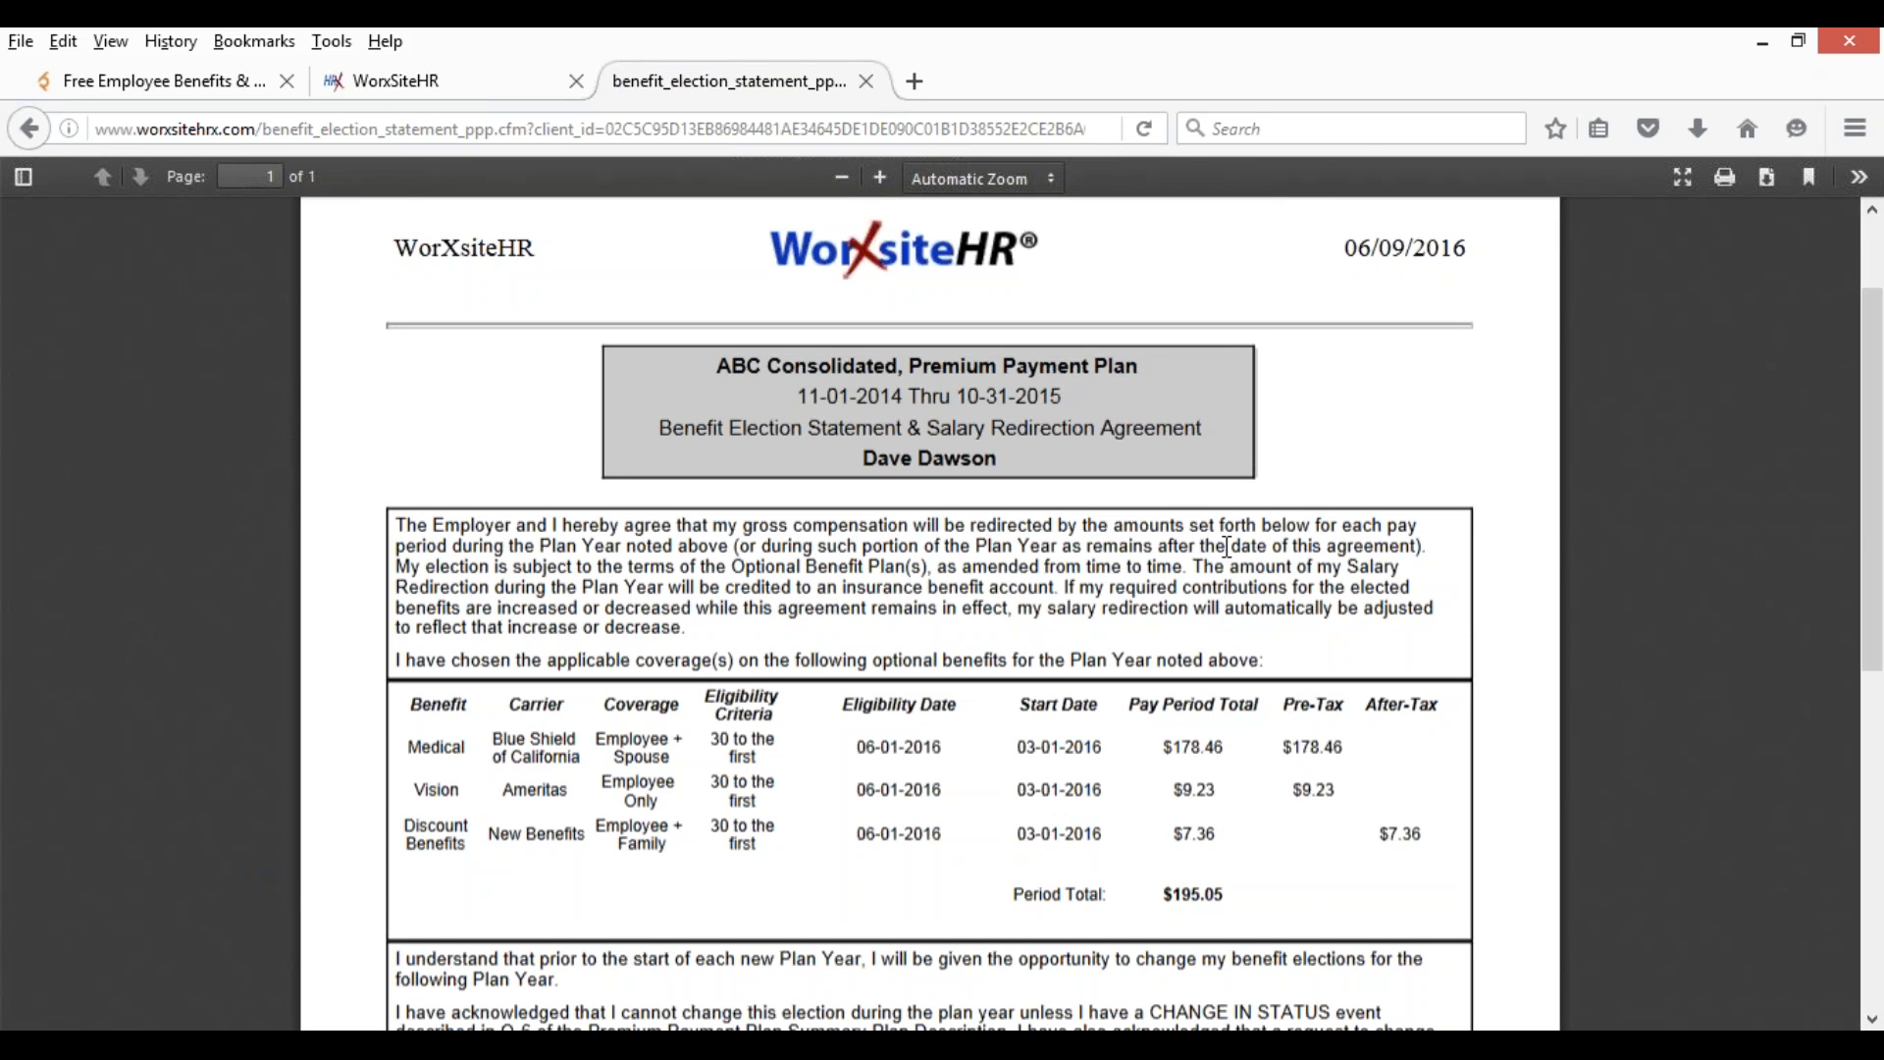
scroll(1225, 609, "down", 2)
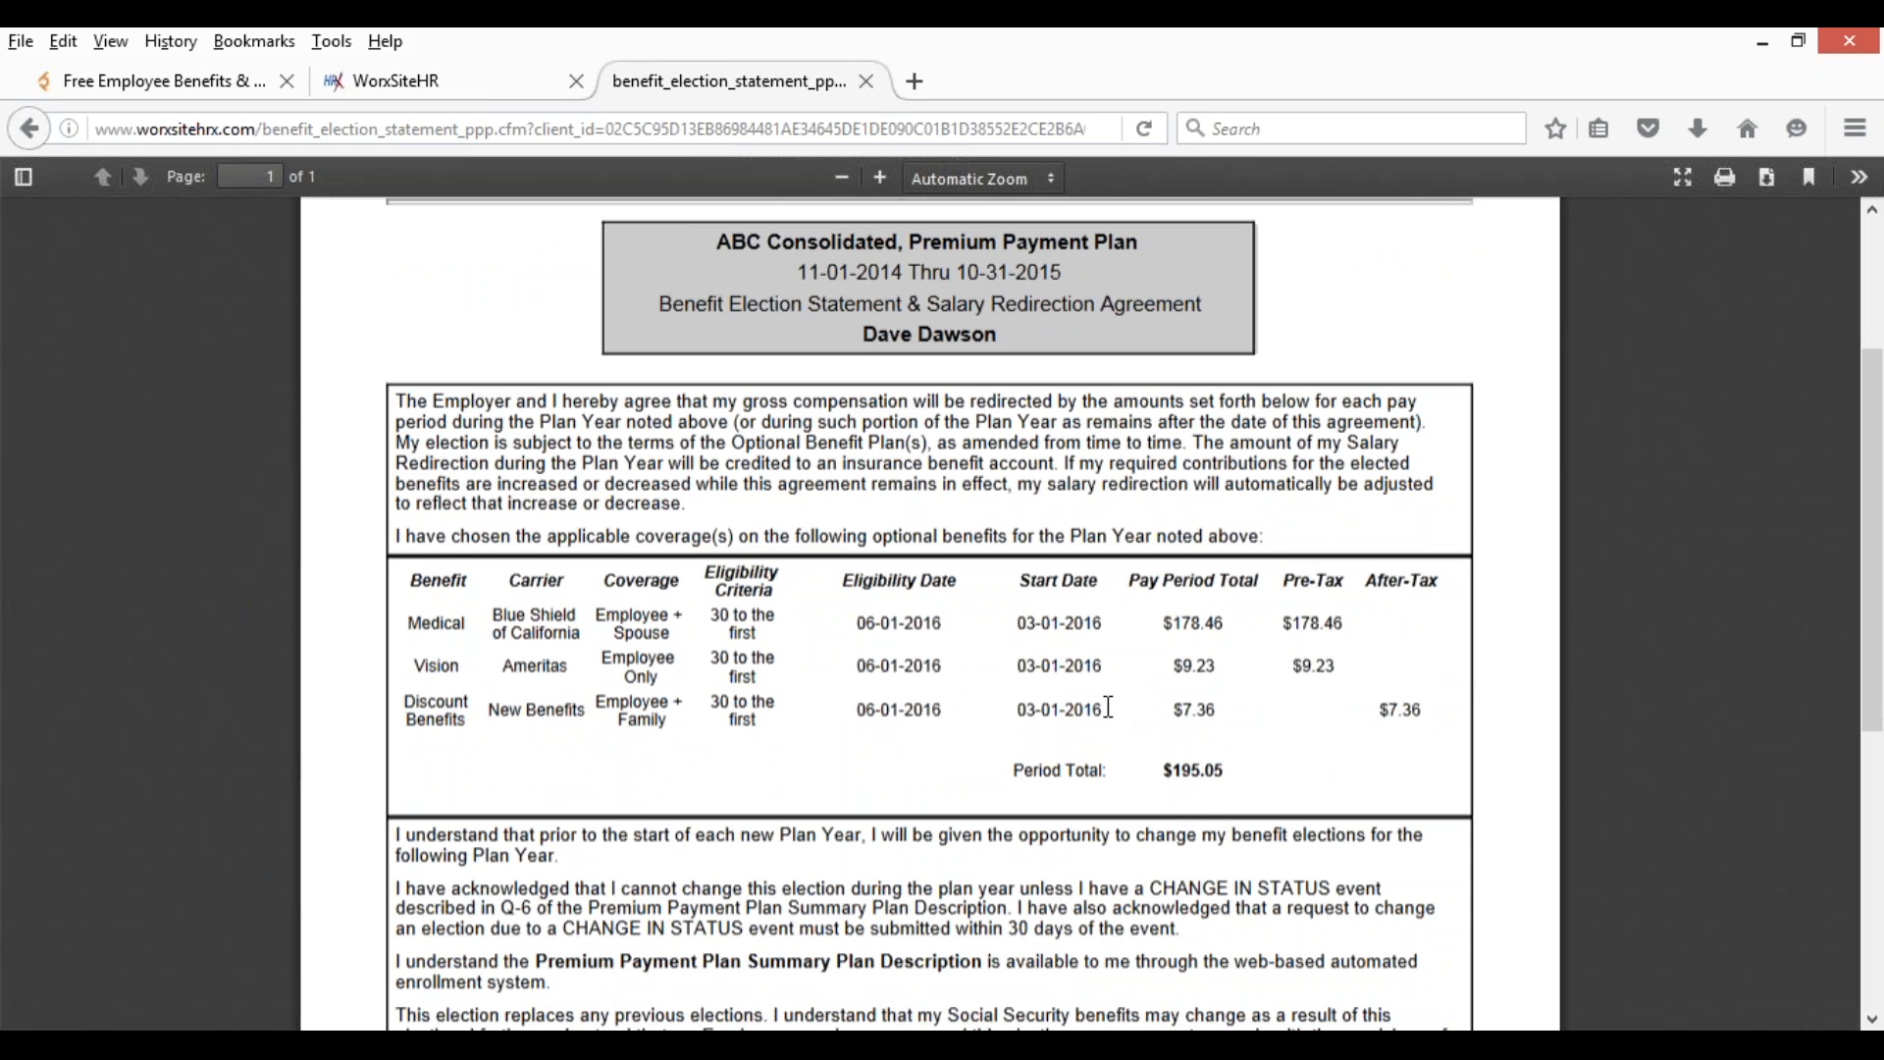
scroll(1260, 780, "down", 5)
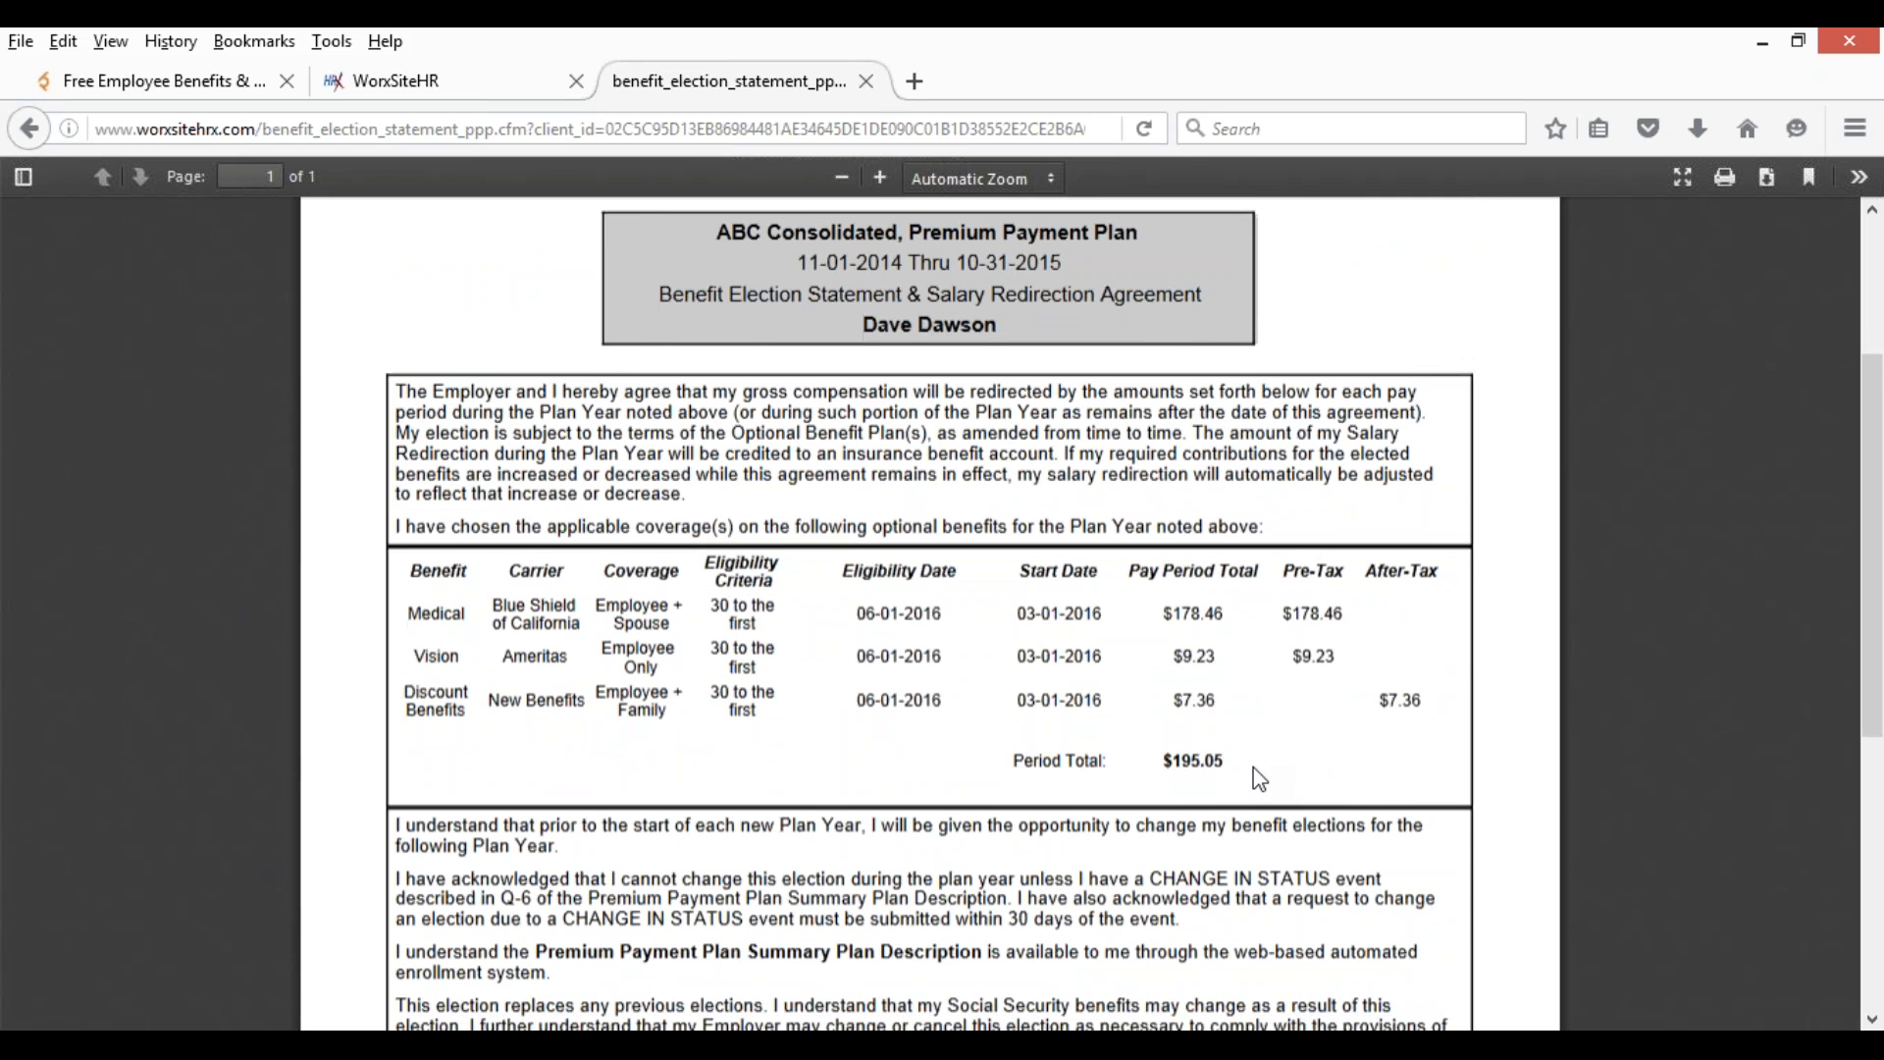
scroll(931, 609, "down", 3)
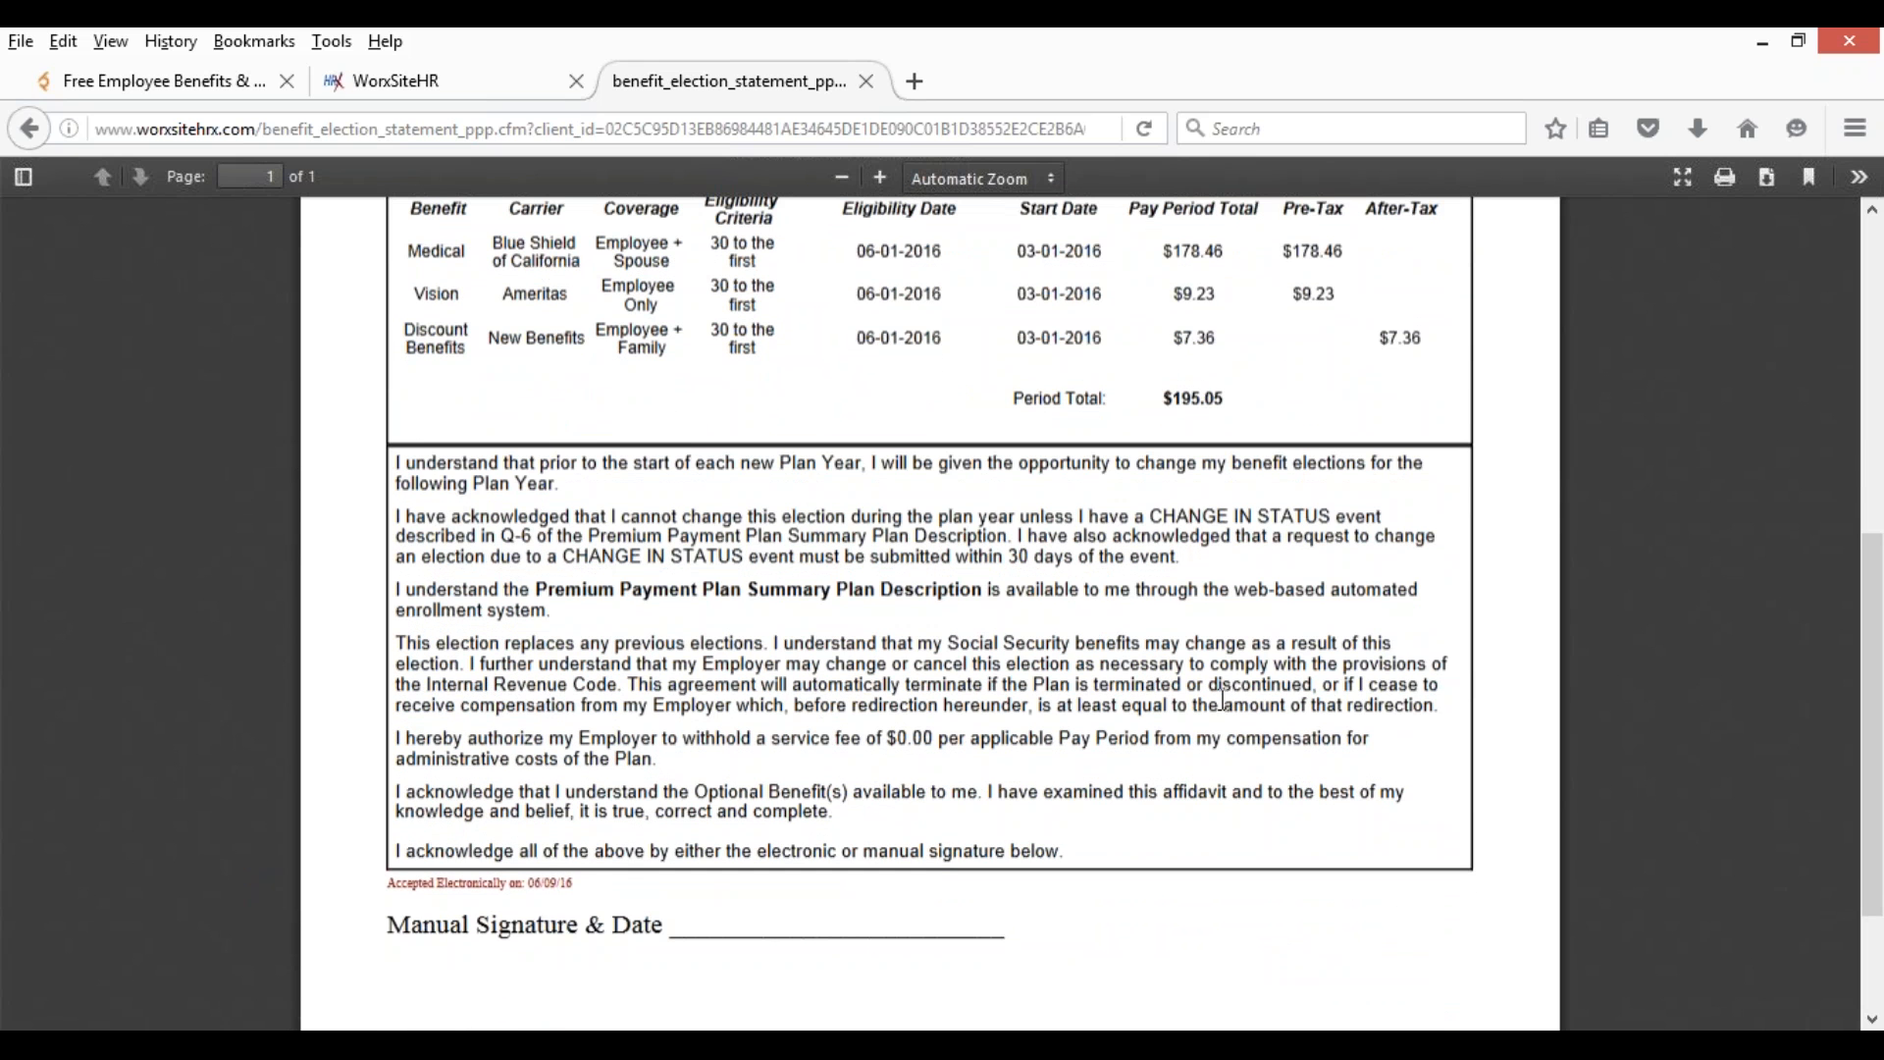
scroll(1222, 708, "down", 3)
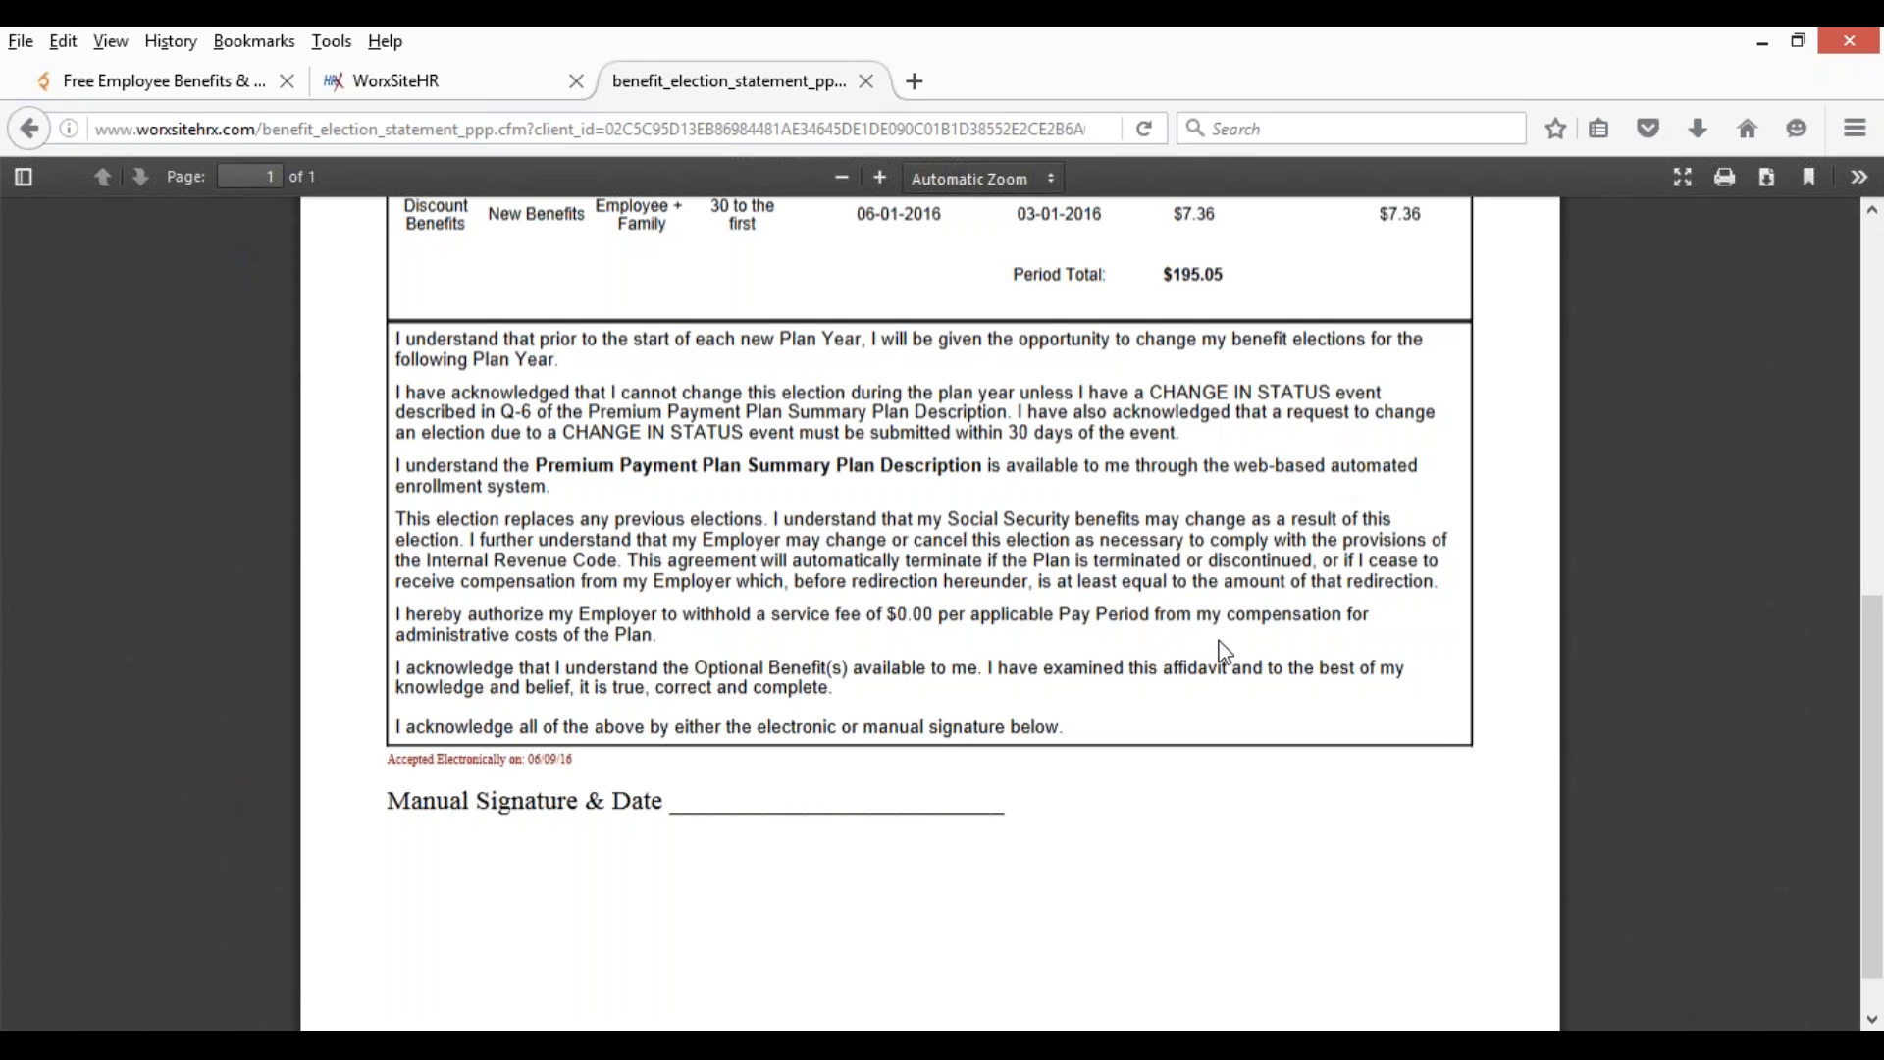
scroll(1225, 653, "up", 1)
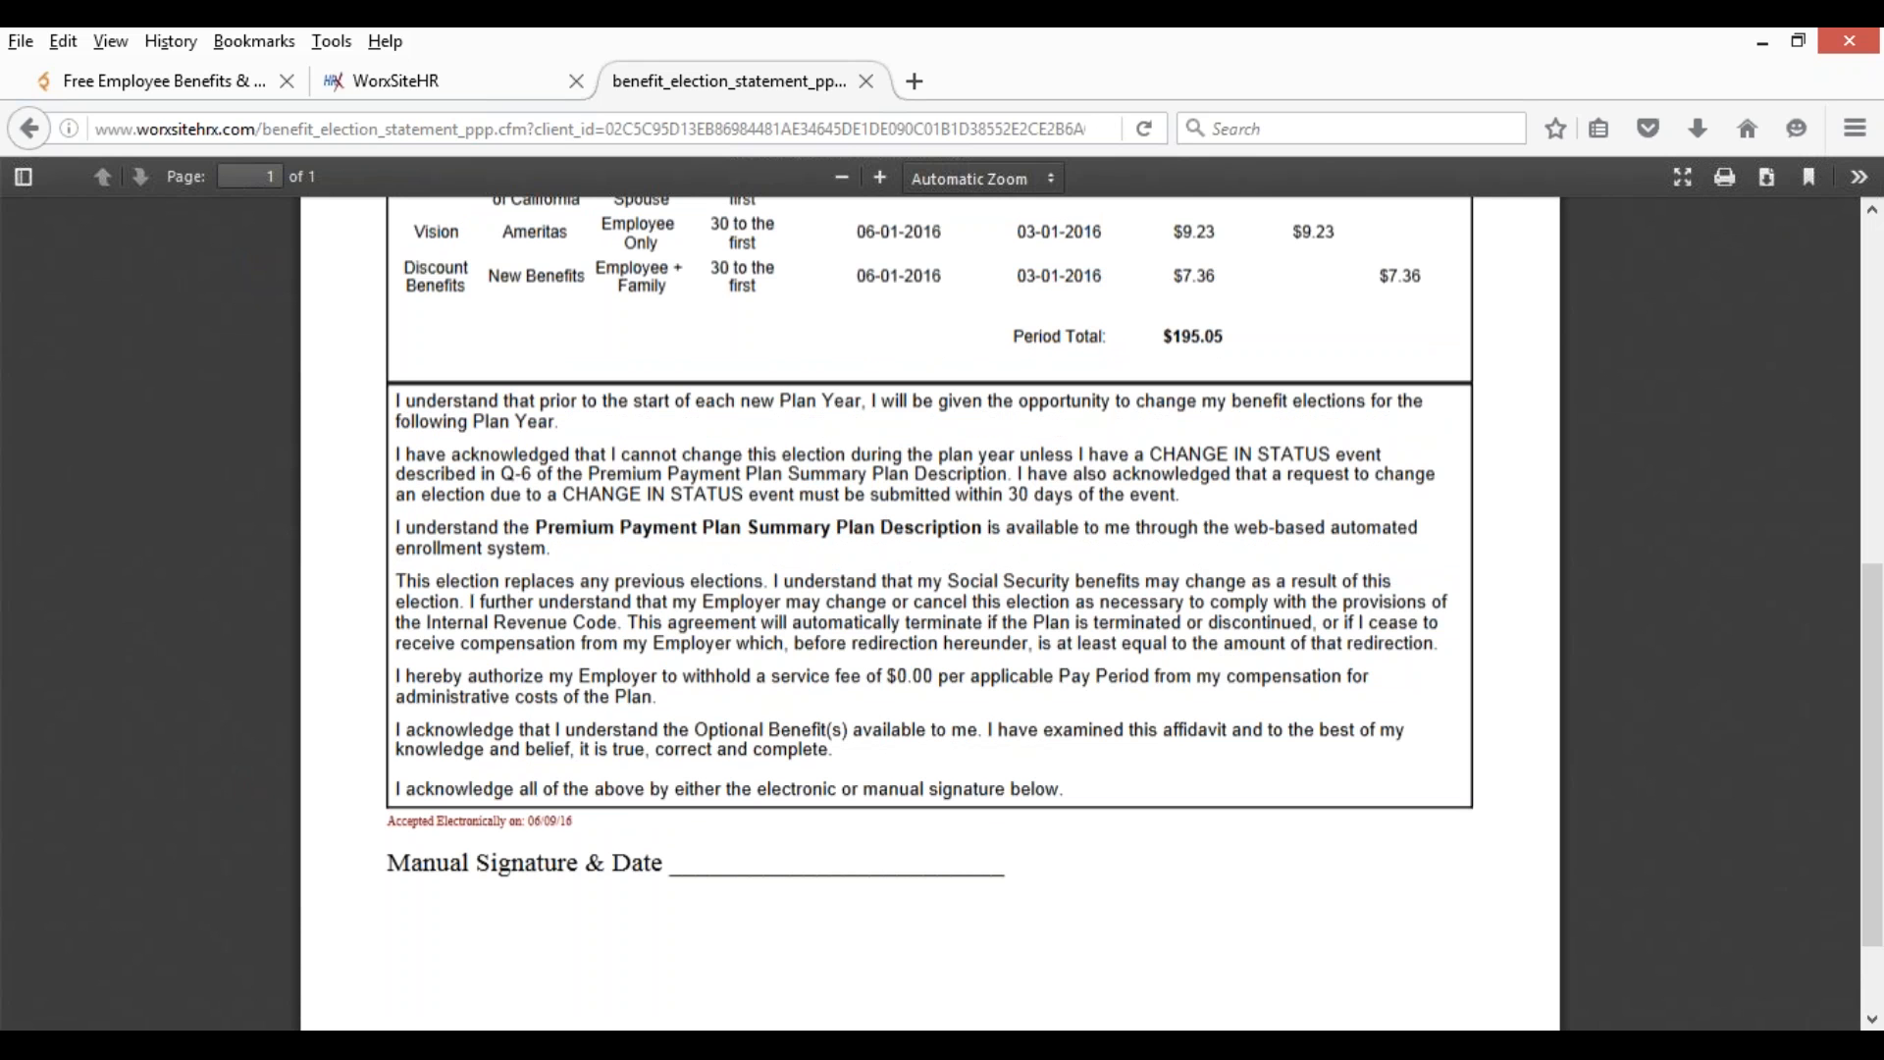
left_click(30, 45)
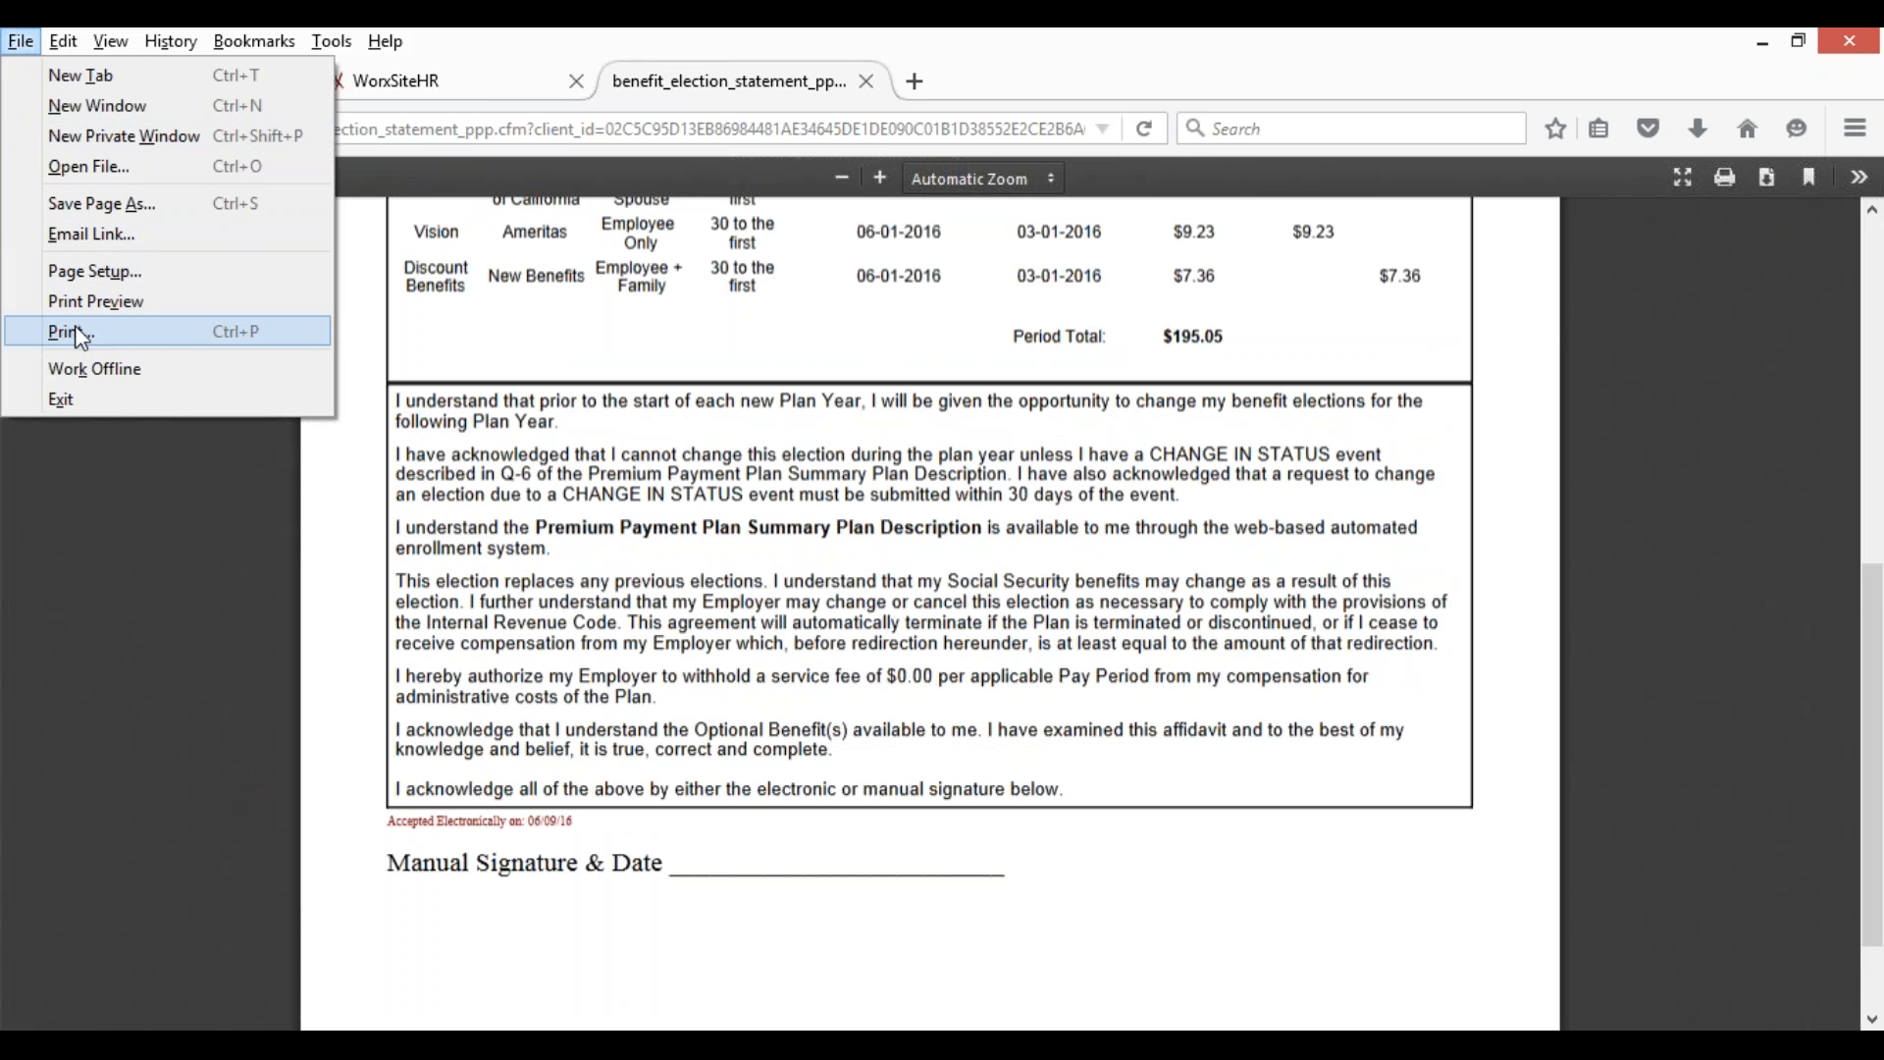
left_click(144, 449)
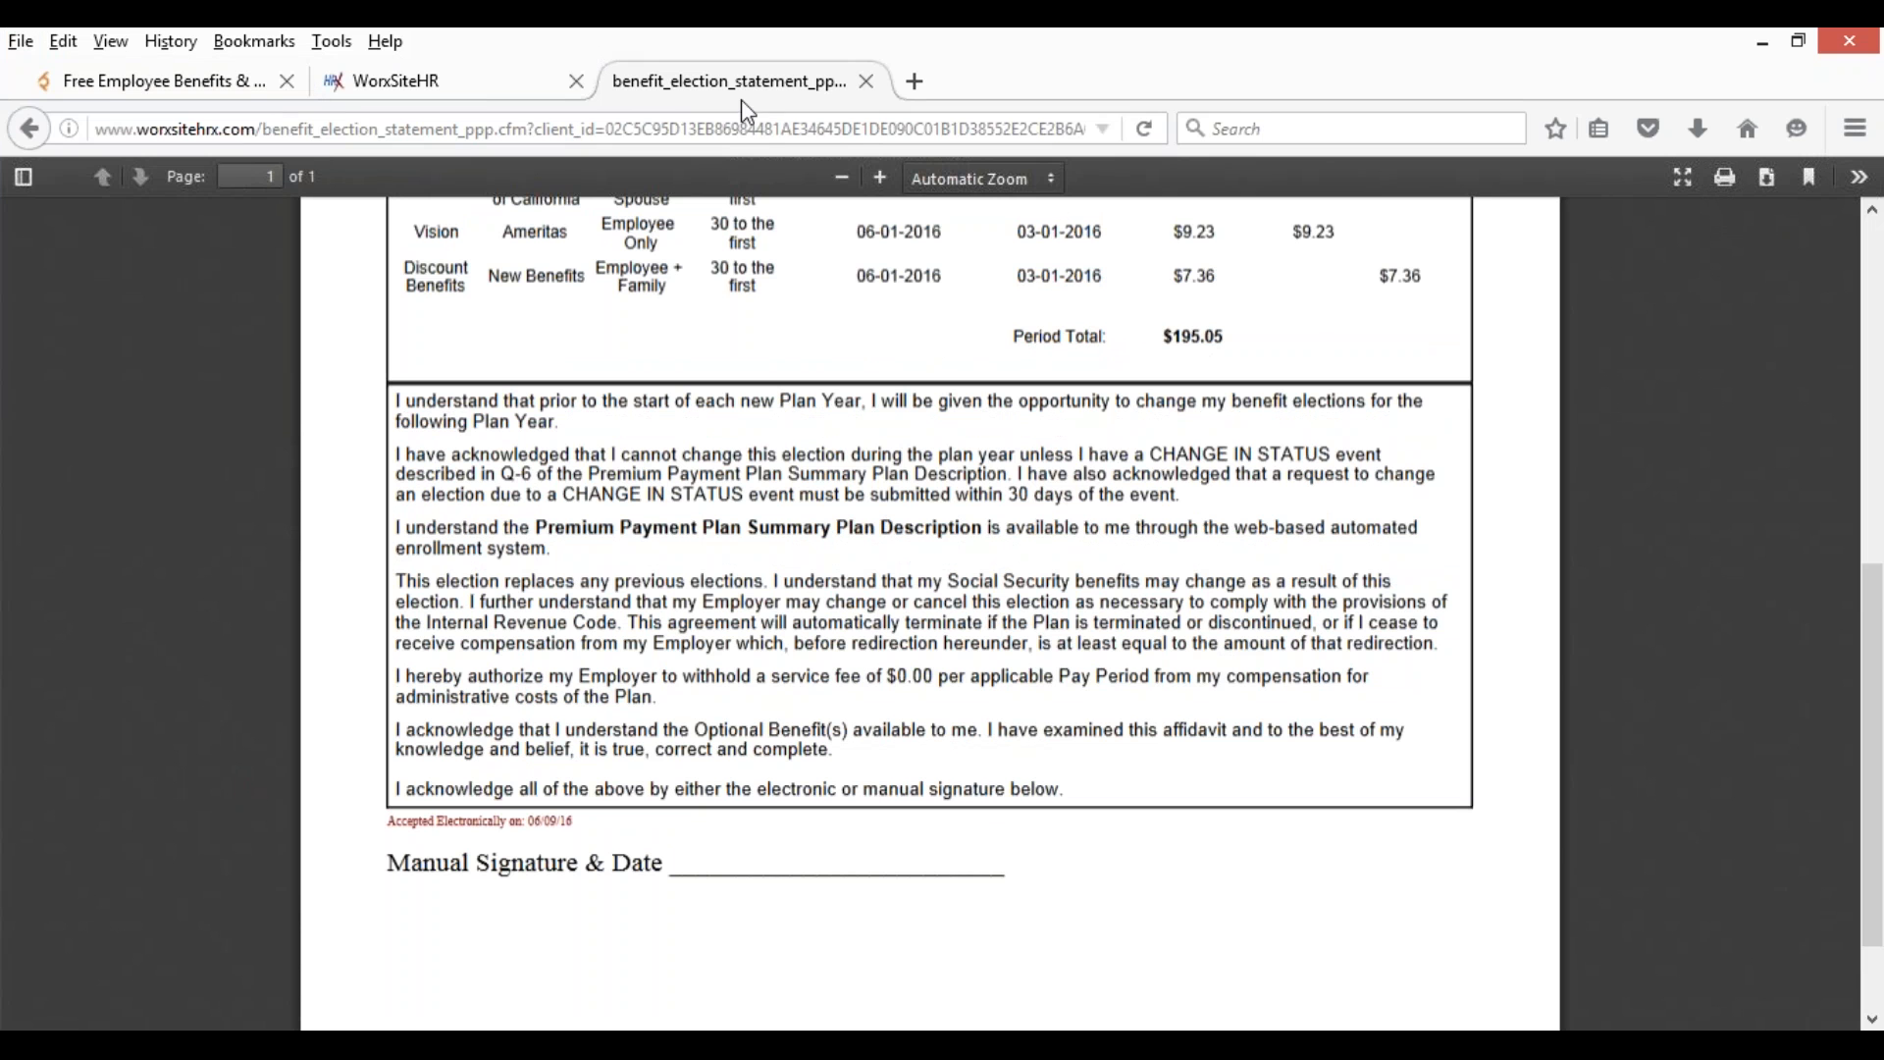
- Open the highlighted employee's dashboard from the WorxSiteHR employee list and check the Enrollments Summary
left_click(422, 84)
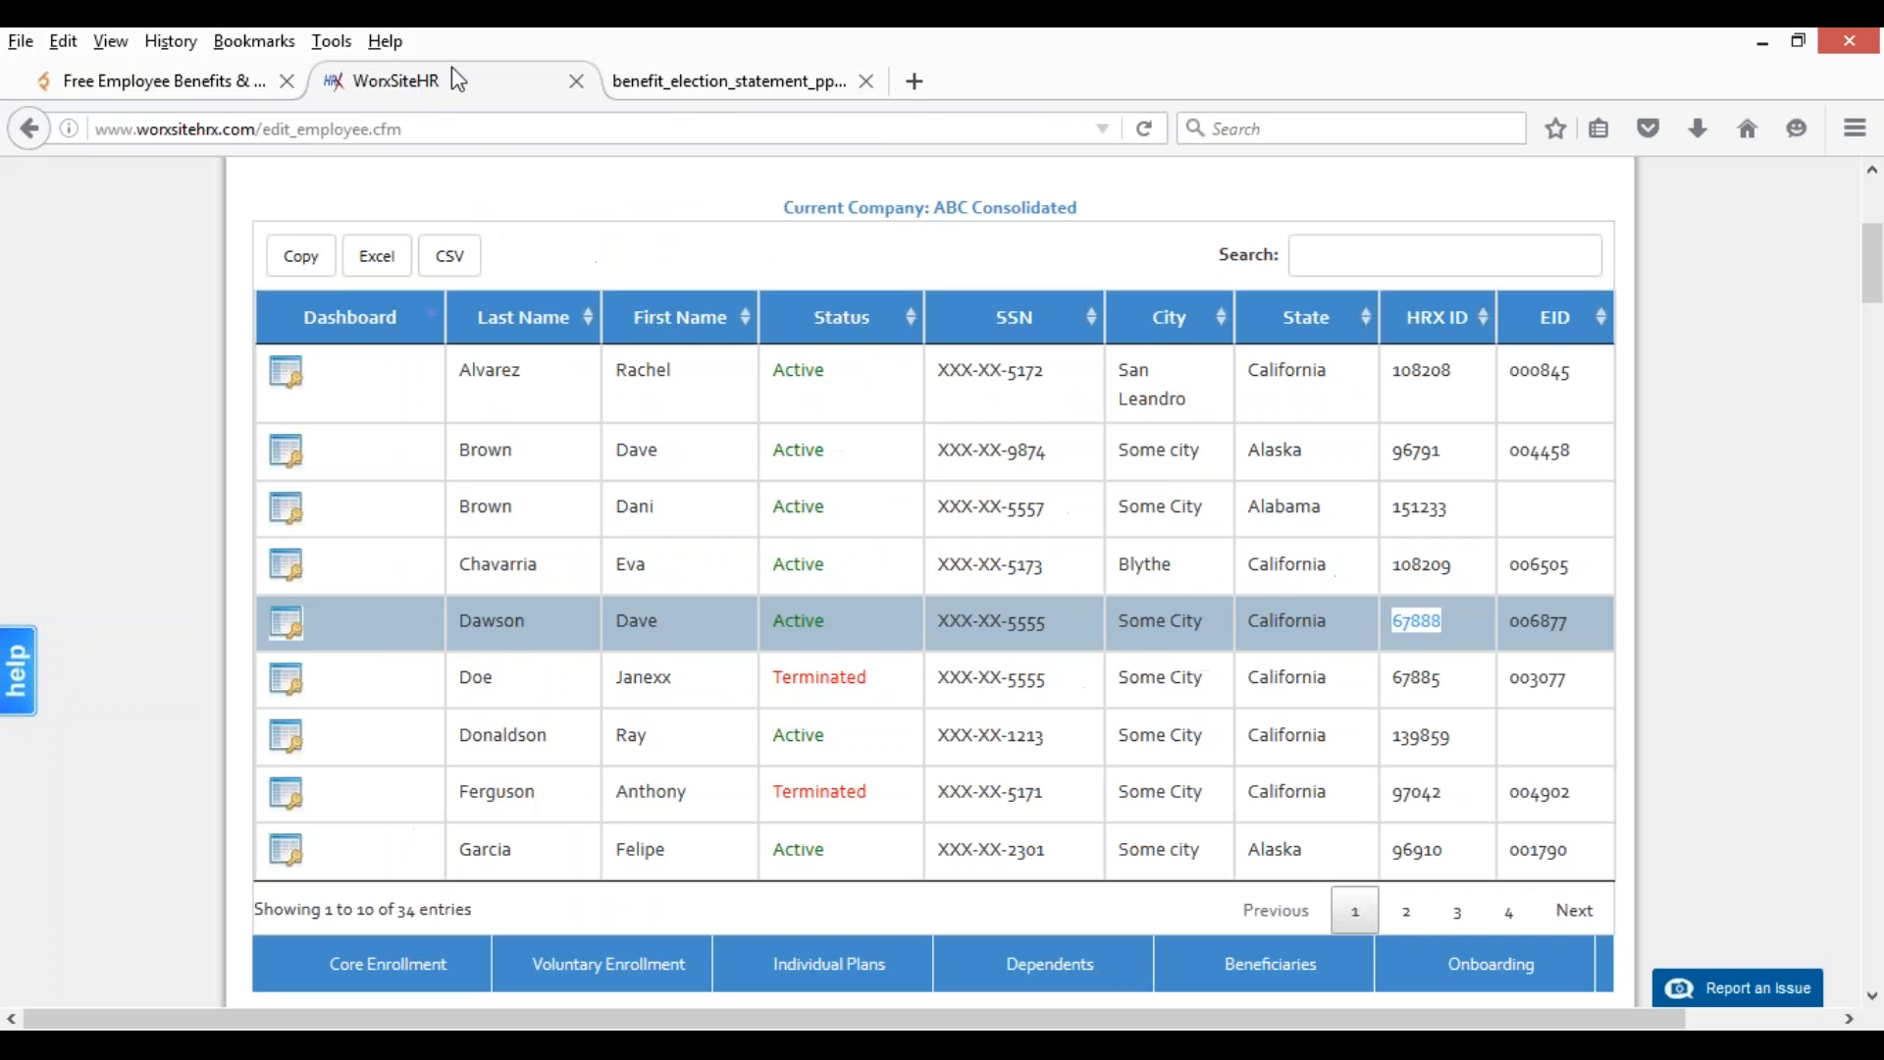
left_click(285, 624)
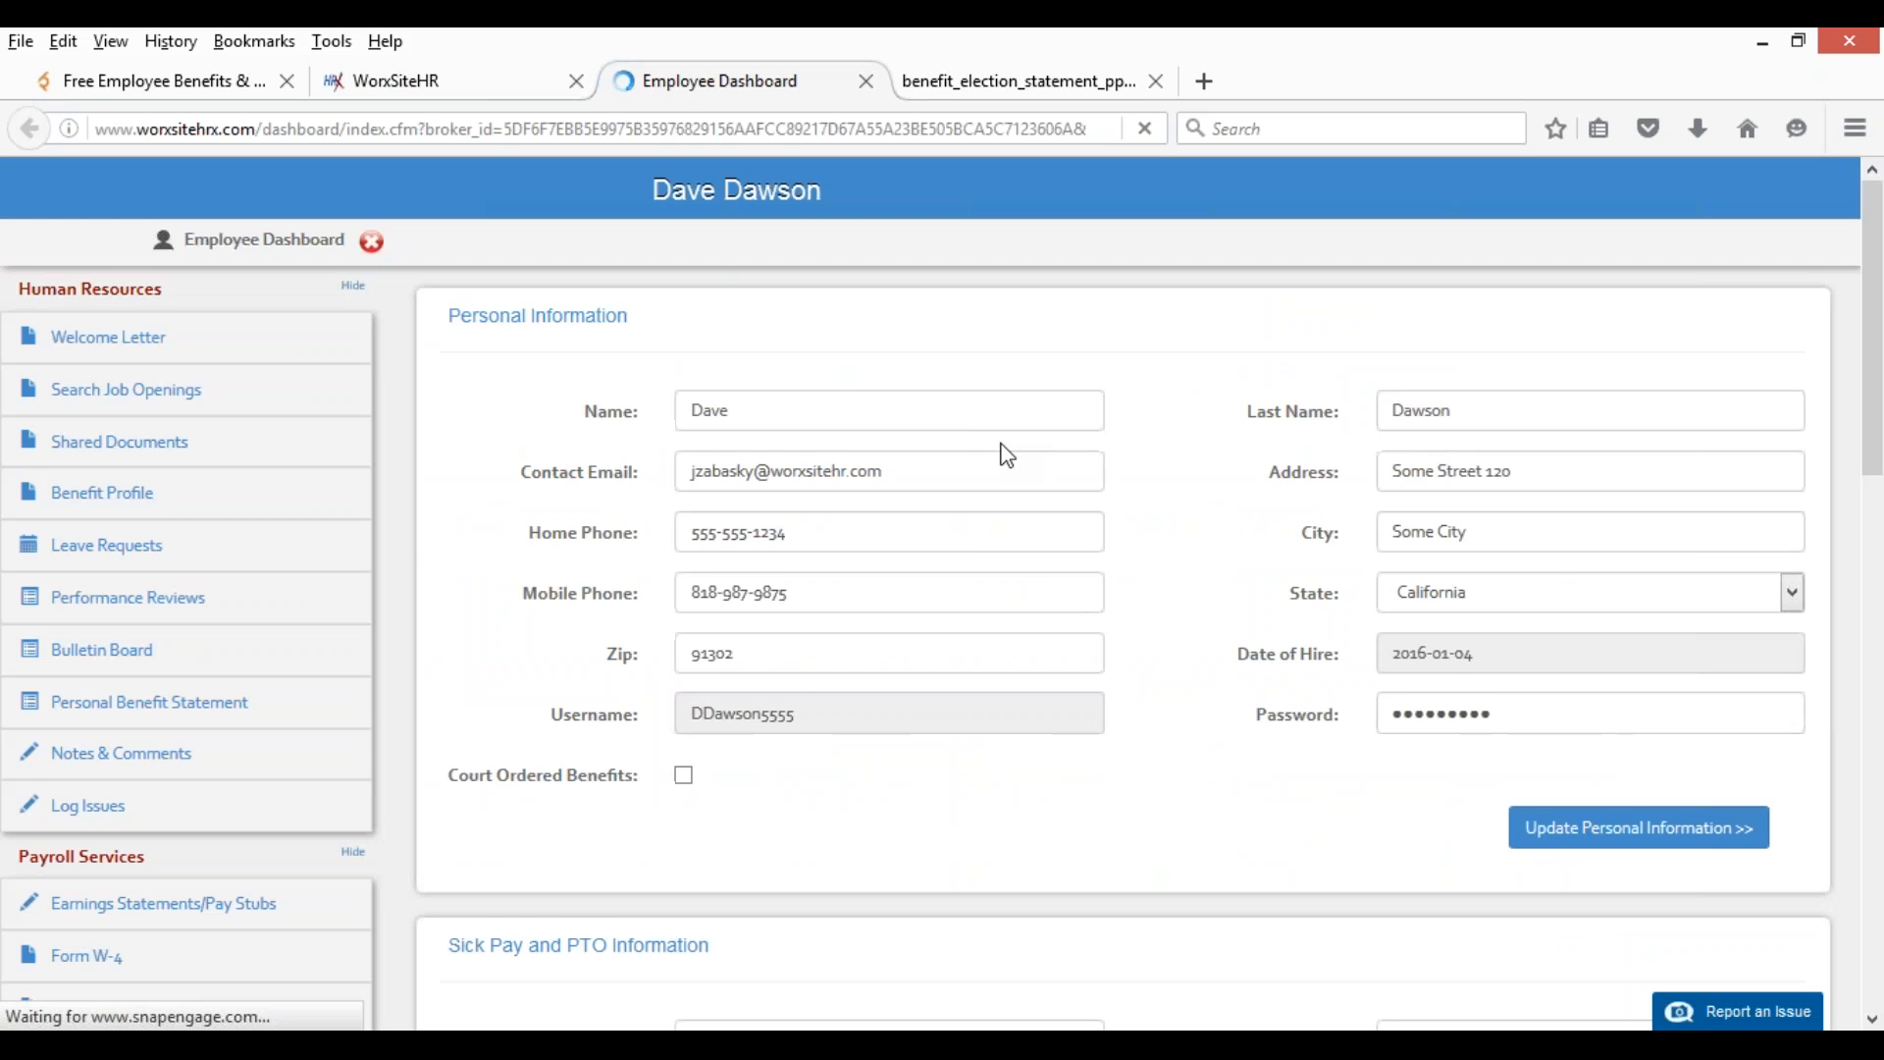
scroll(1008, 457, "down", 10)
scroll(948, 477, "down", 3)
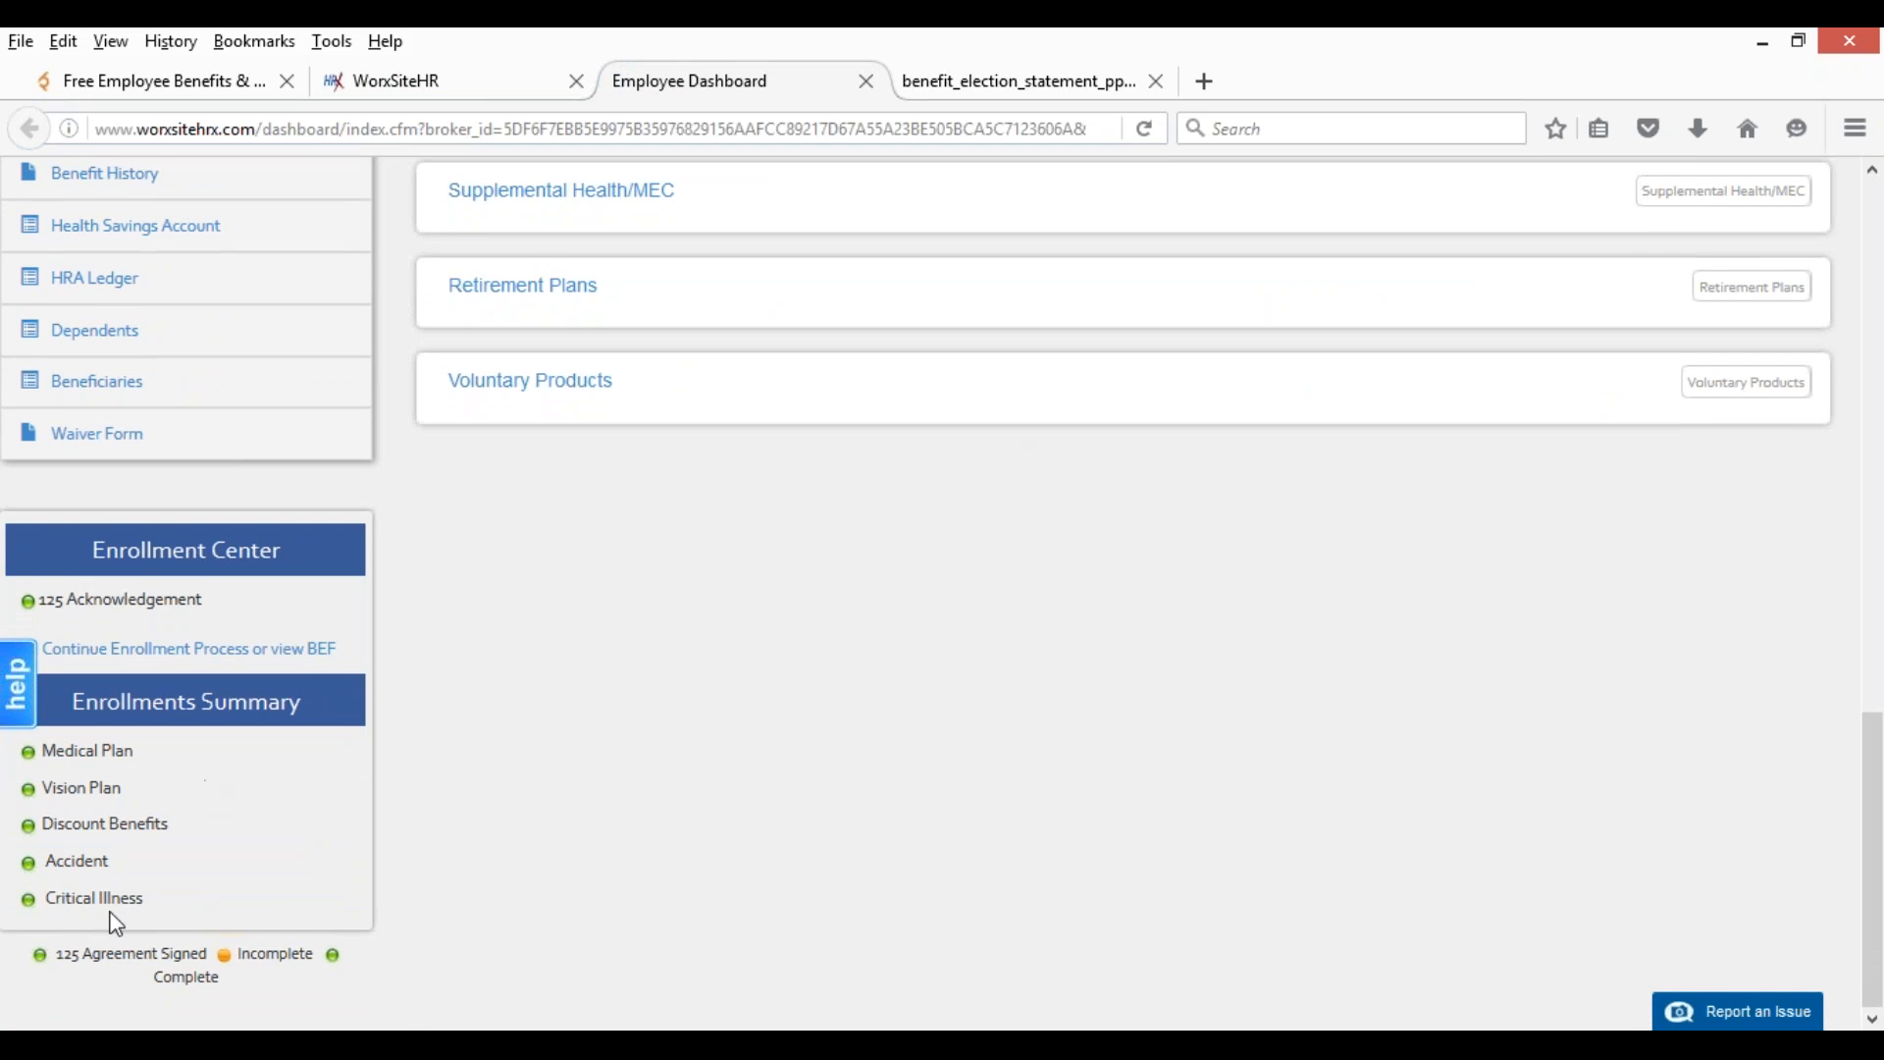
scroll(854, 712, "up", 4)
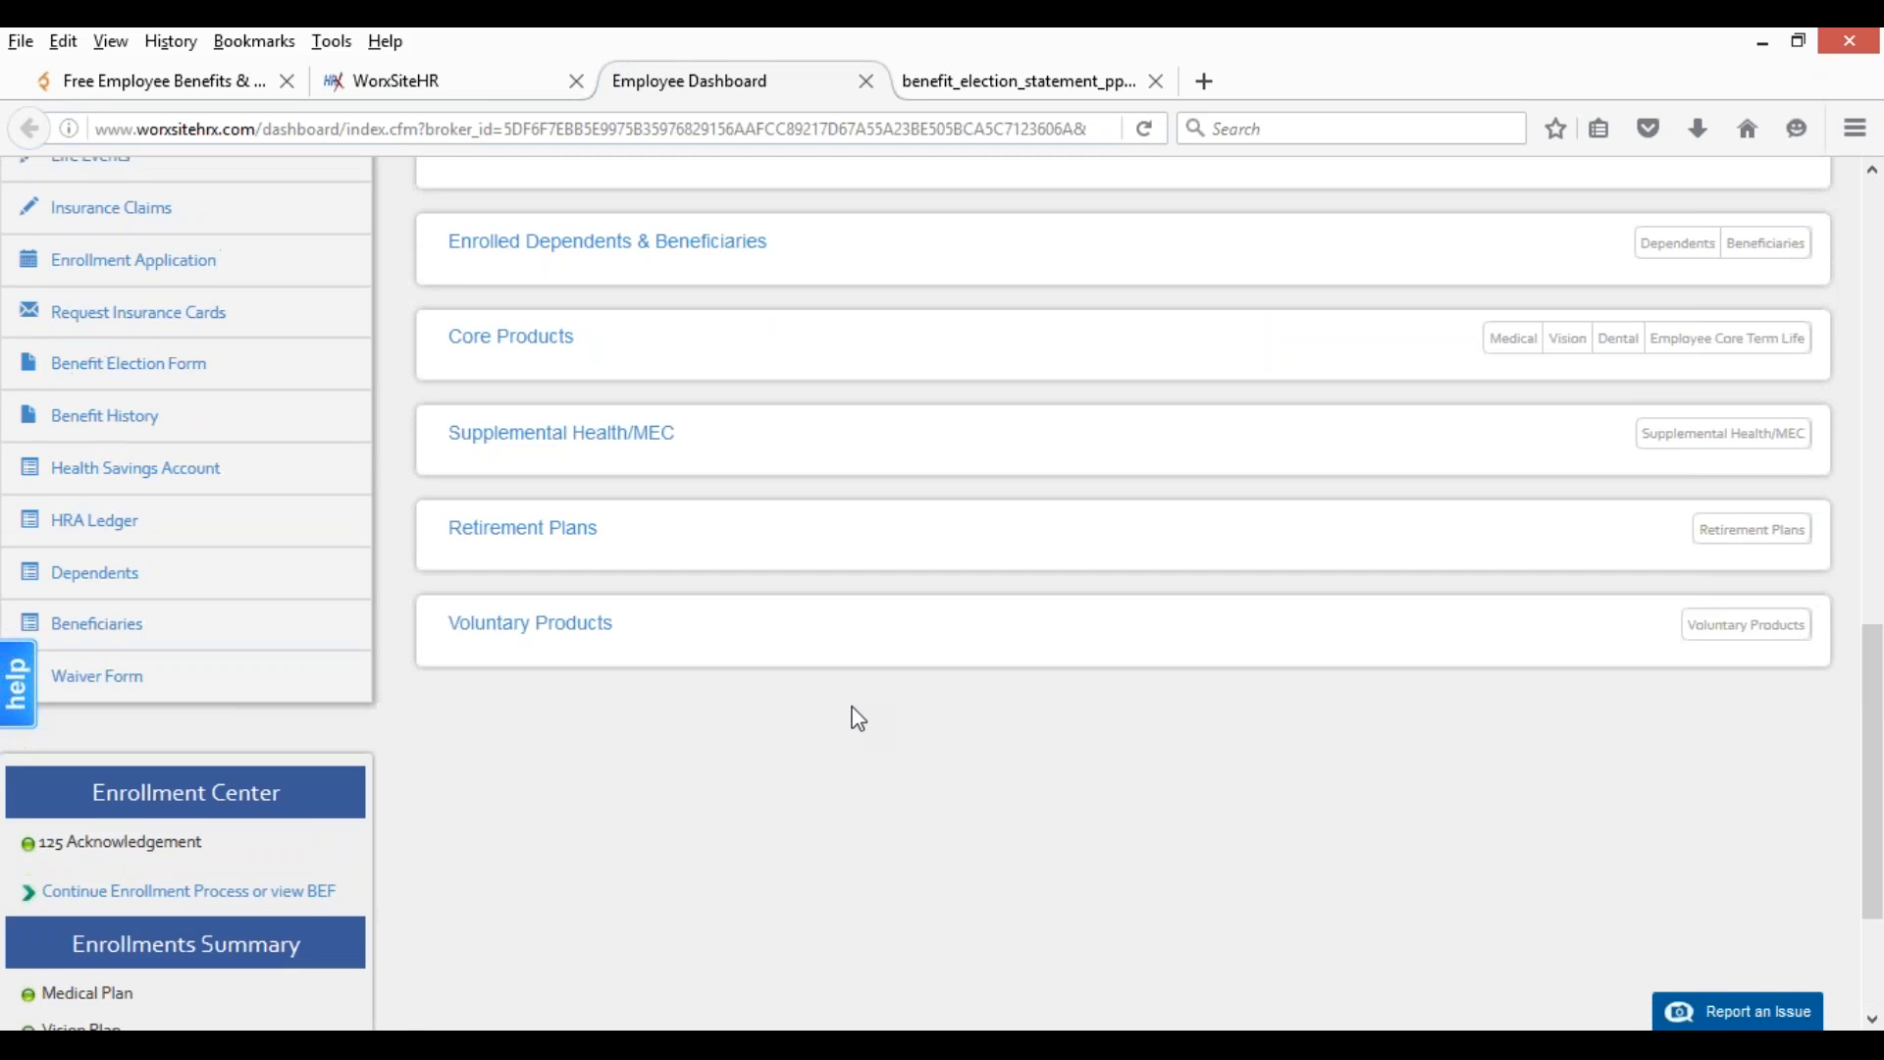
- Review the employee's medical, voluntary, retirement and supplemental health product tables on the dashboard
scroll(1058, 412, "up", 1)
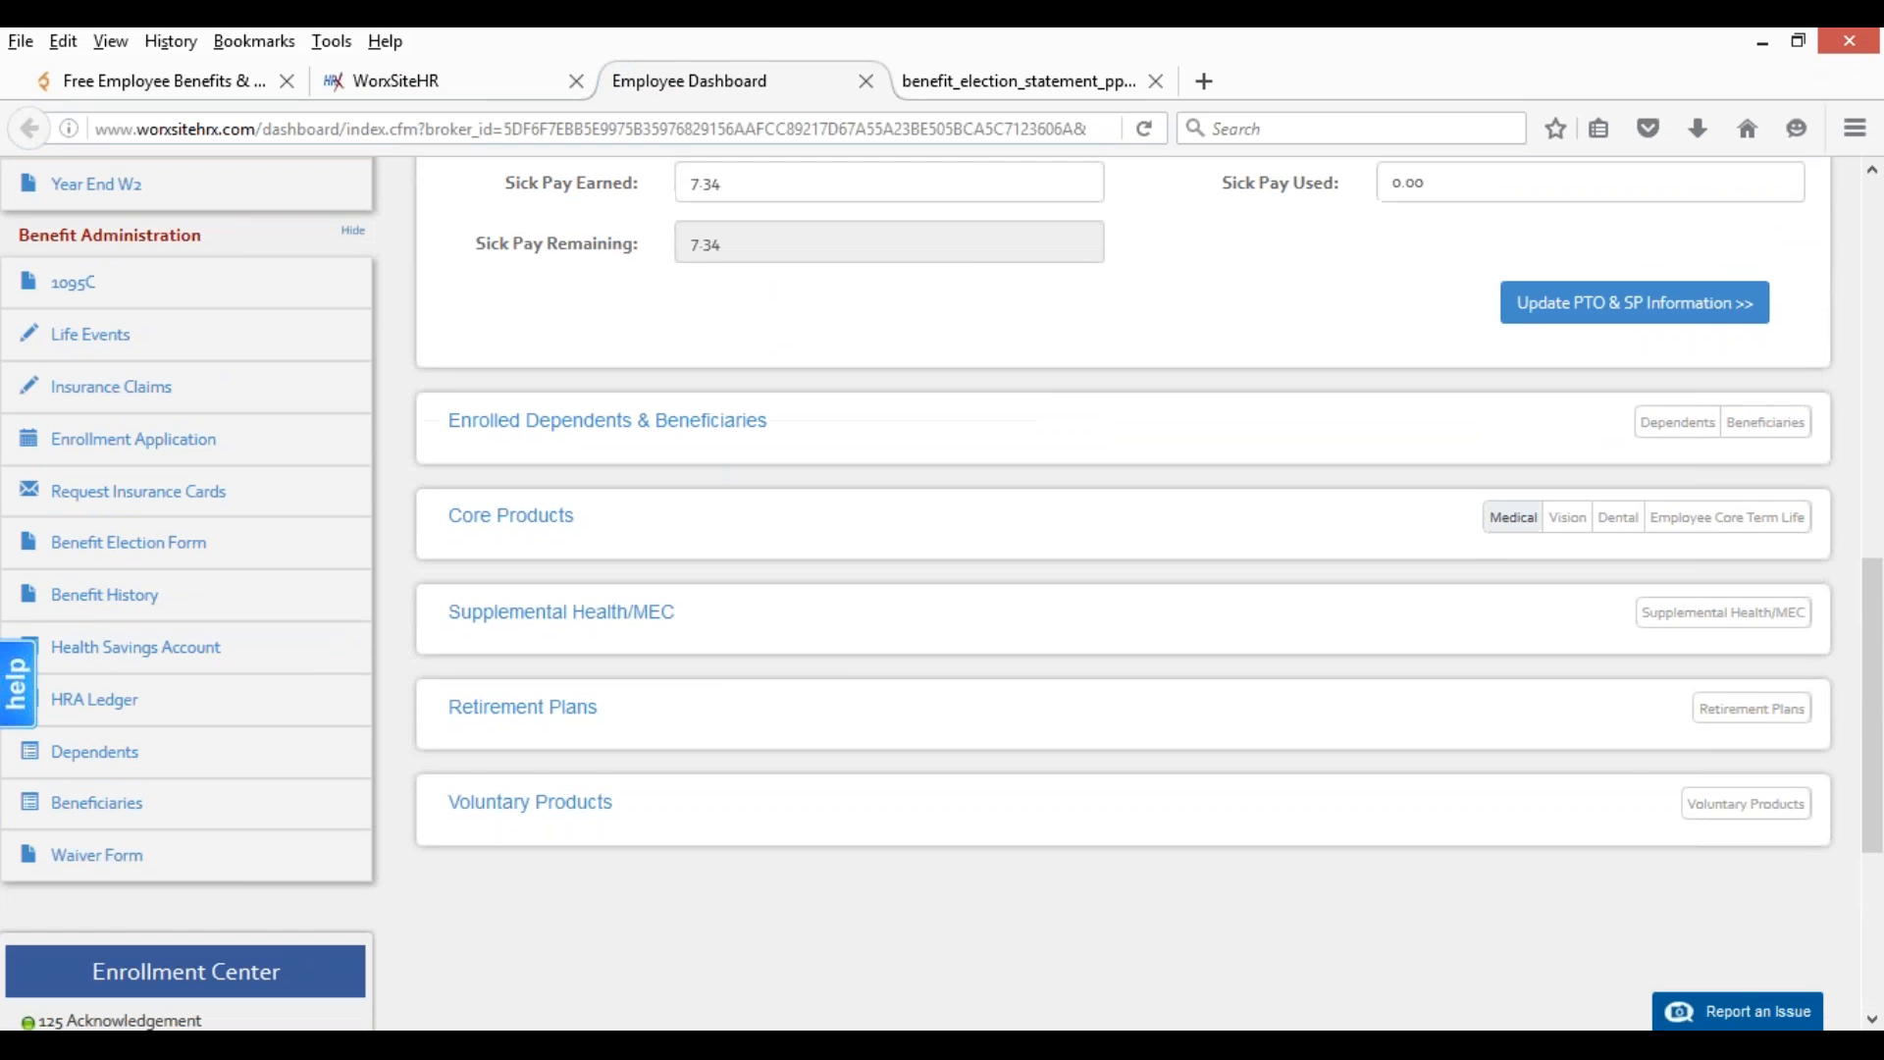
left_click(1511, 518)
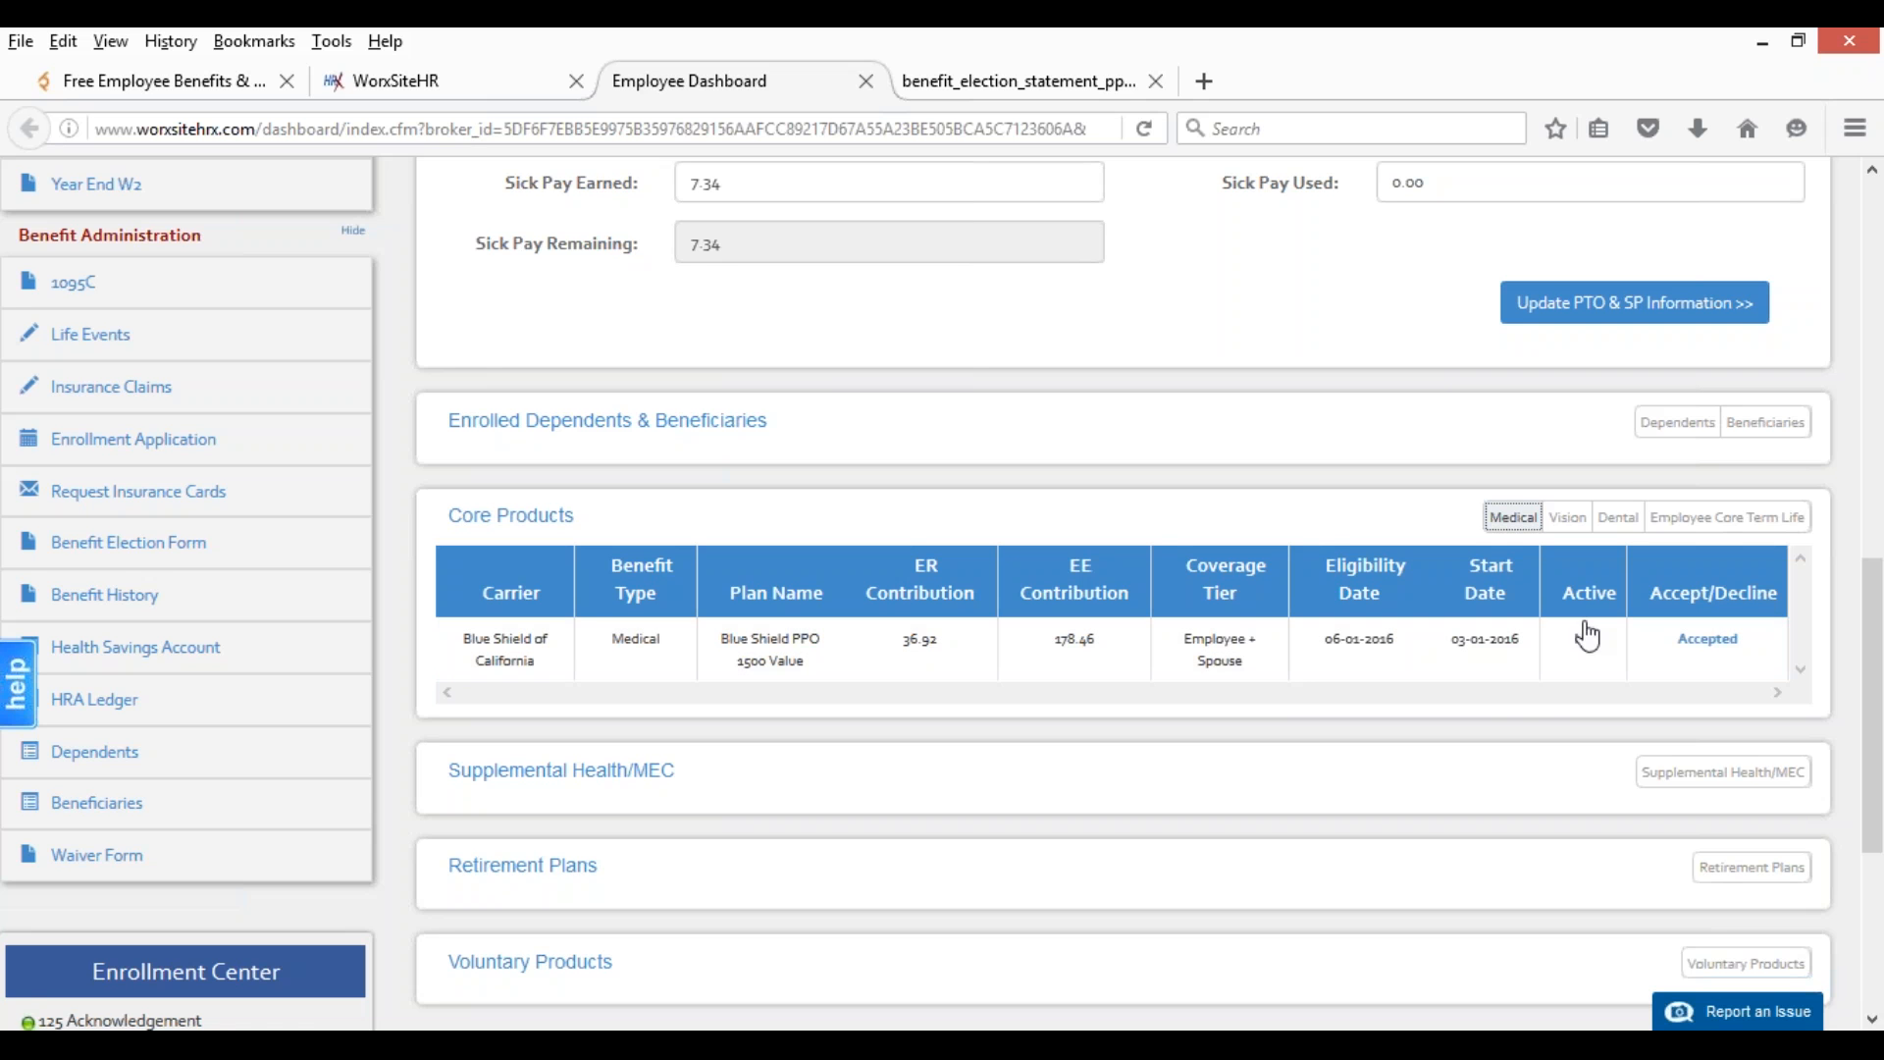
scroll(1527, 695, "down", 3)
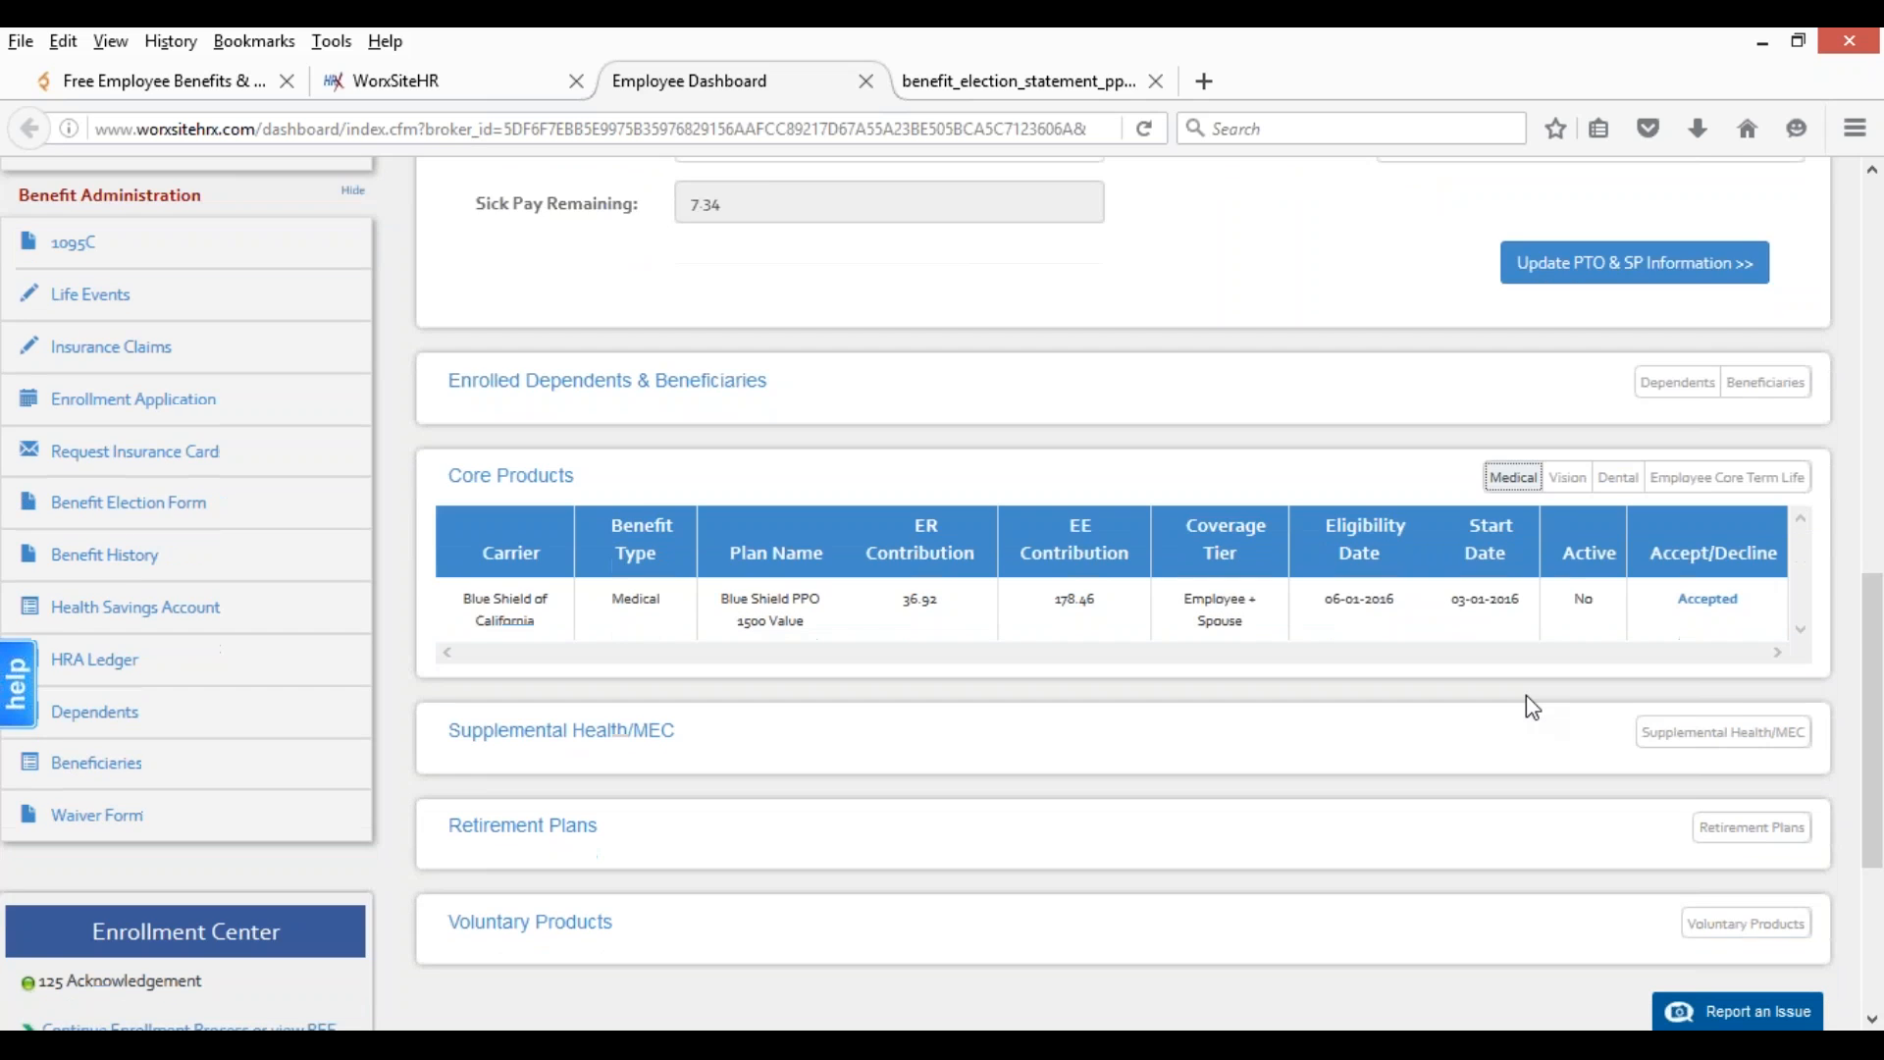
left_click(1746, 682)
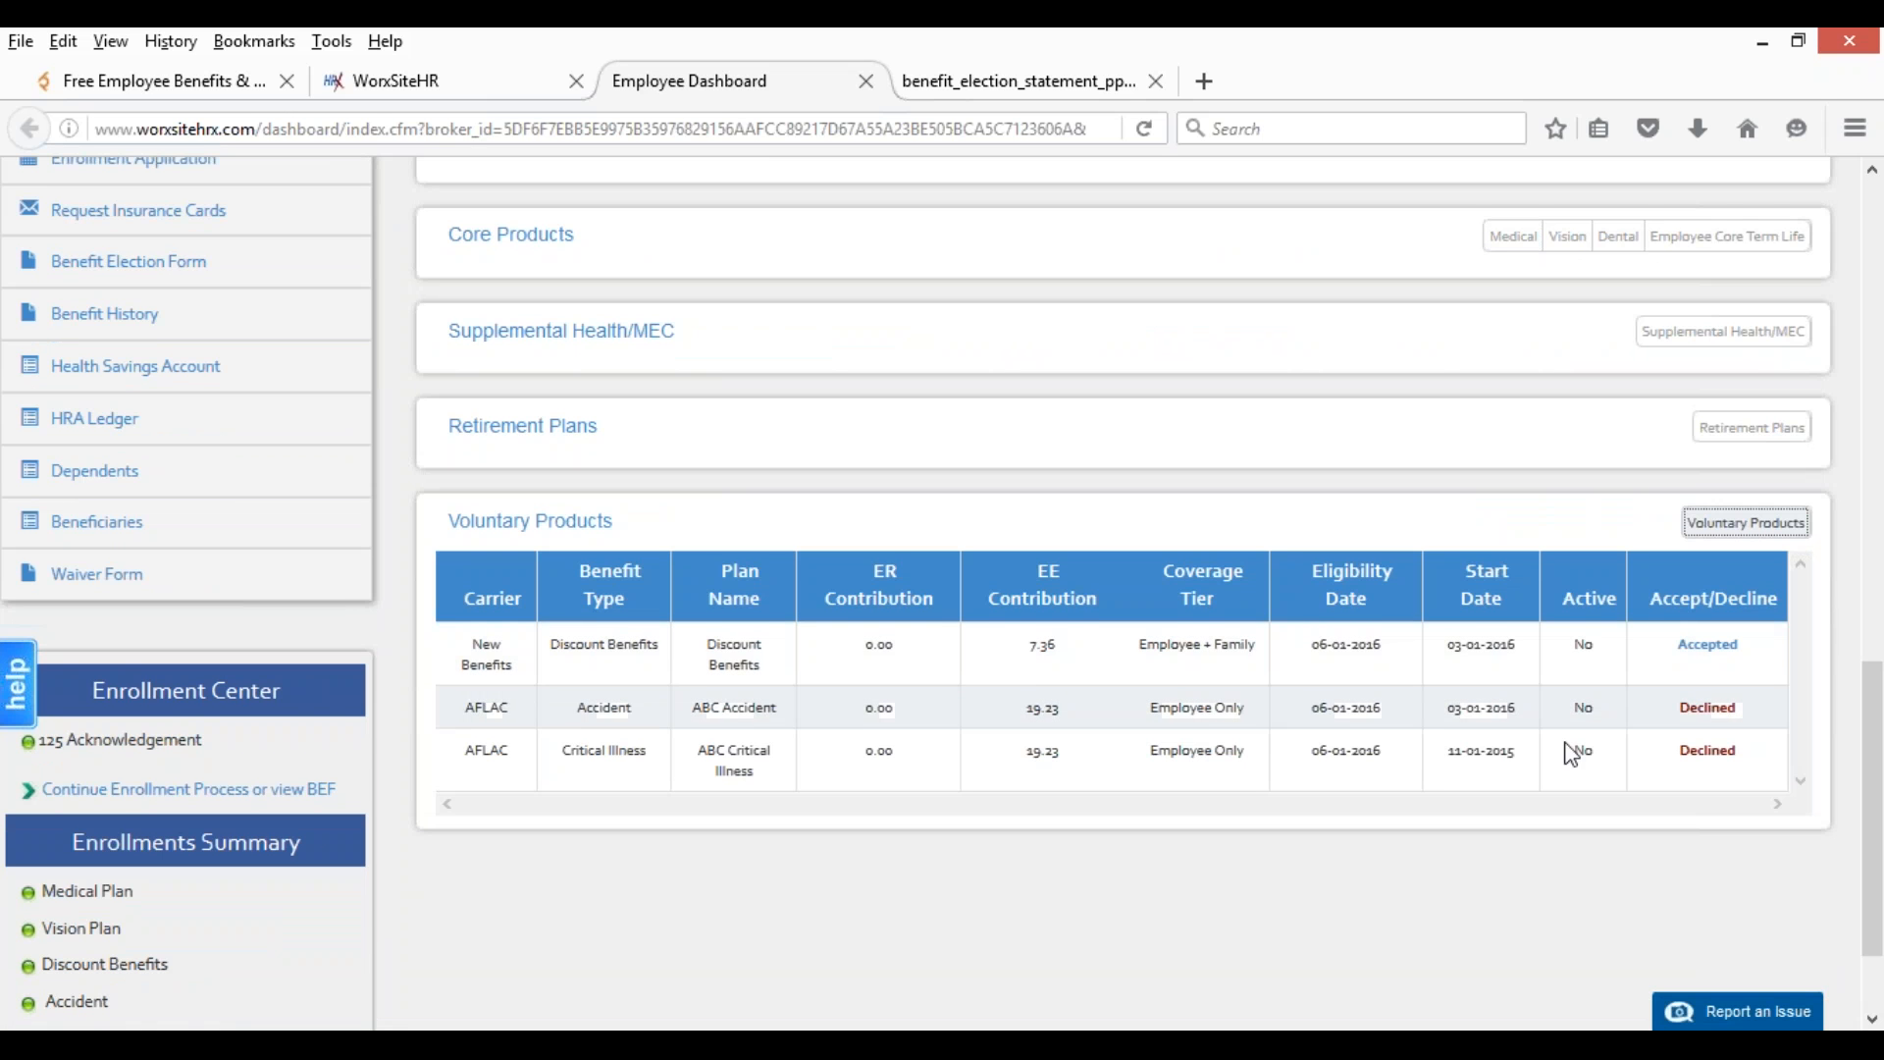
scroll(1559, 751, "up", 2)
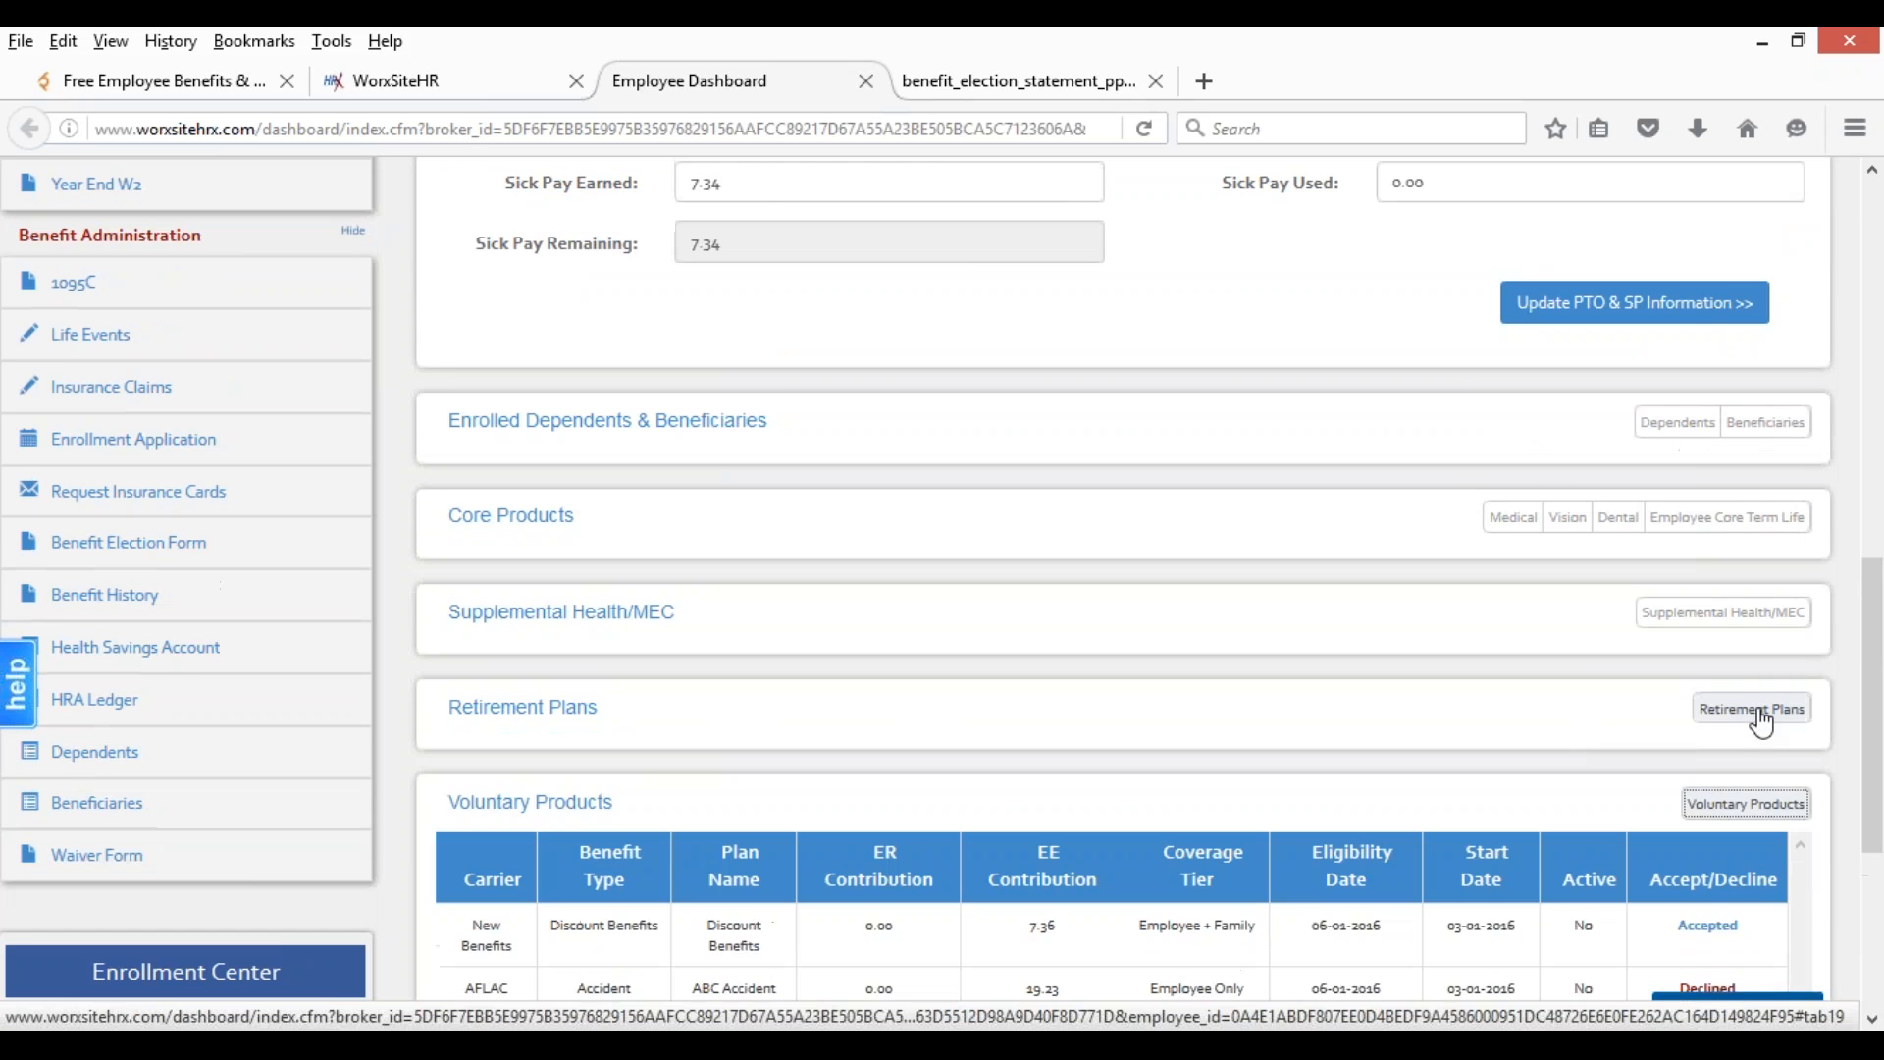
left_click(1755, 711)
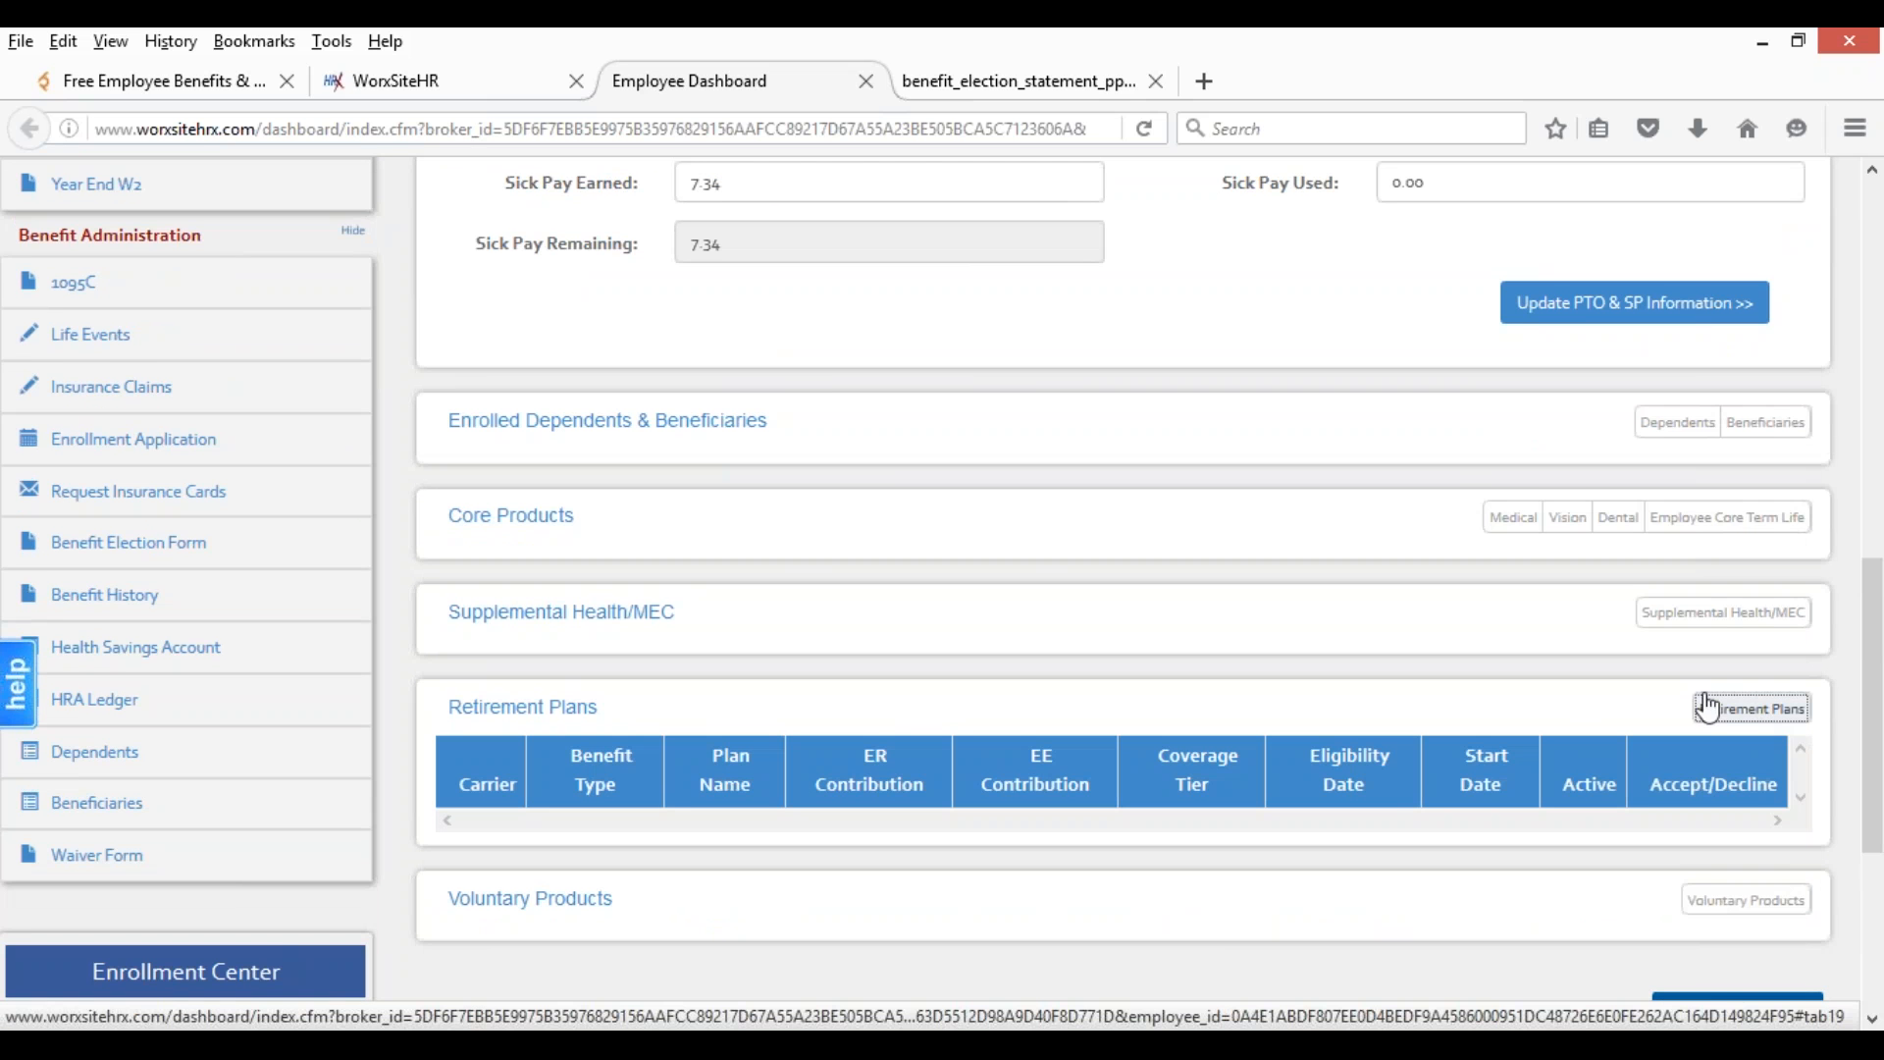
left_click(1710, 615)
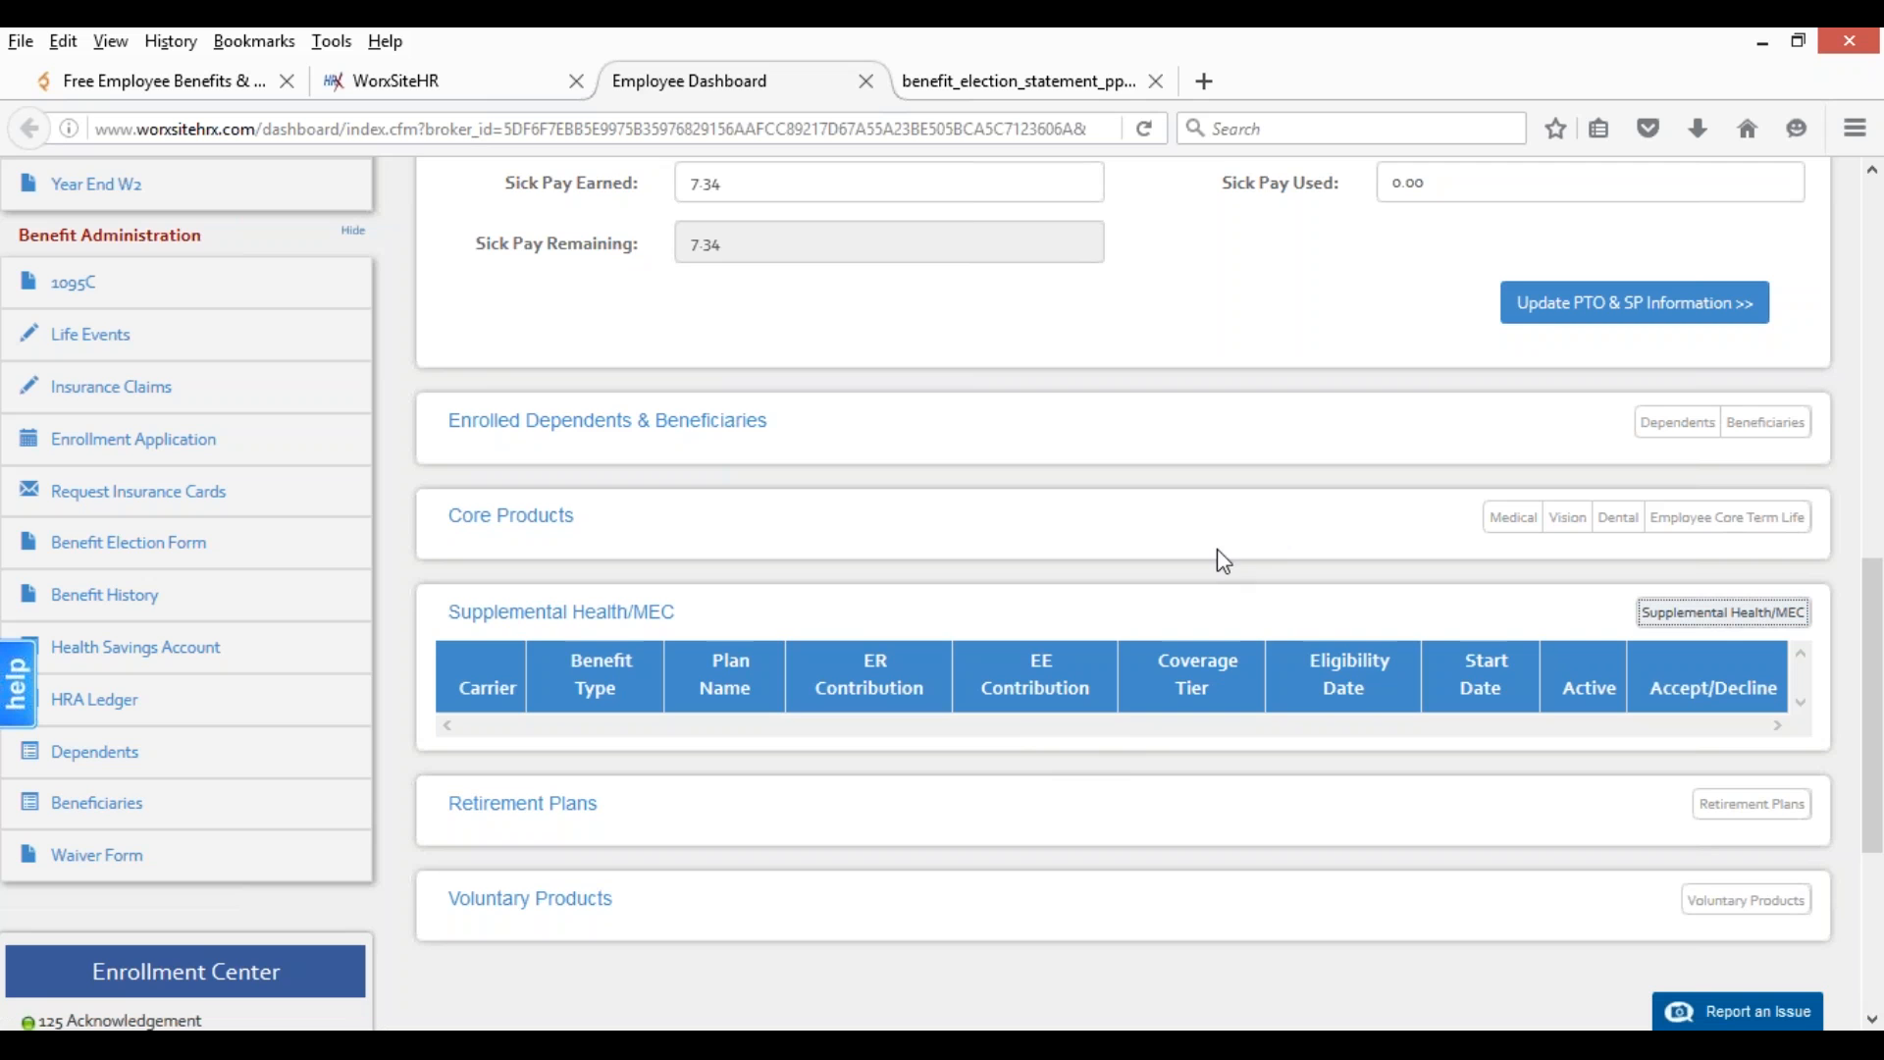
- Open the dependent enrollment page from the employee dashboard and choose Core Benefits as the benefit type
scroll(1217, 551, "up", 2)
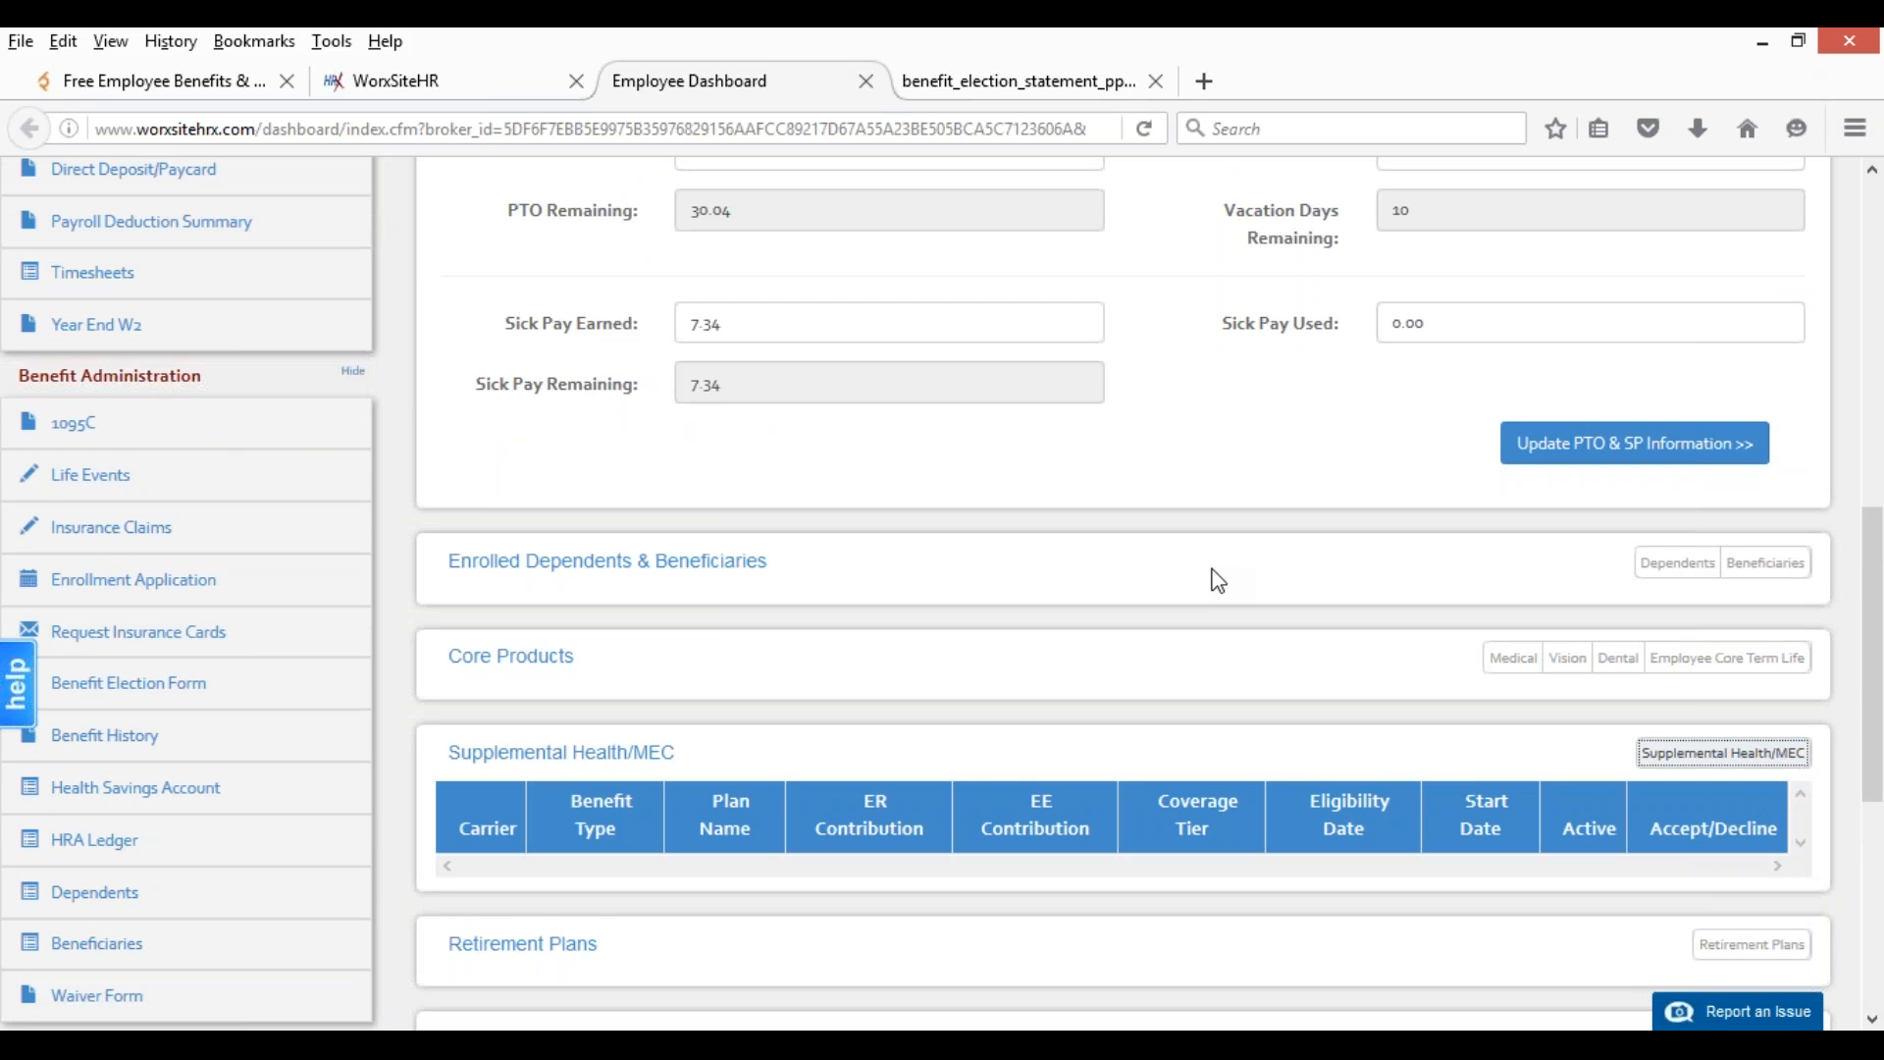
scroll(1215, 565, "down", 4)
scroll(1211, 574, "up", 15)
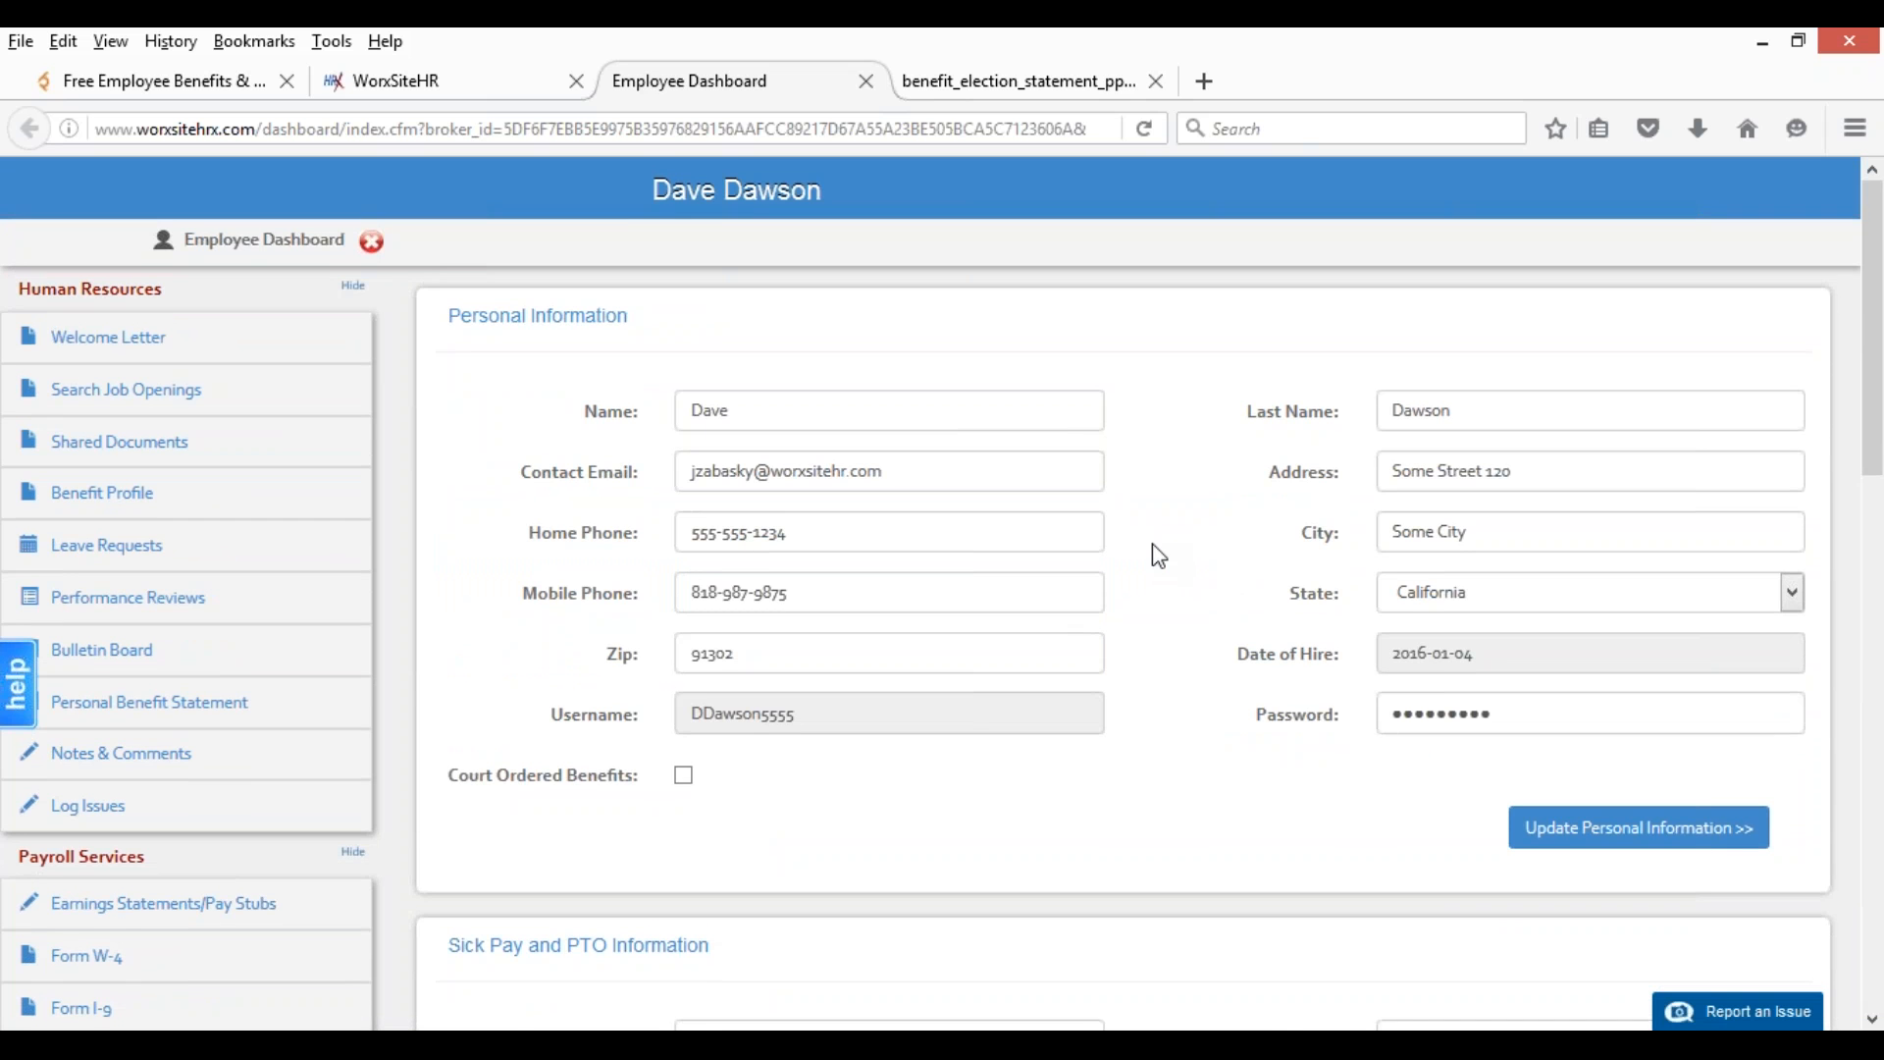
scroll(1159, 555, "down", 4)
scroll(1062, 530, "down", 4)
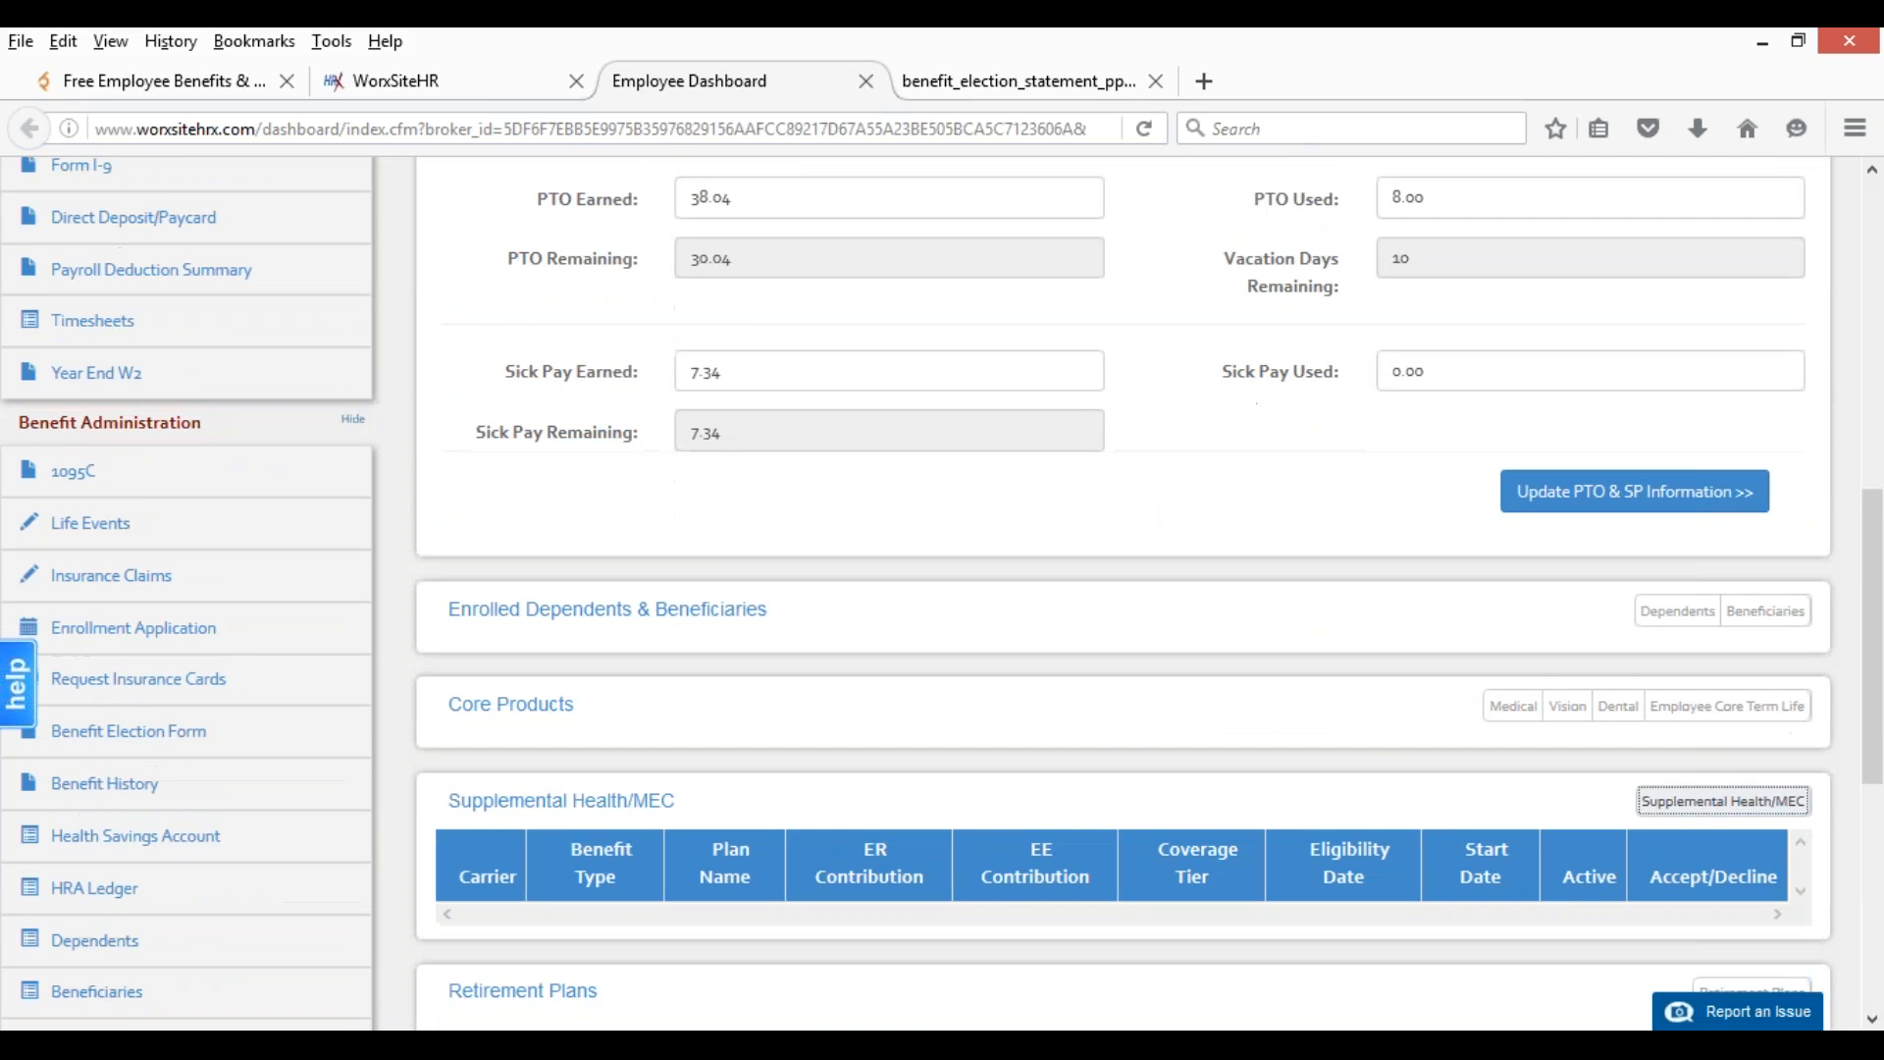
scroll(1062, 530, "down", 1)
scroll(1062, 530, "down", 2)
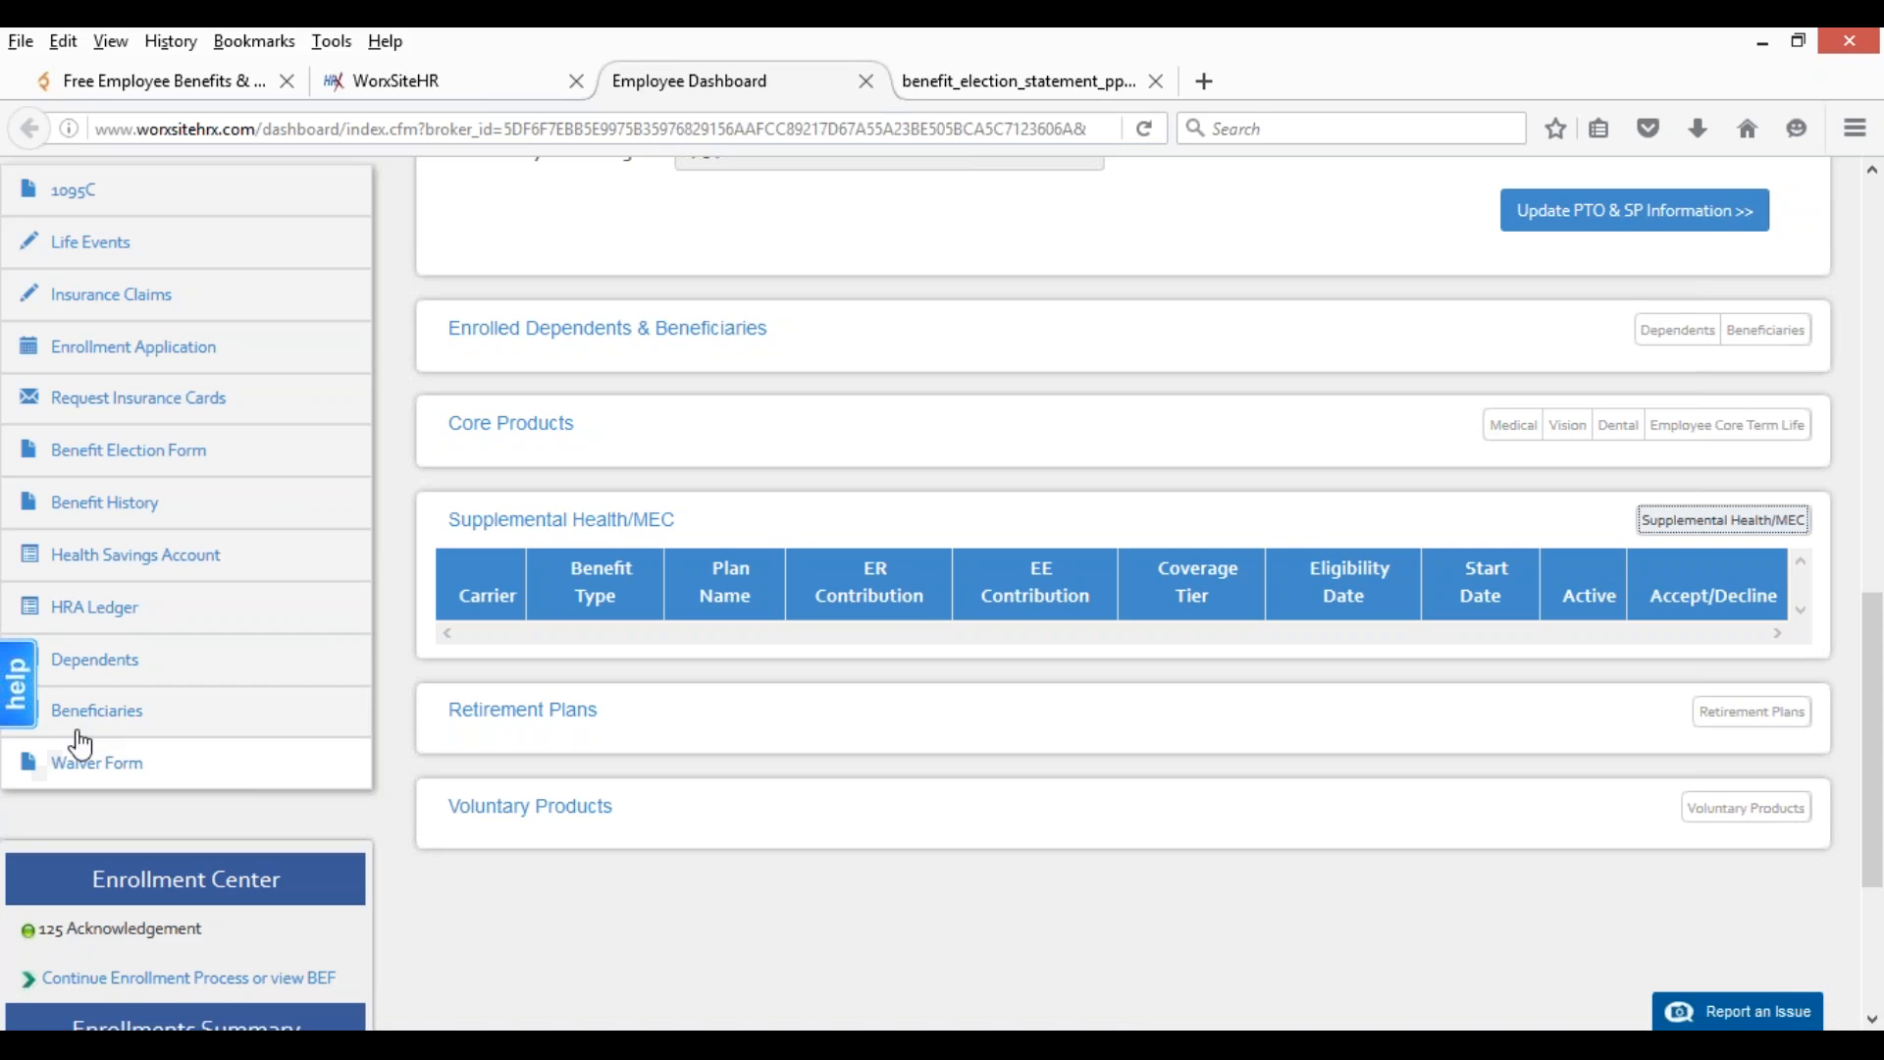
left_click(95, 665)
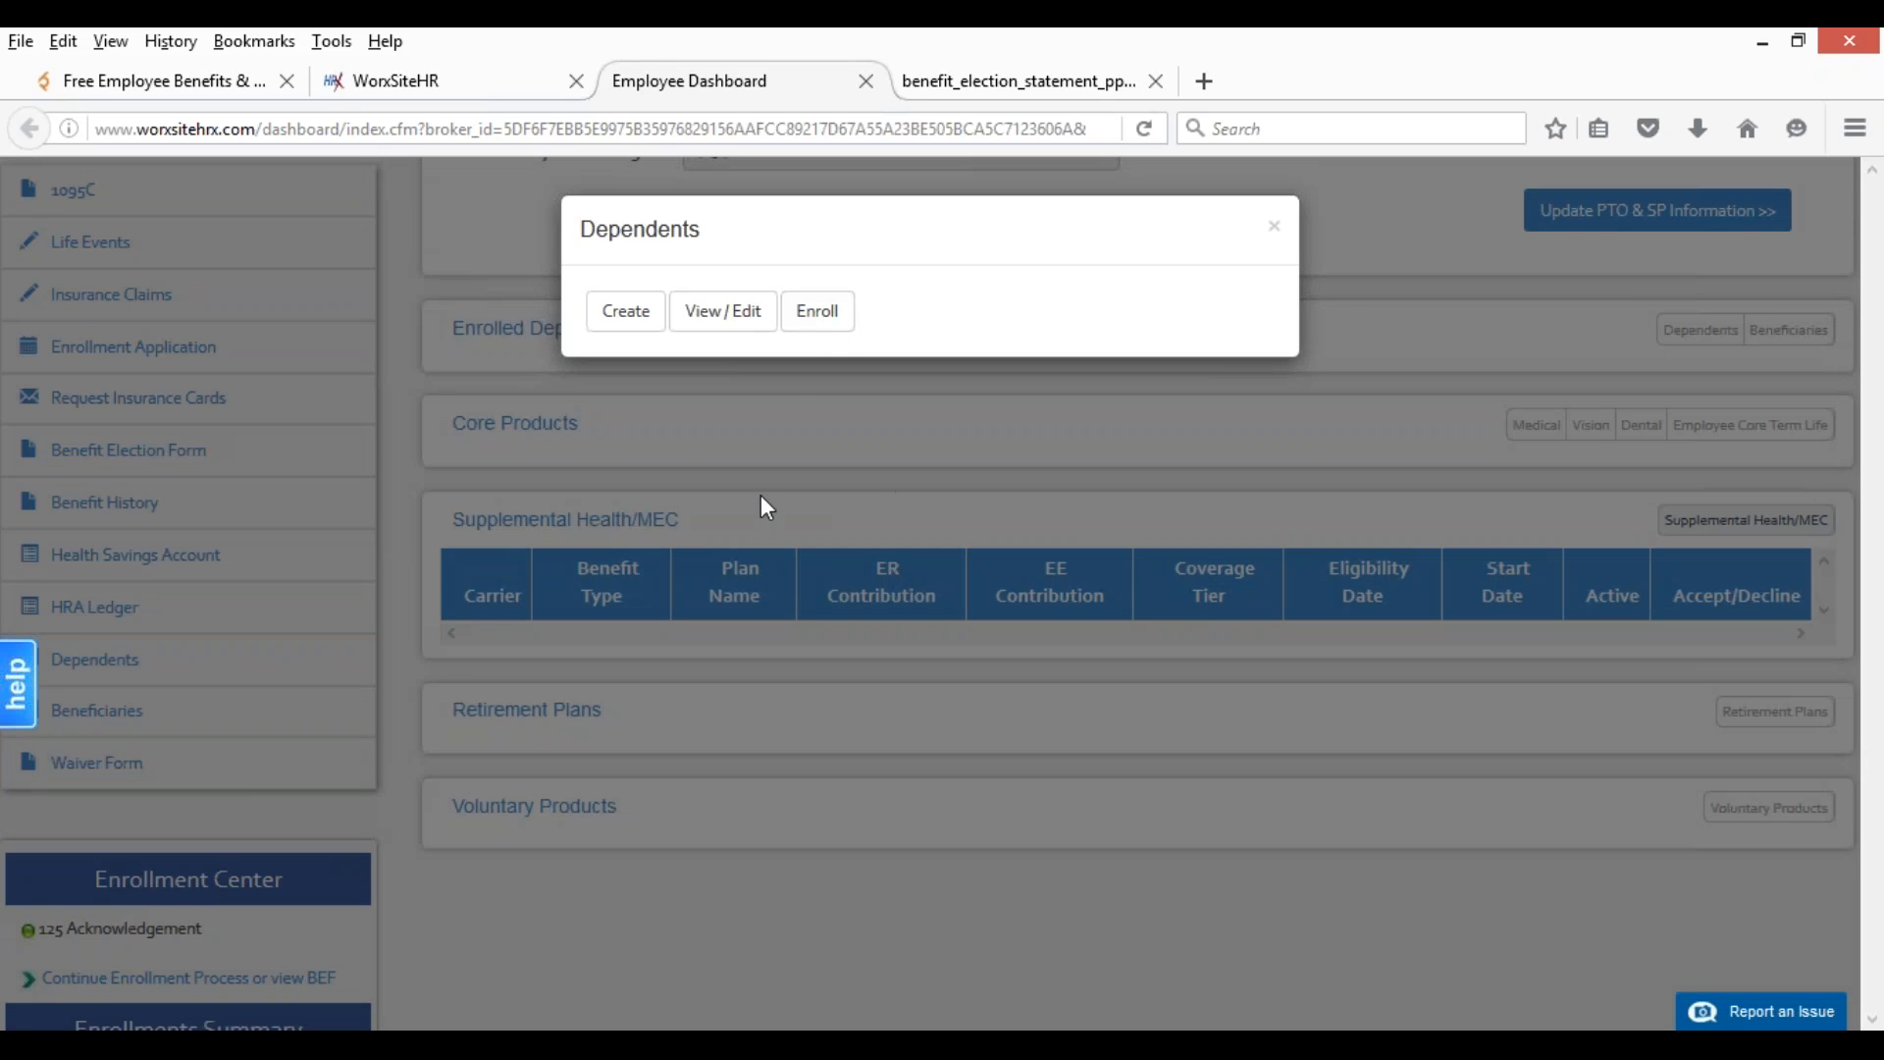
left_click(823, 322)
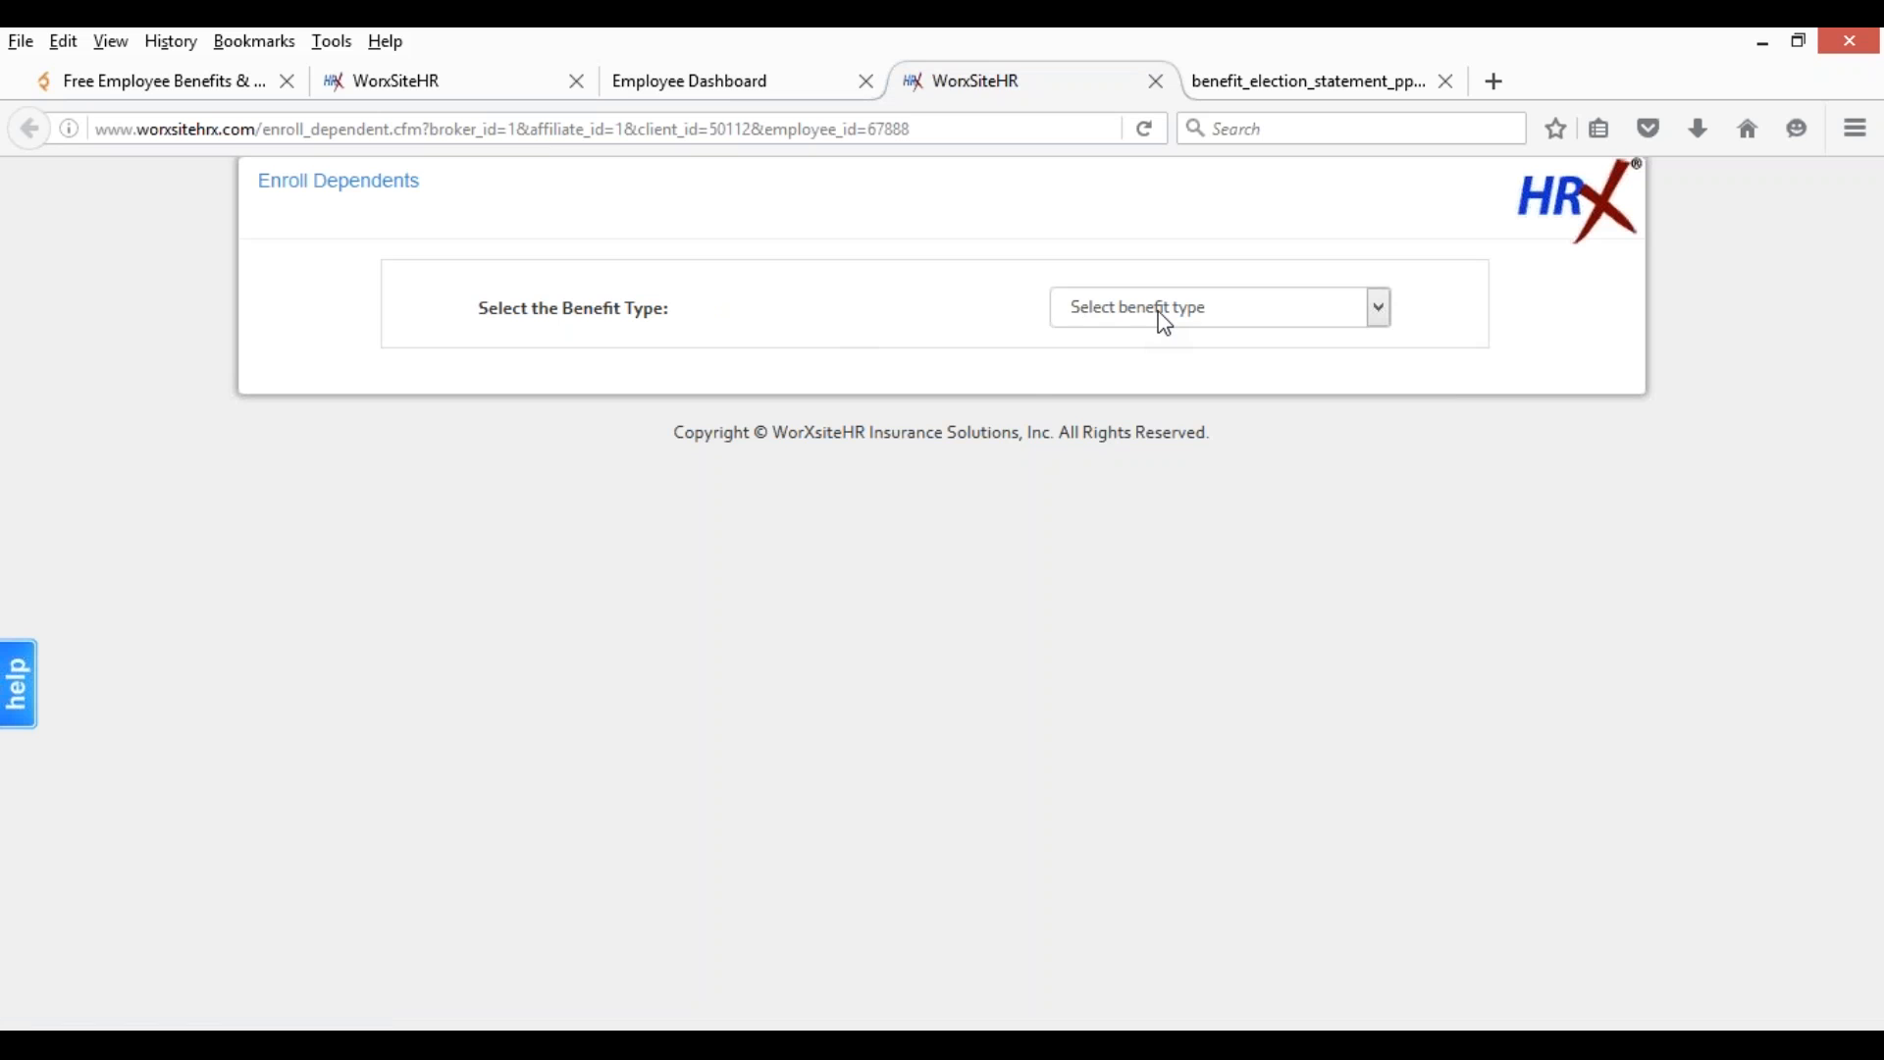
left_click(1166, 324)
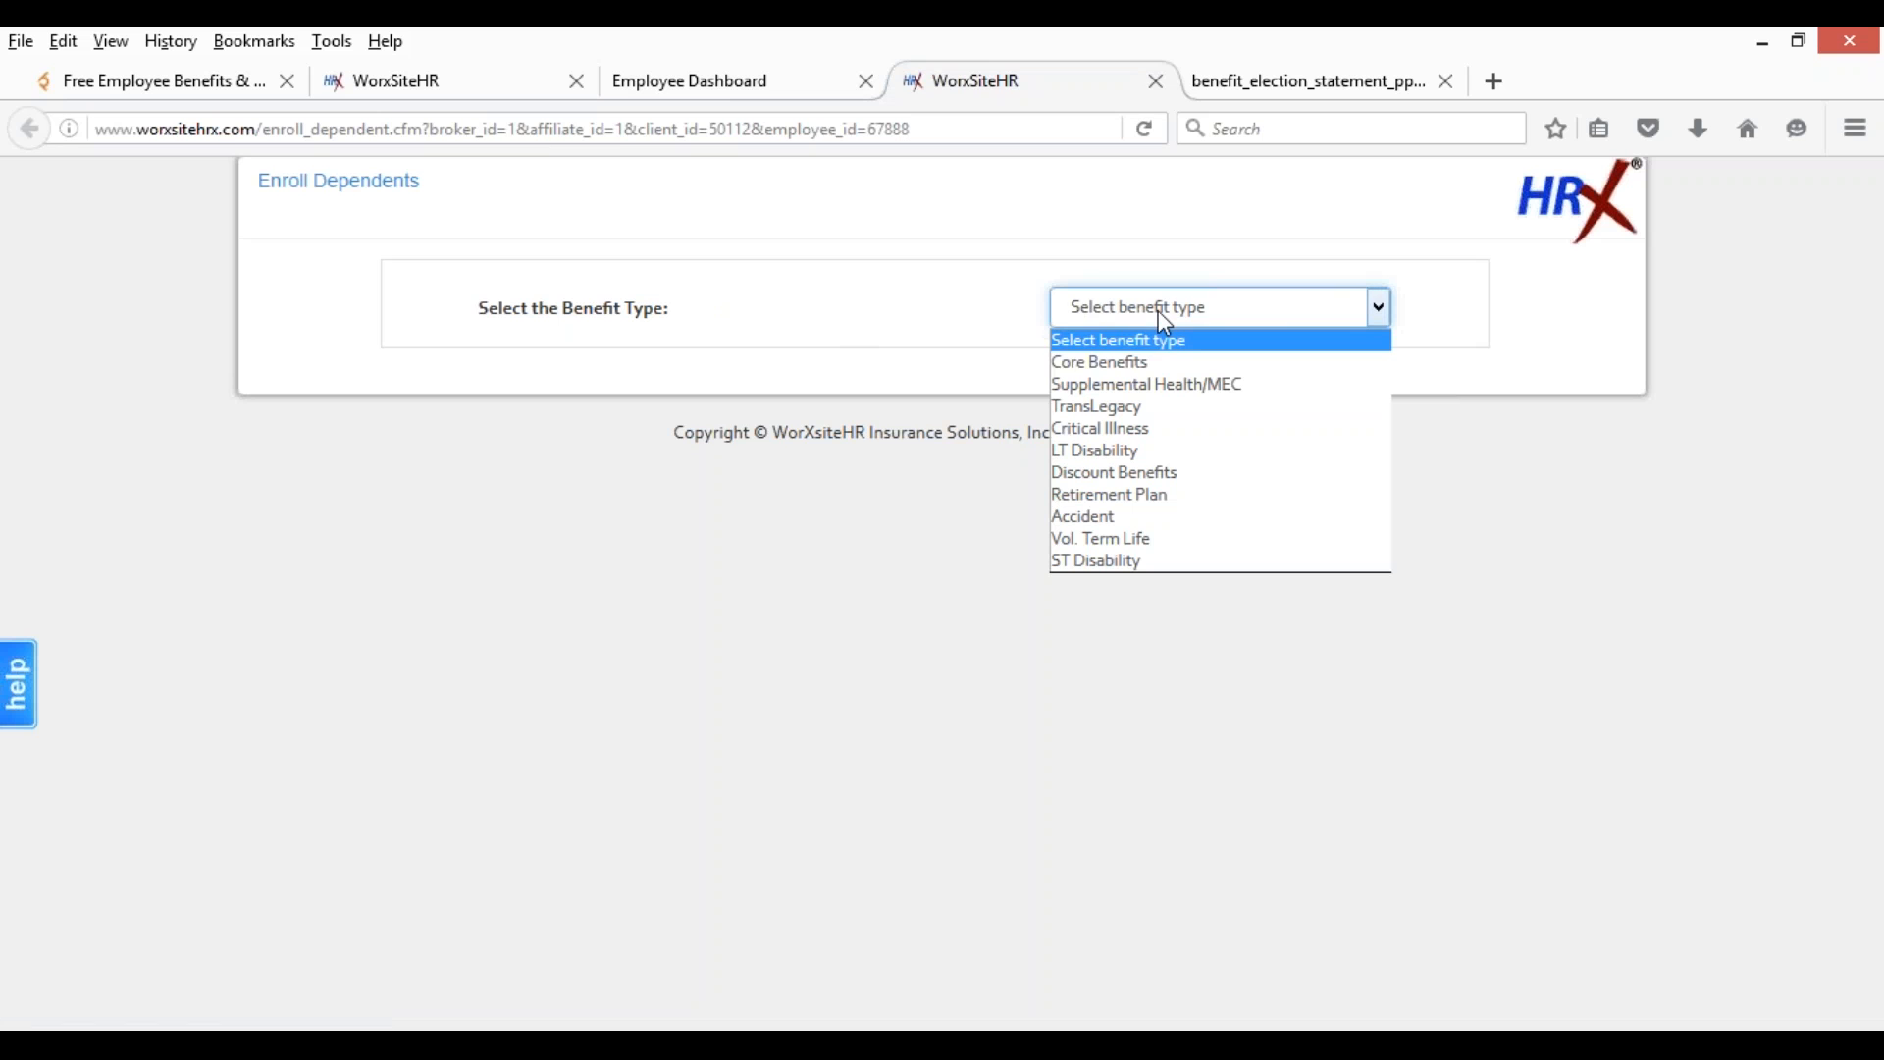
left_click(1132, 369)
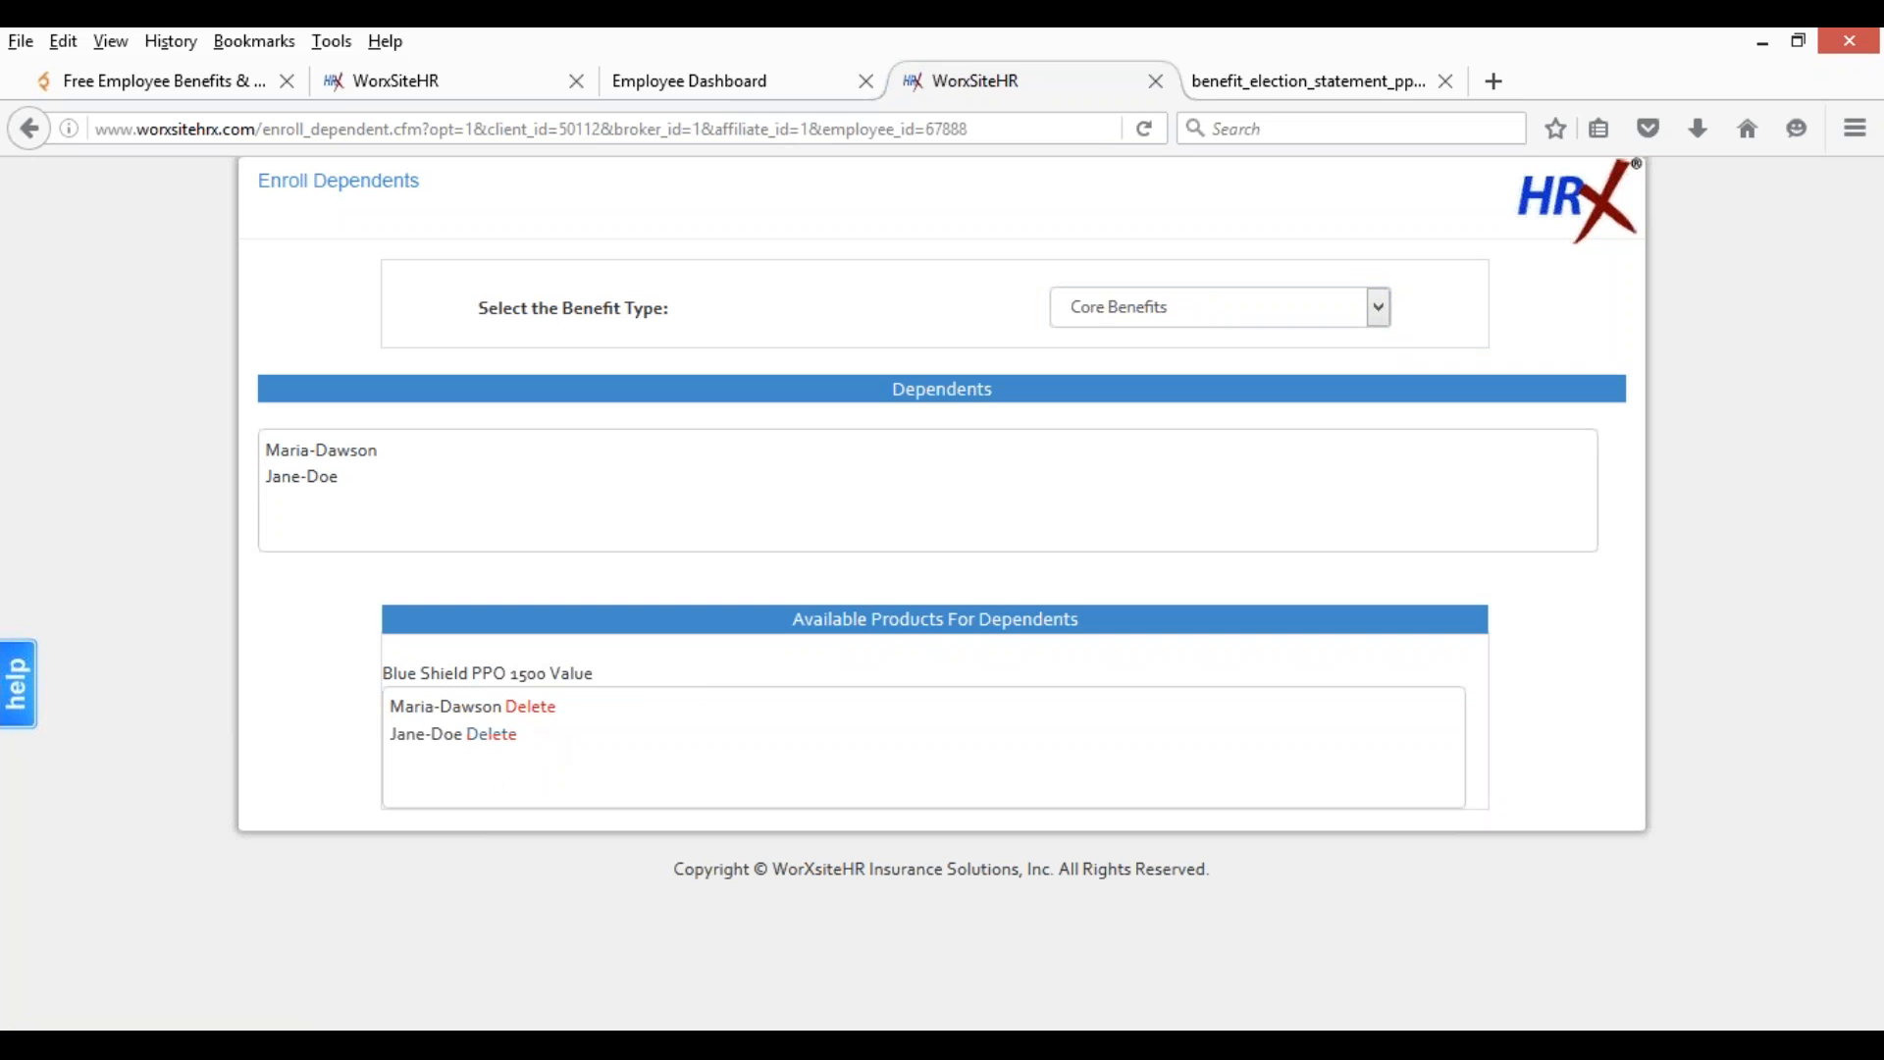
- Remove both dependents from the Blue Shield PPO 1500 Value plan, acknowledging each alert
left_click(504, 737)
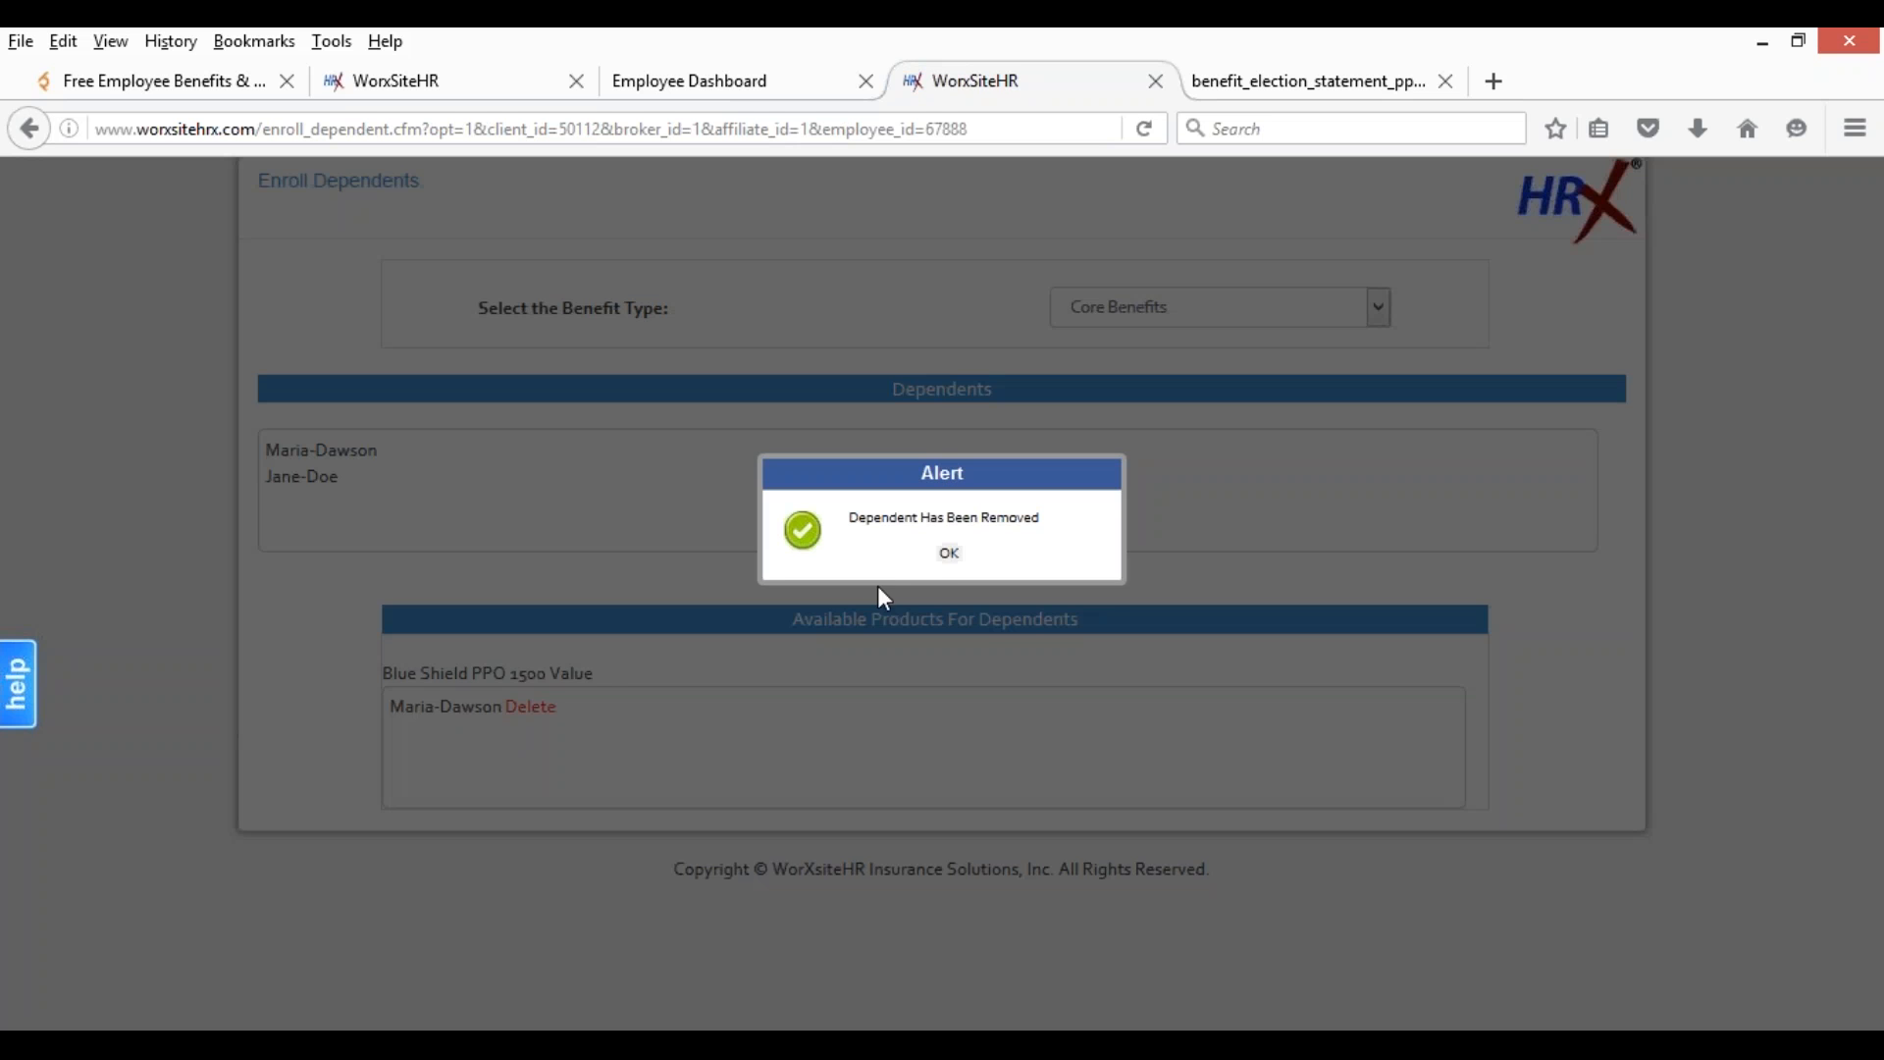
left_click(948, 551)
left_click(538, 716)
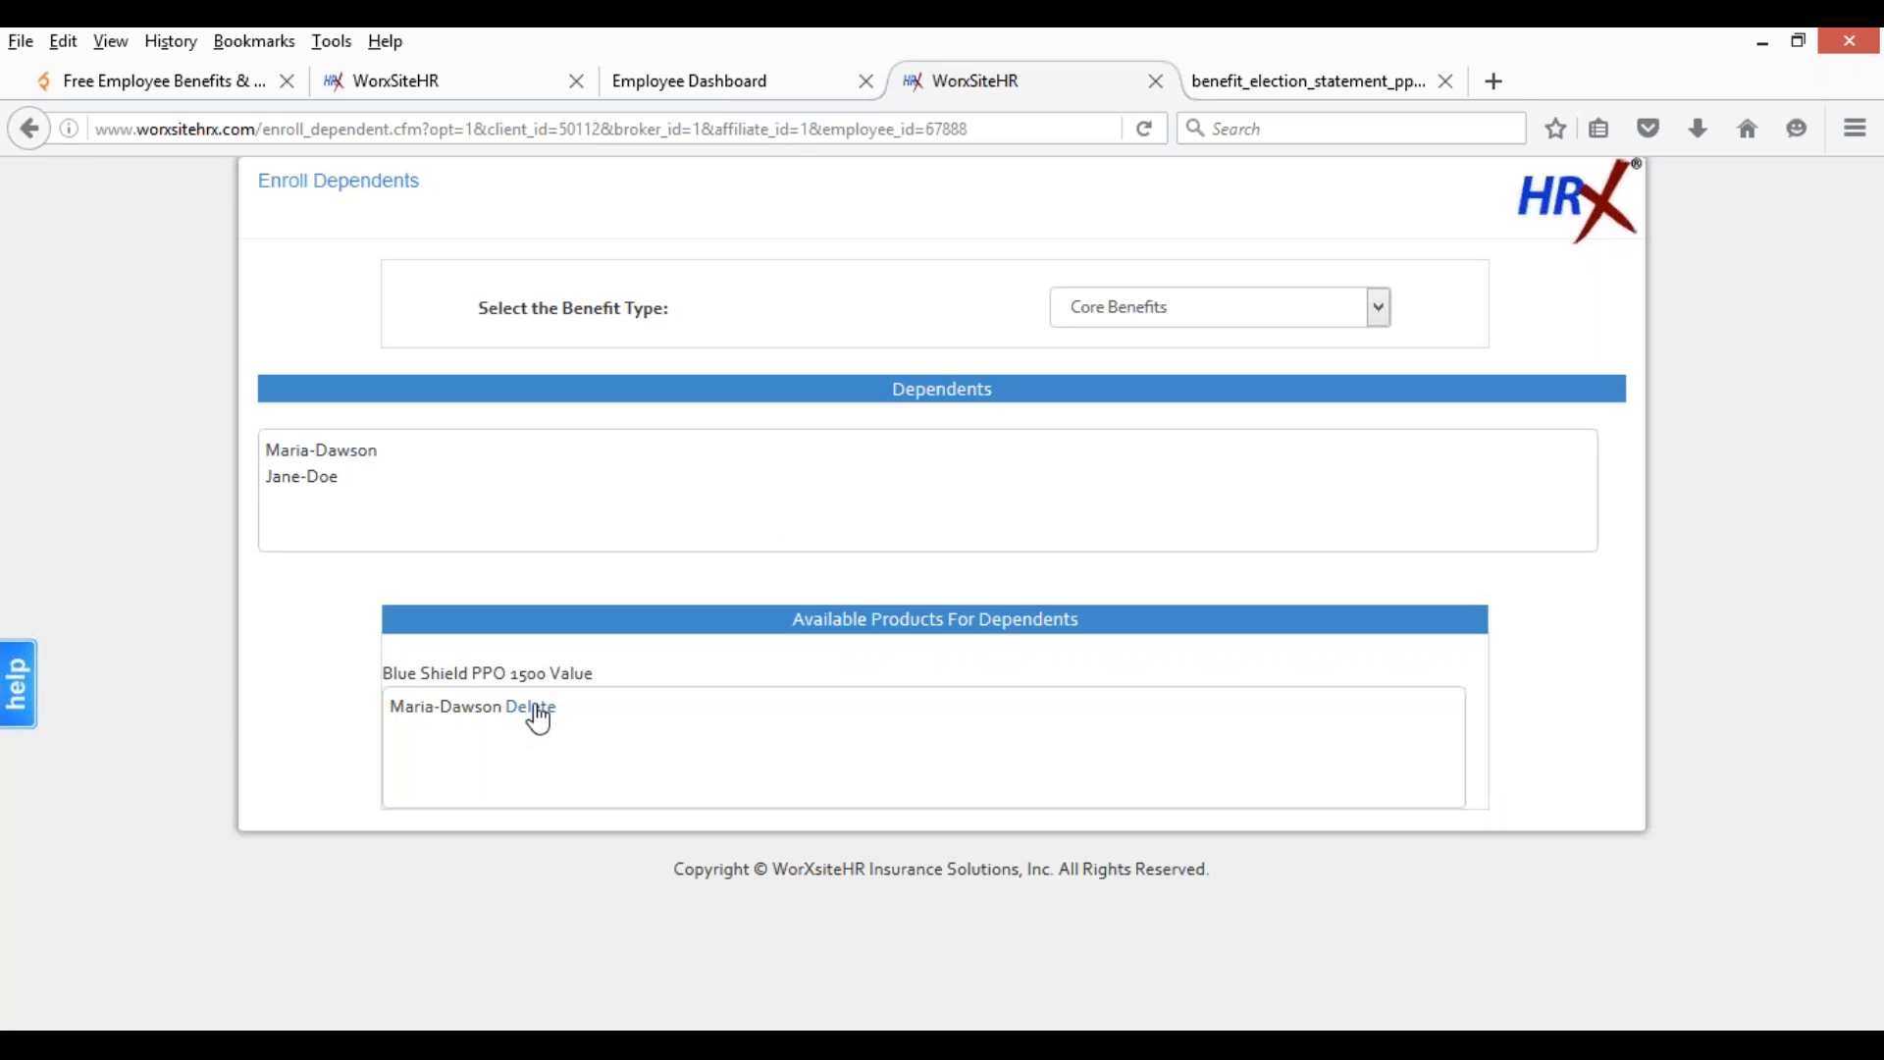
left_click(949, 556)
- Assign the first listed dependent to the Blue Shield PPO 1500 Value plan and acknowledge the alert
left_click_drag(348, 451, 550, 734)
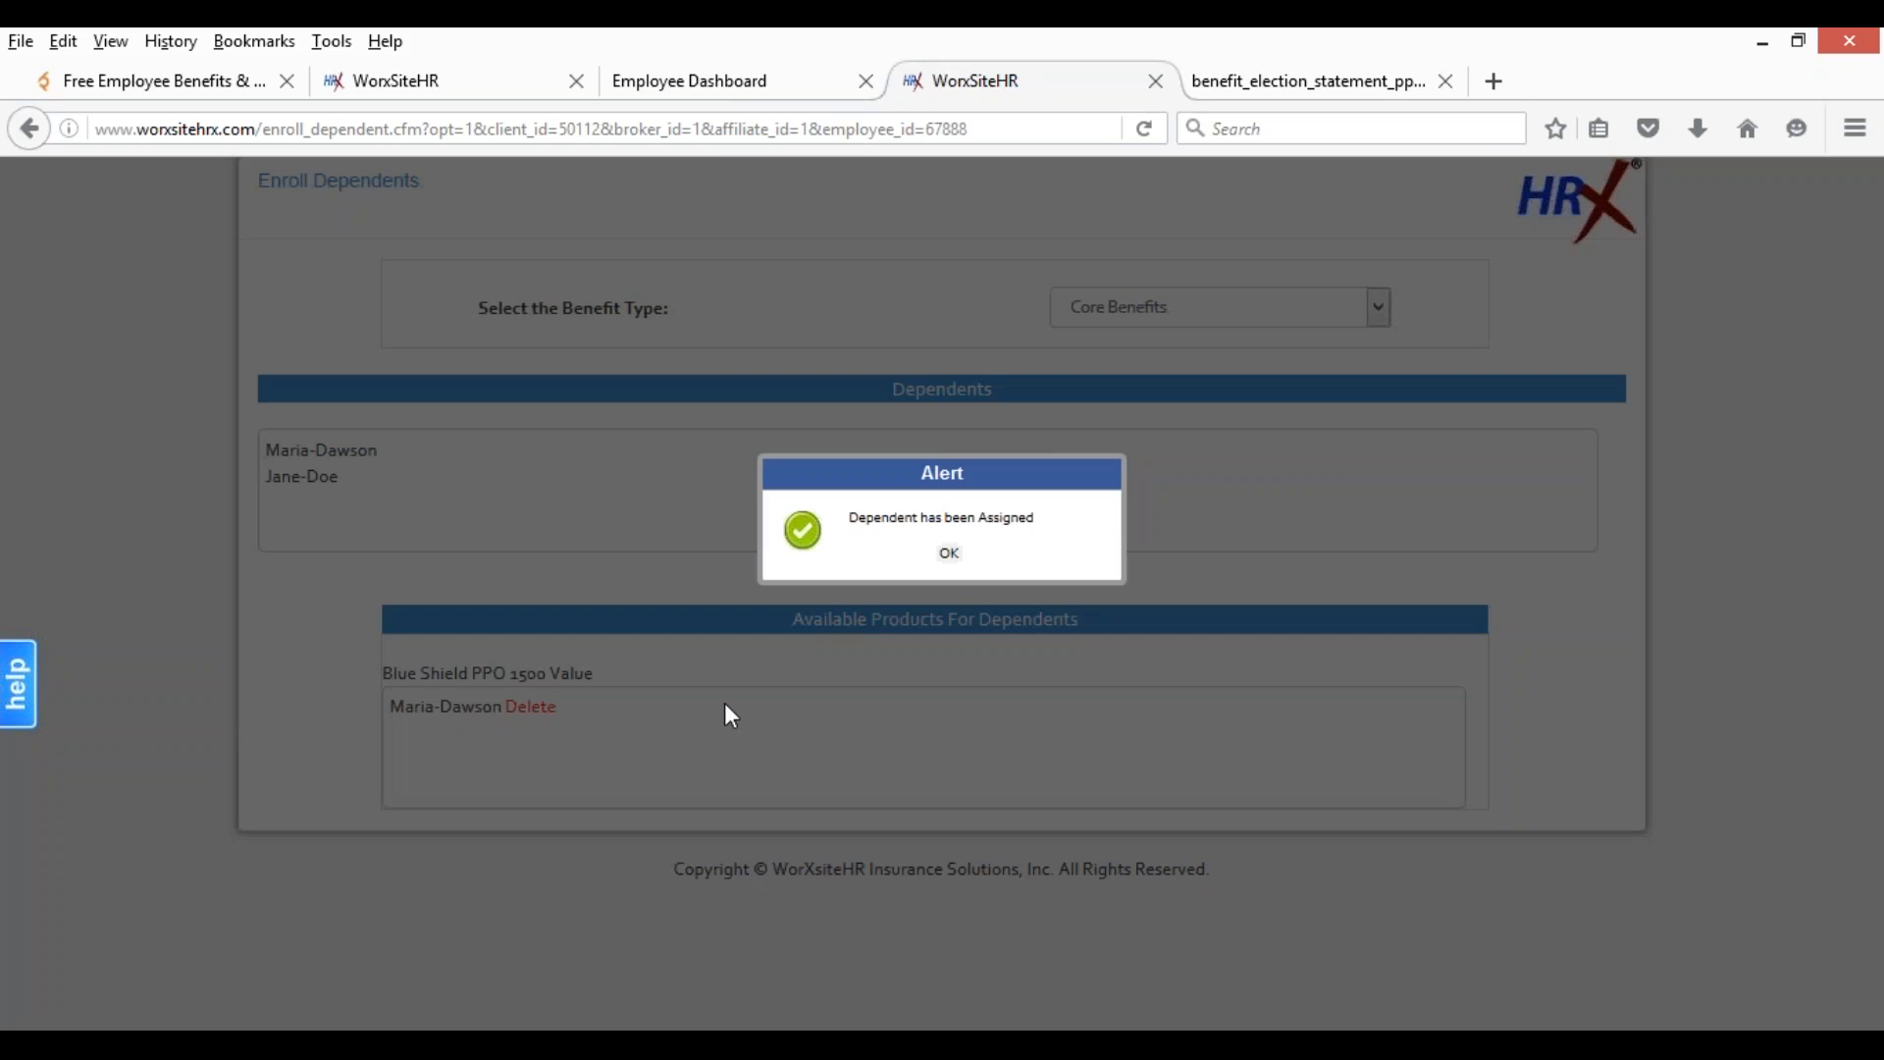
left_click(950, 556)
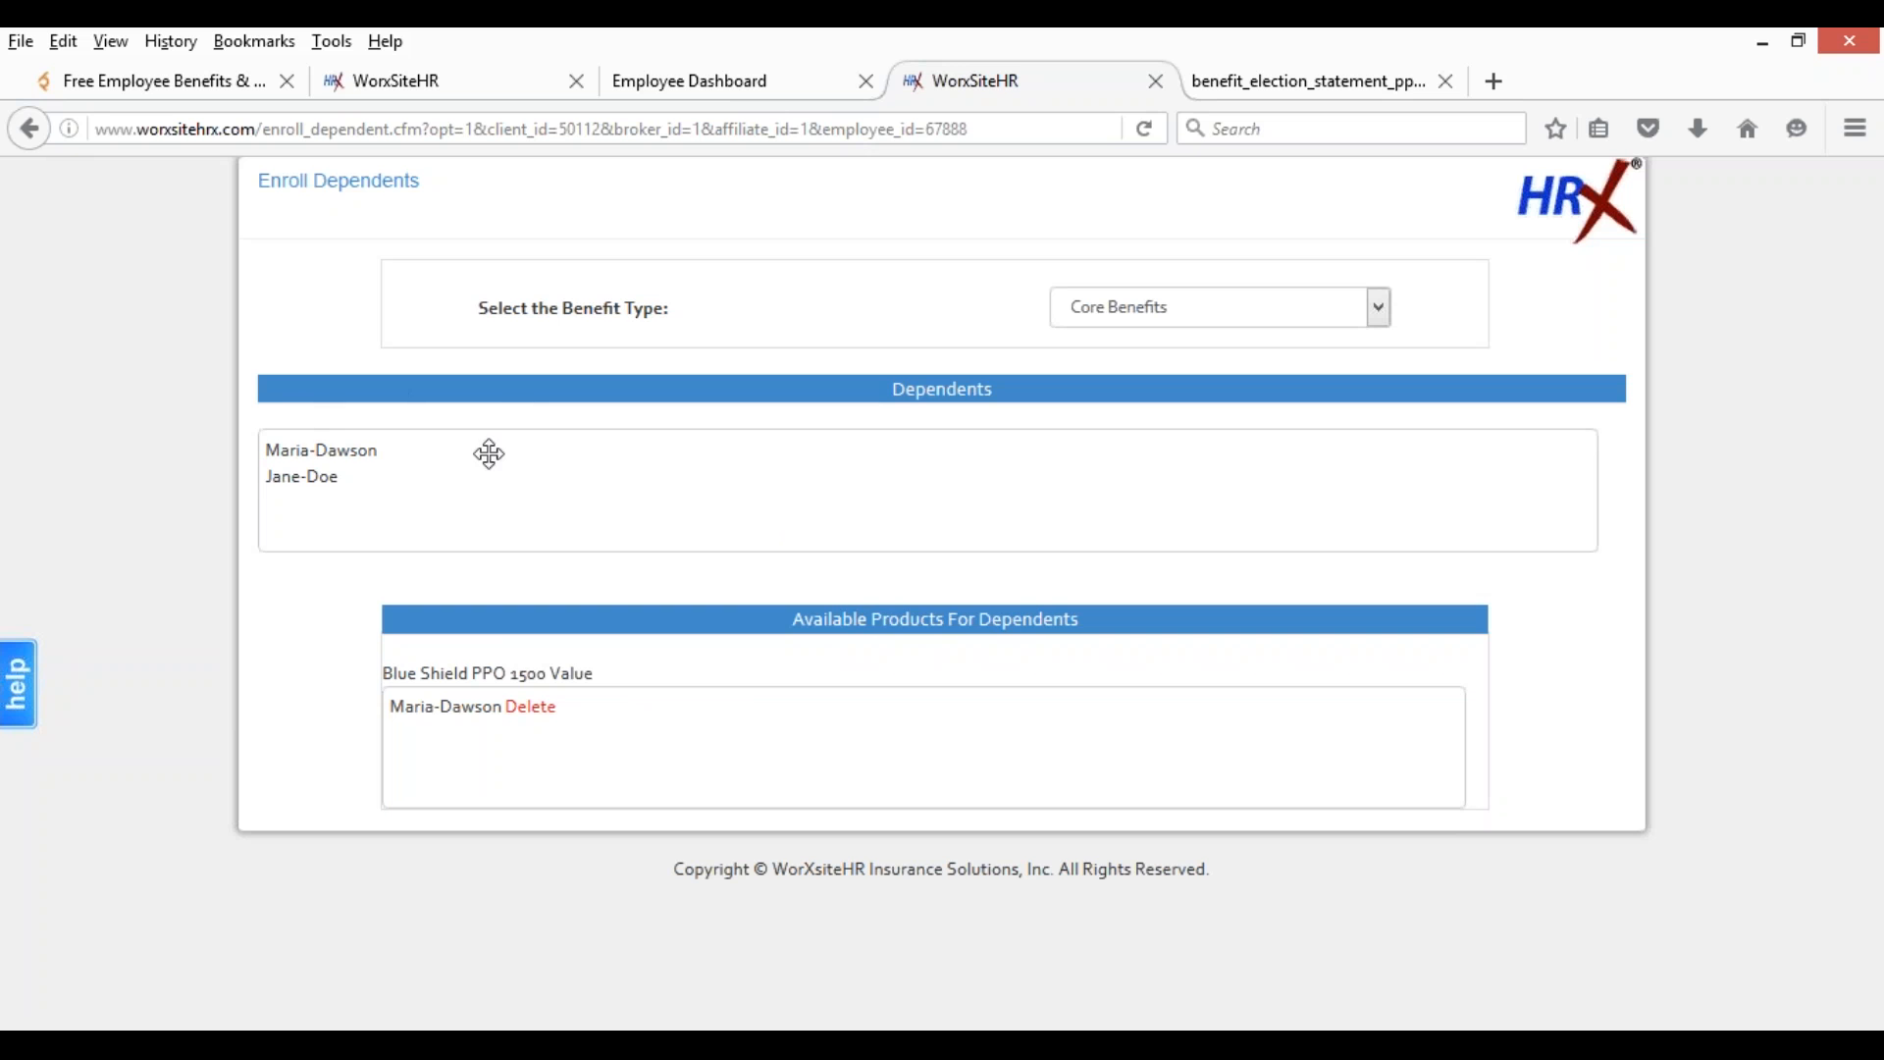
- Remove the first listed dependent from the Blue Shield PPO 1500 Value plan and reassign that dependent, acknowledging both alerts
left_click(530, 709)
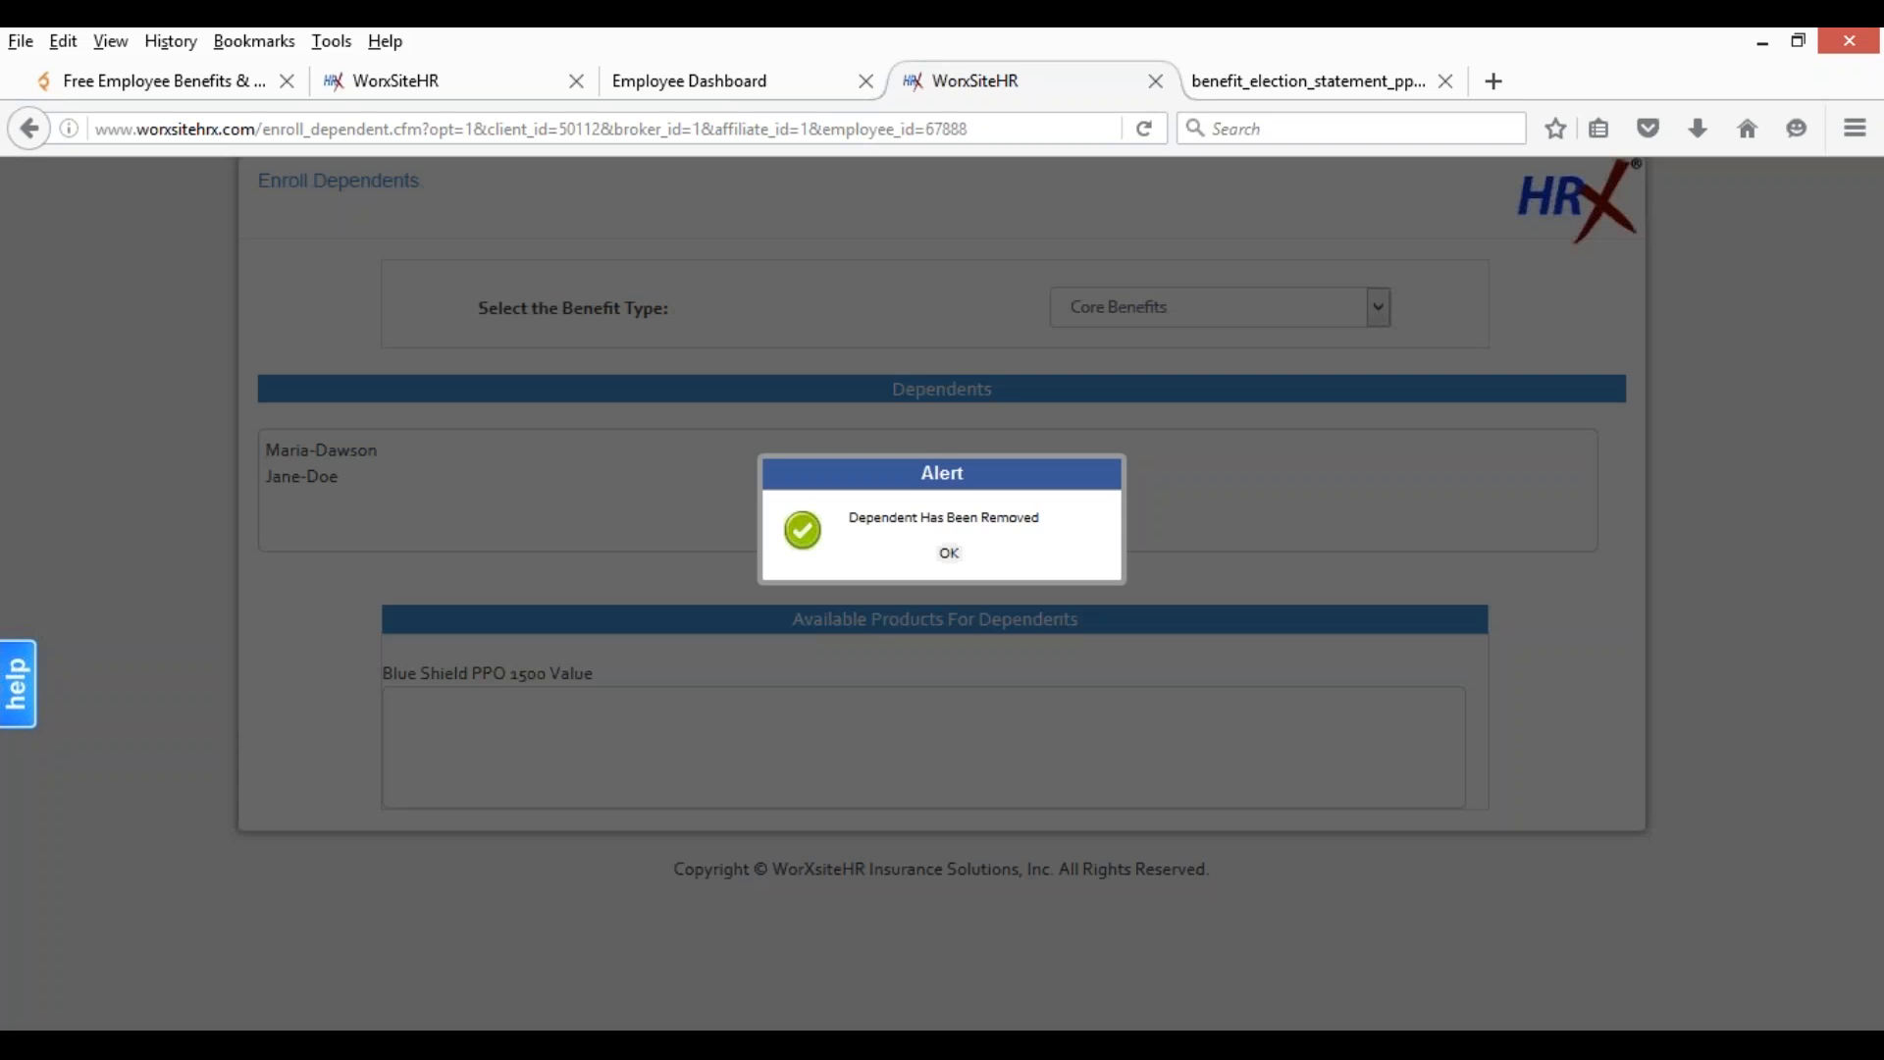
left_click(948, 554)
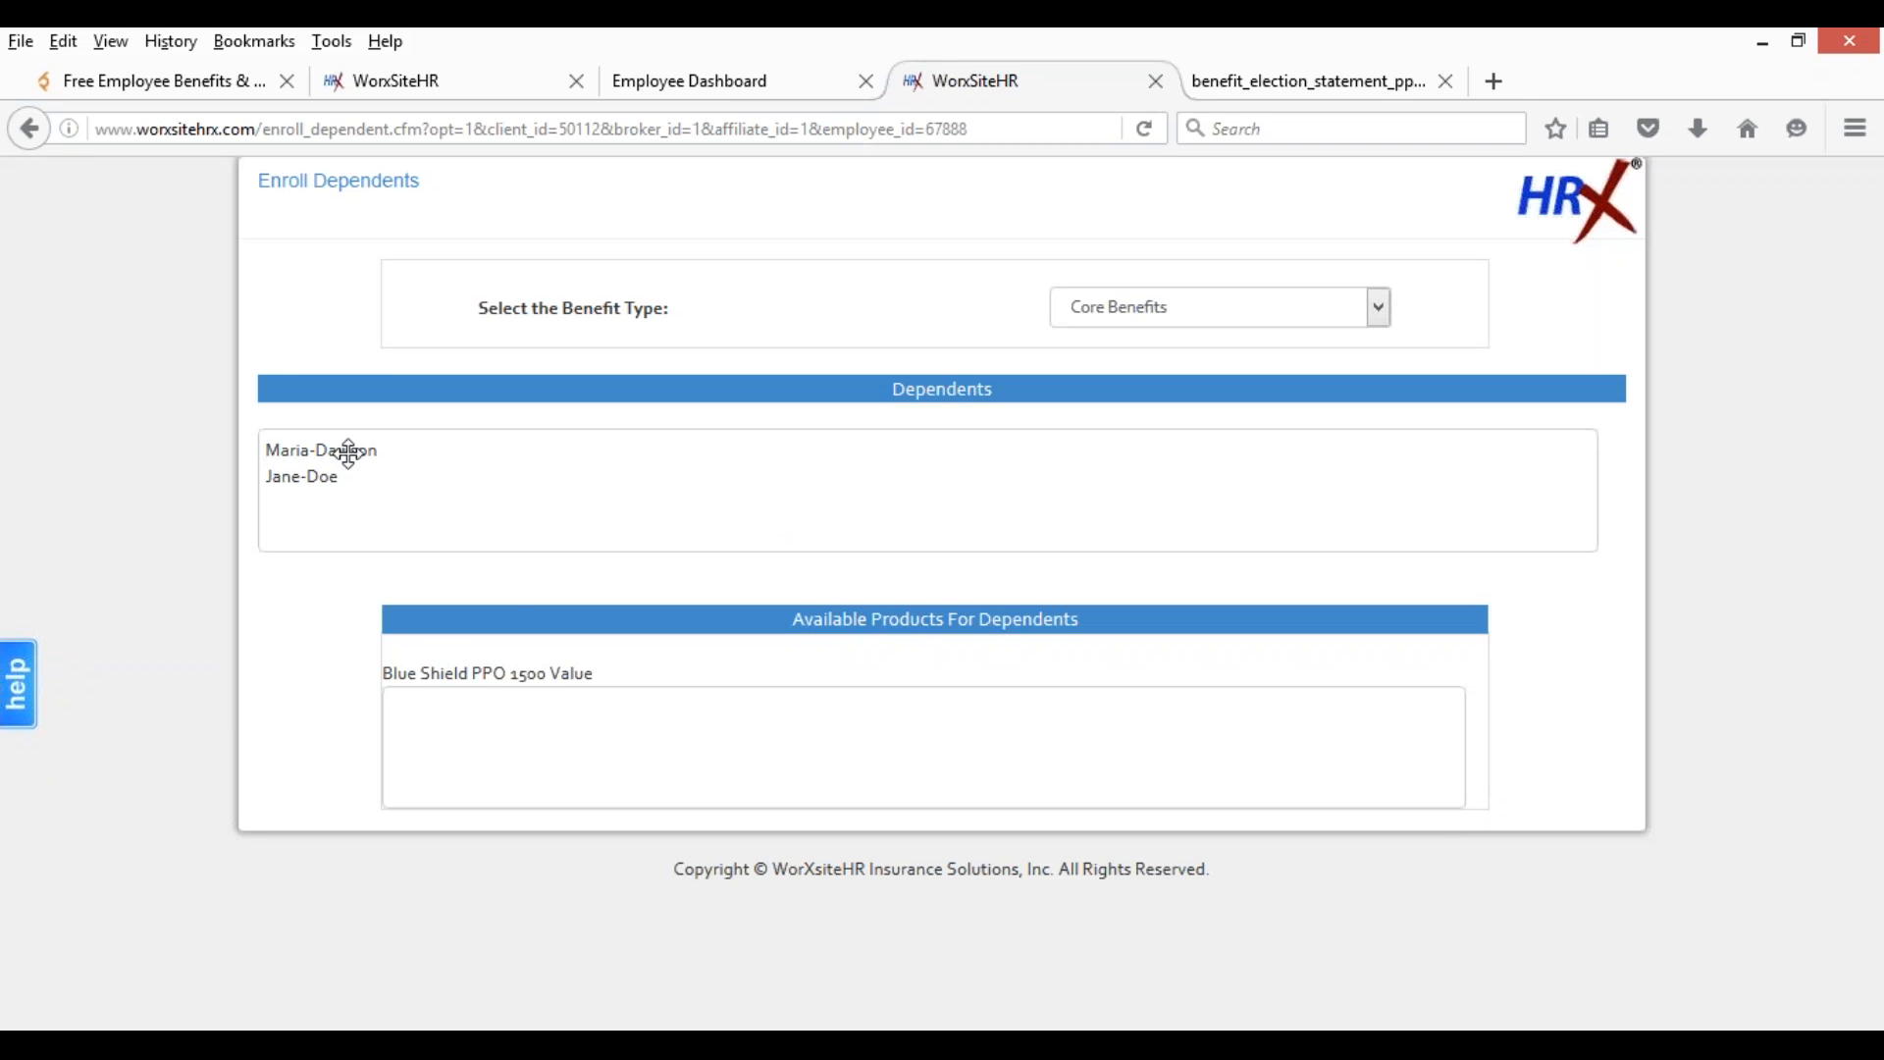
left_click_drag(345, 451, 505, 738)
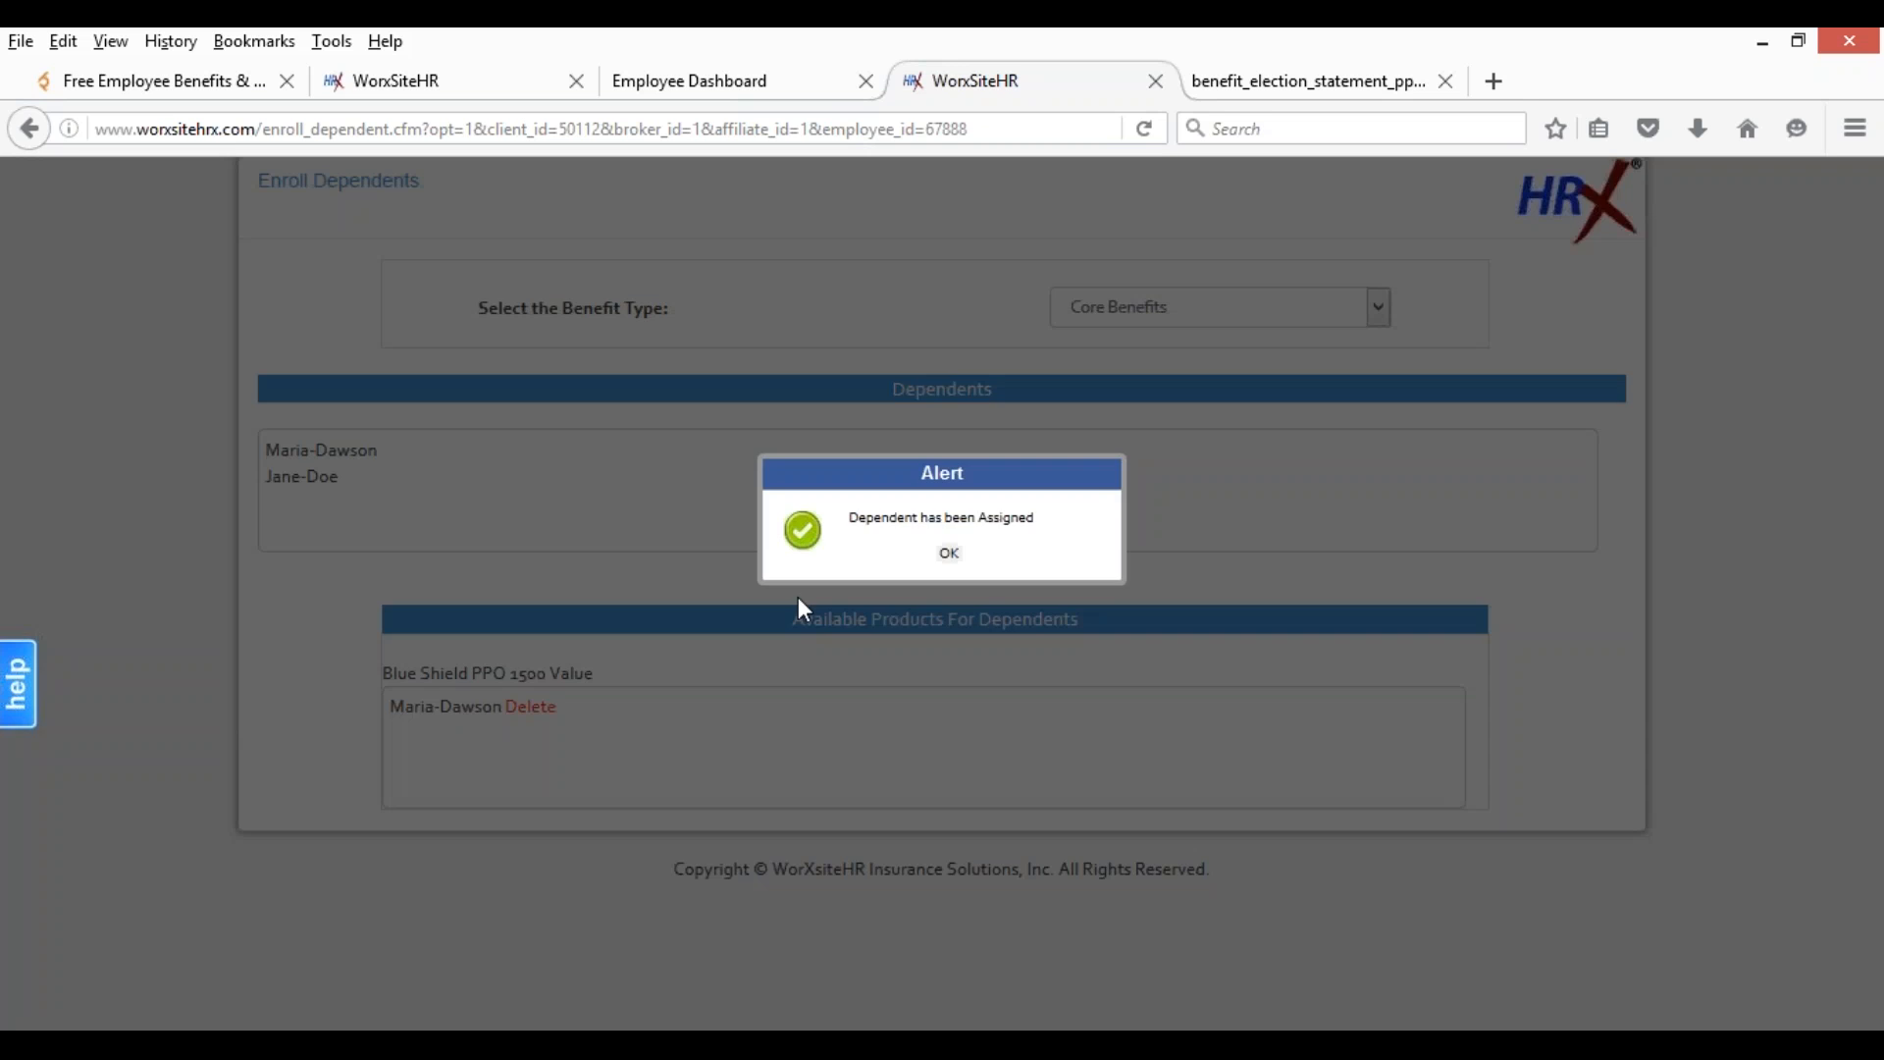
left_click(950, 556)
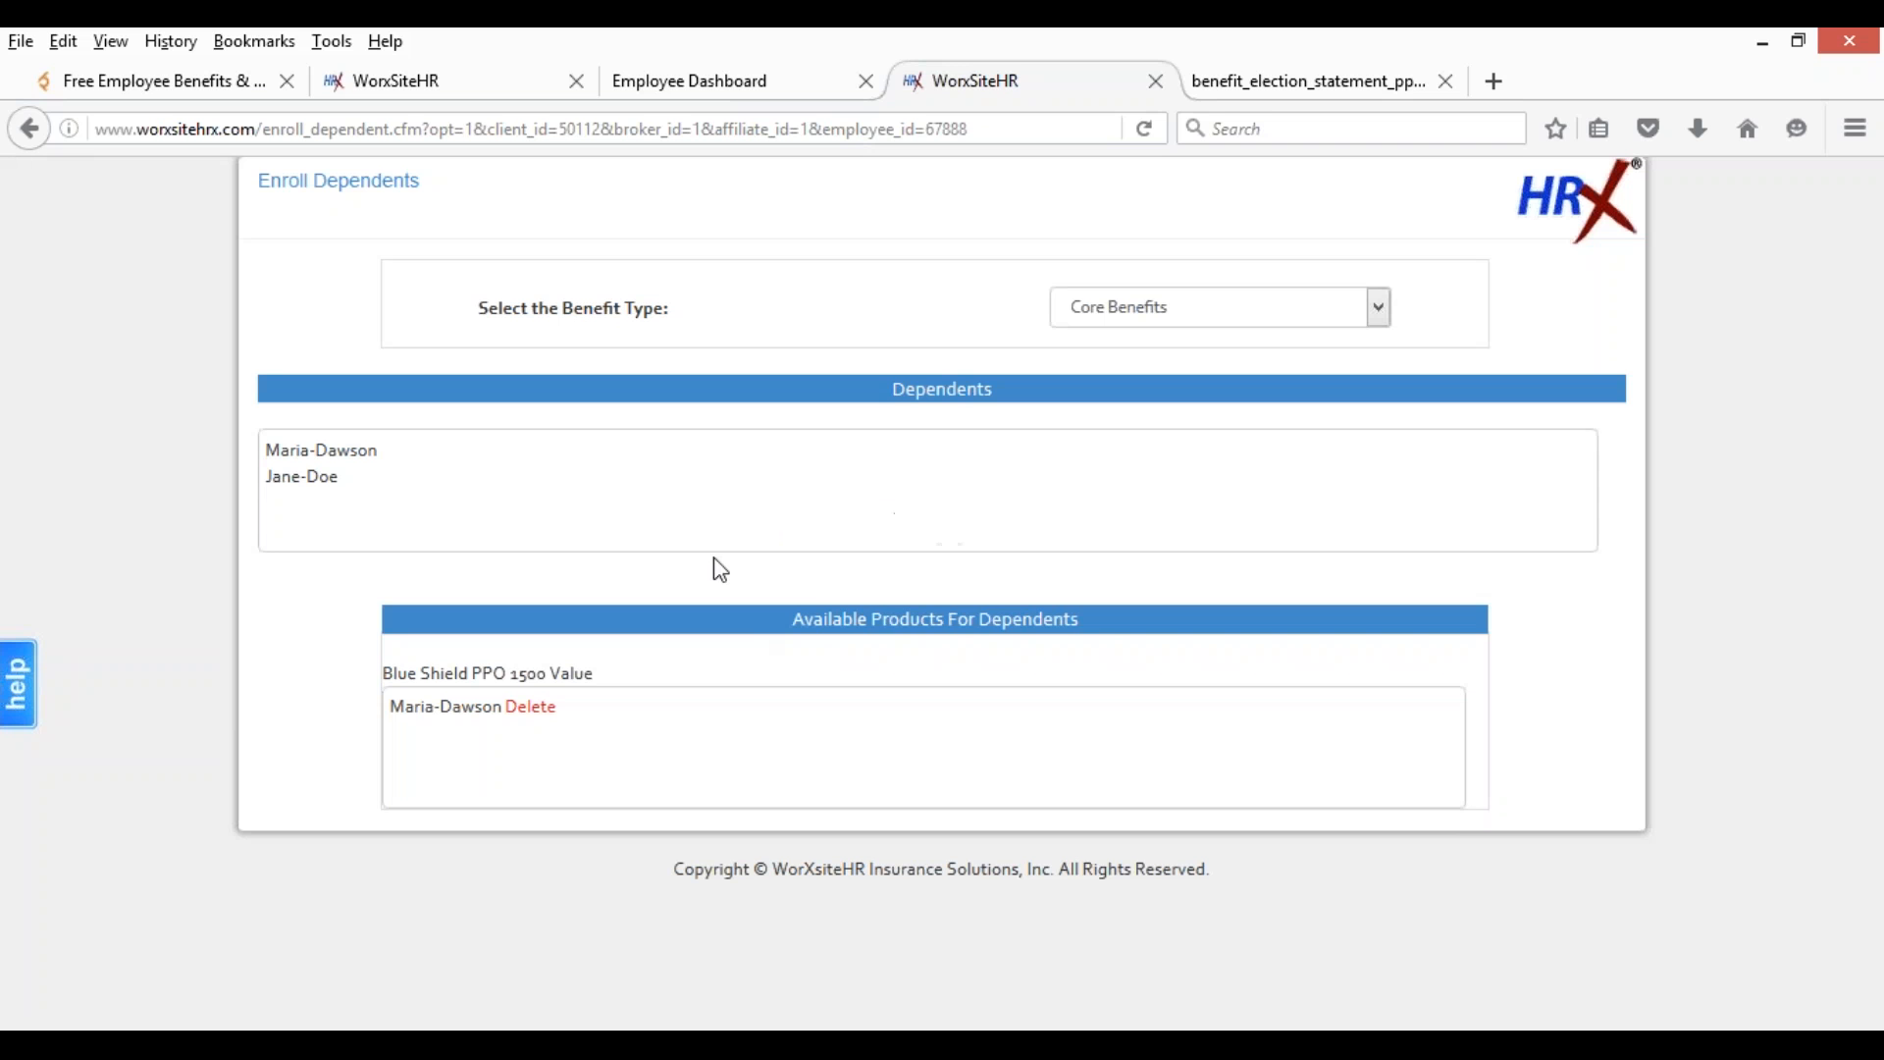
- Switch the benefit type to Discount Benefits and remove both dependents from ABC Discount Benefits, acknowledging each alert
left_click(1378, 309)
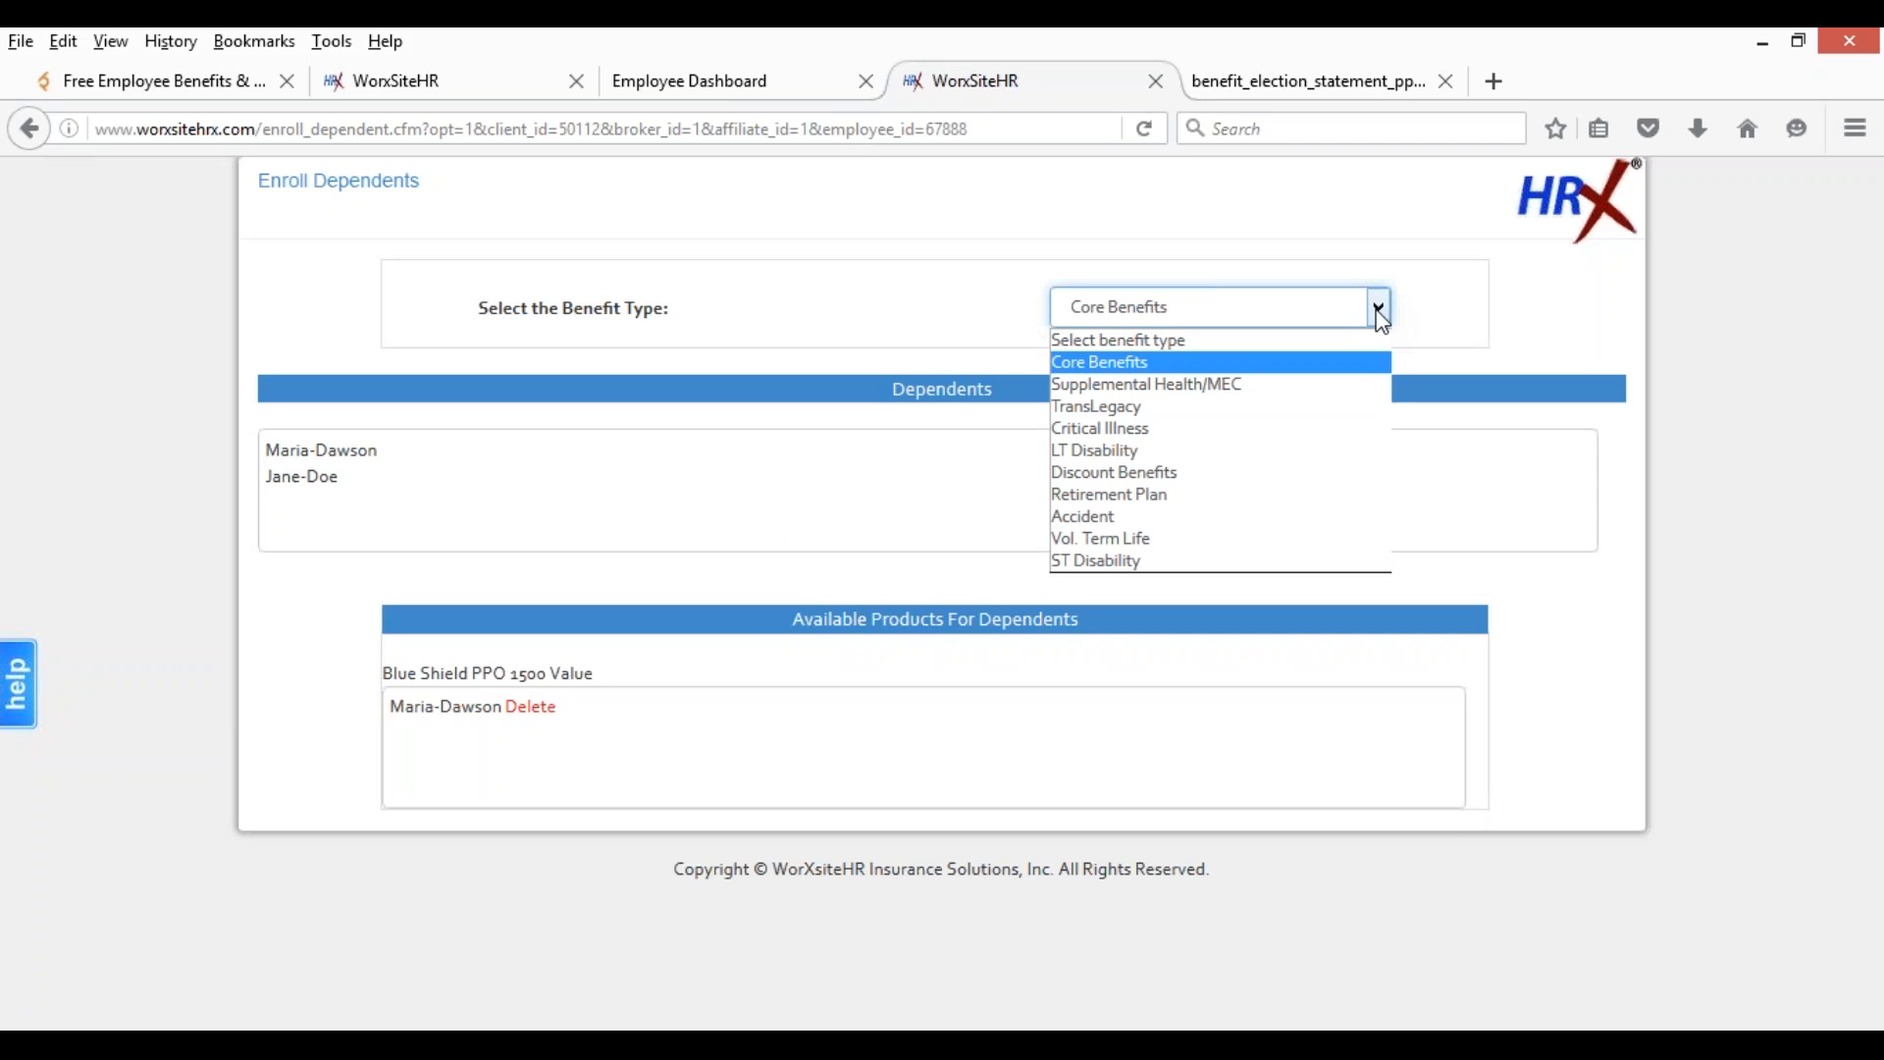
left_click(1163, 473)
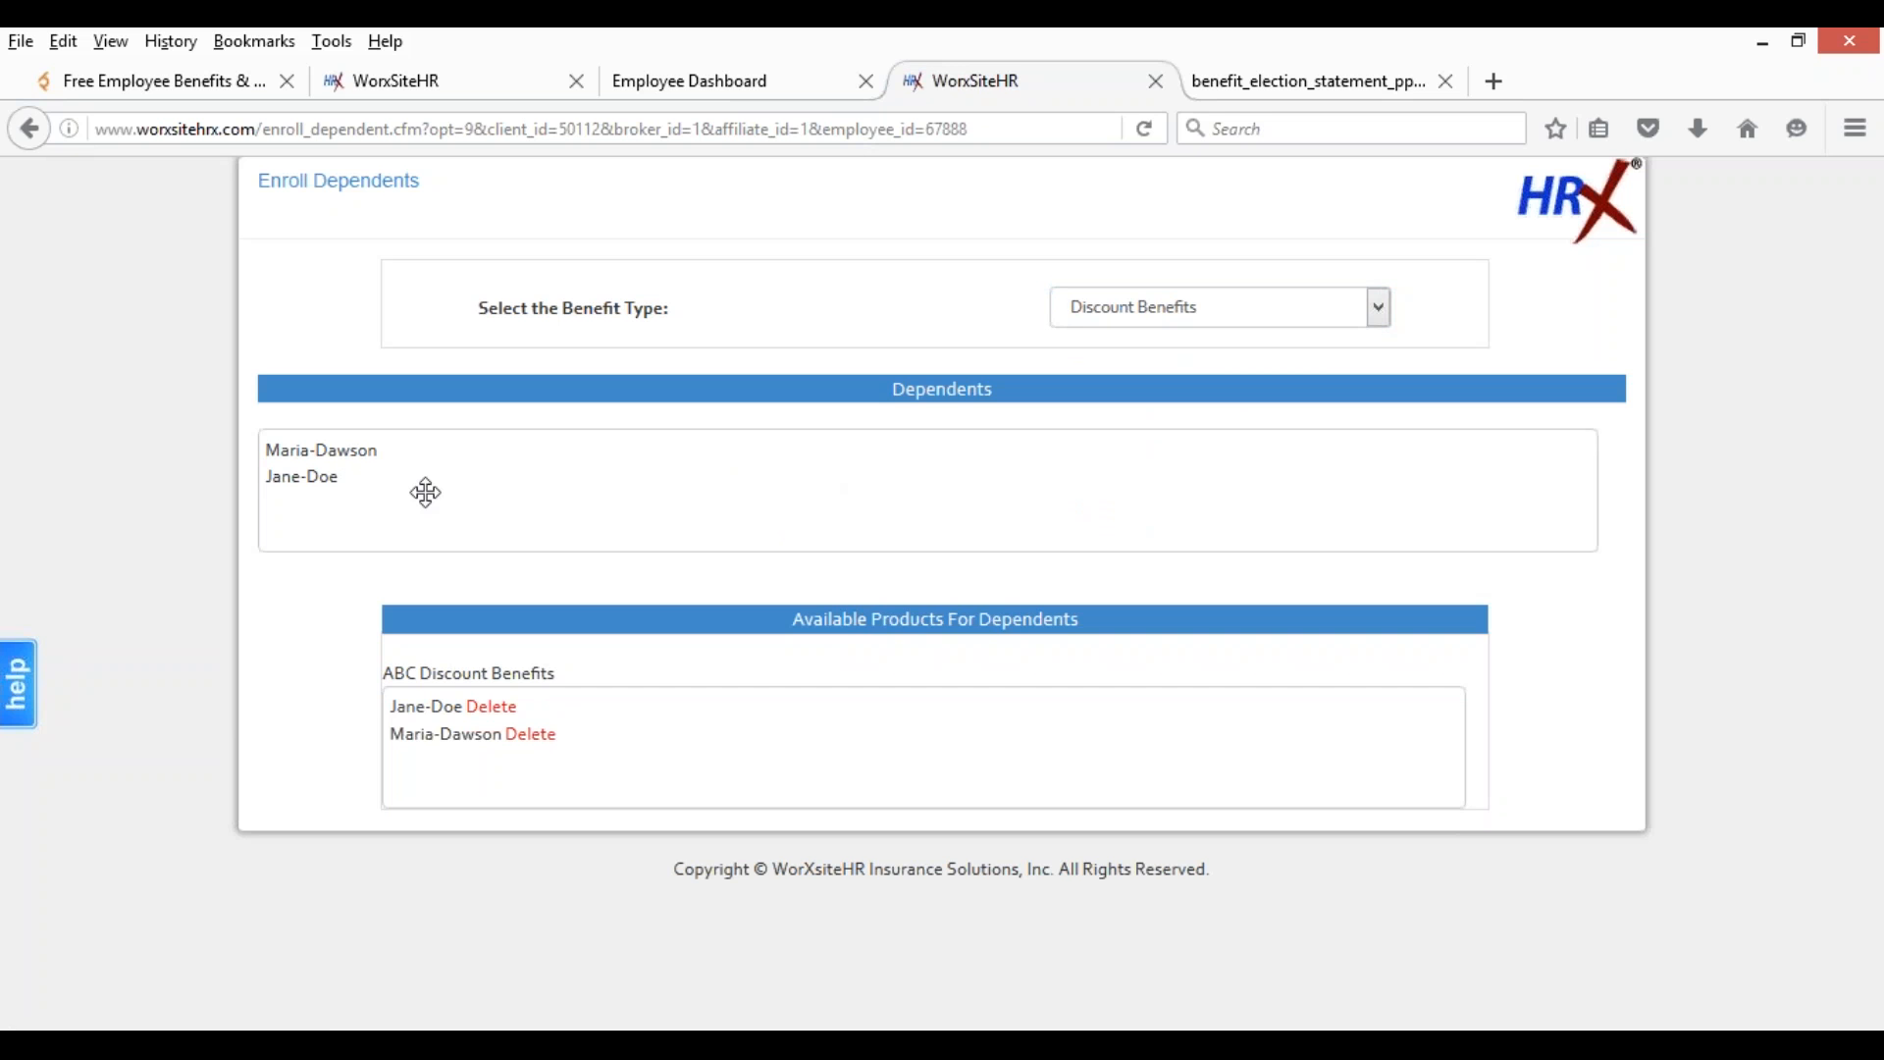
left_click(500, 709)
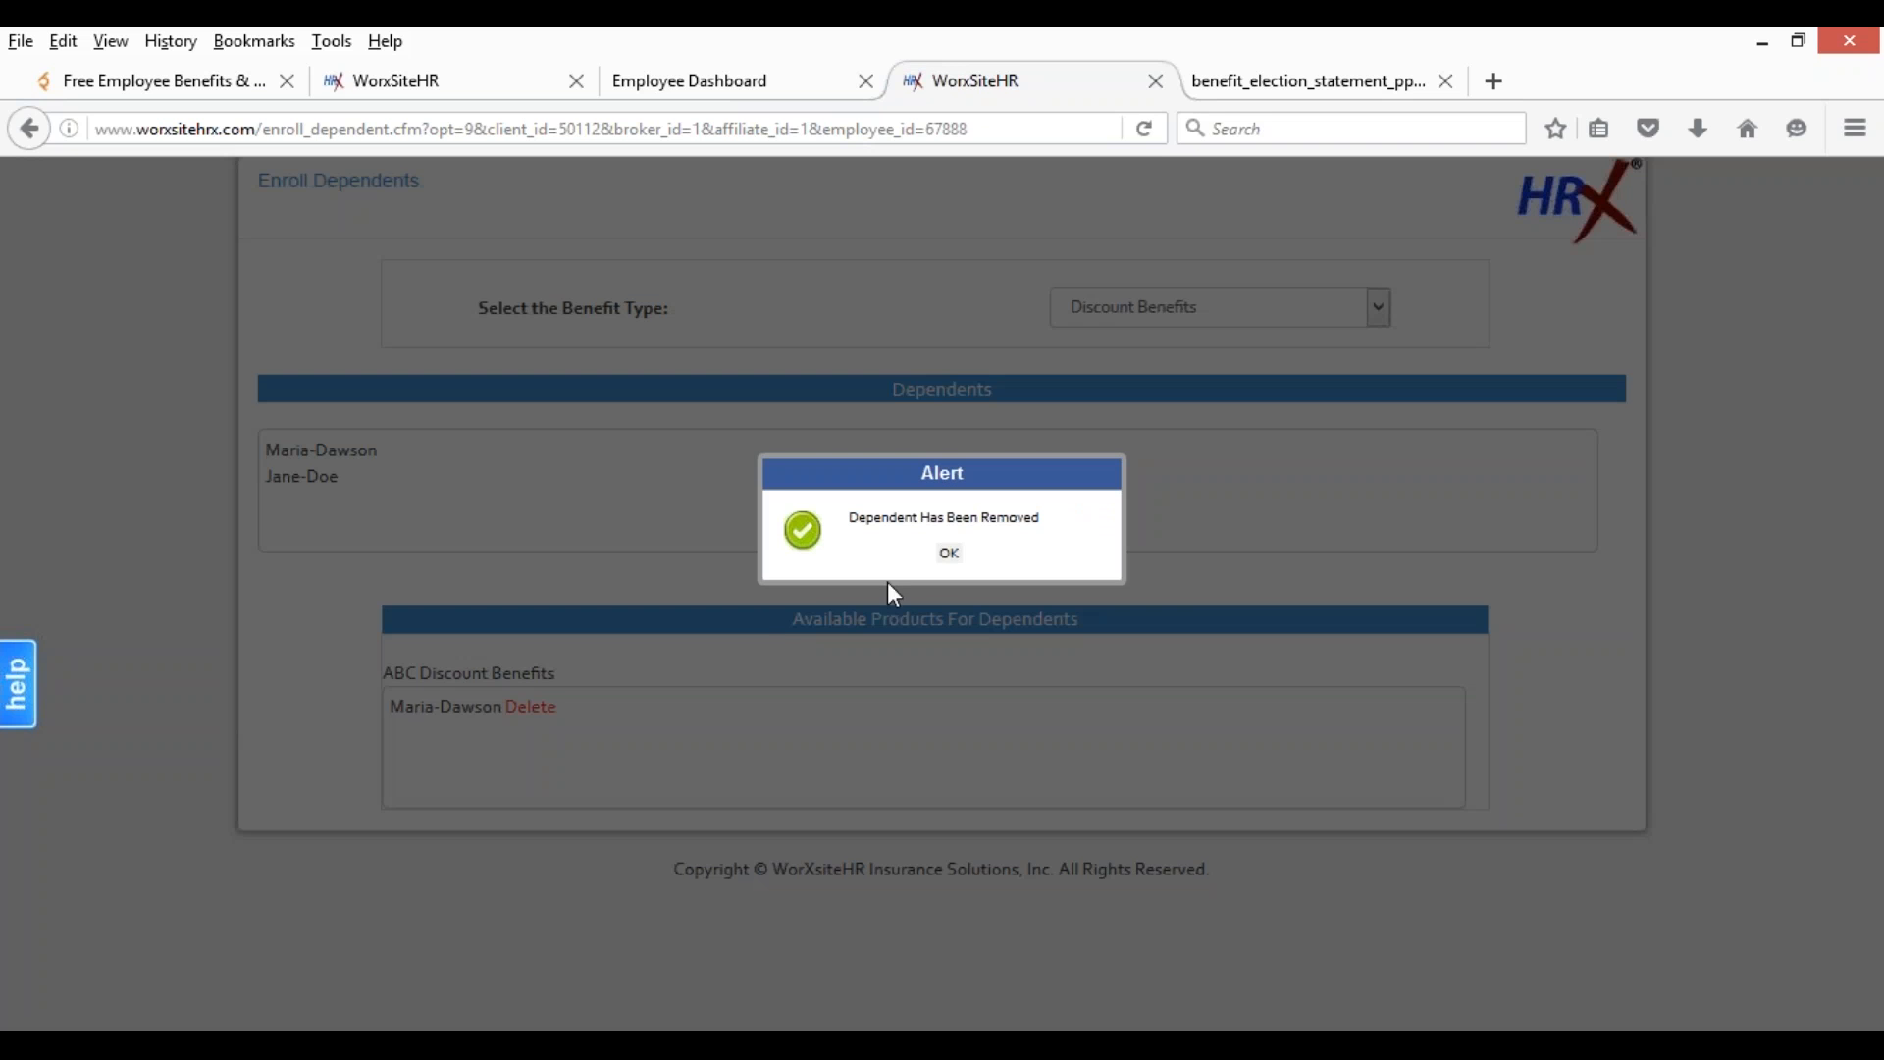
left_click(949, 557)
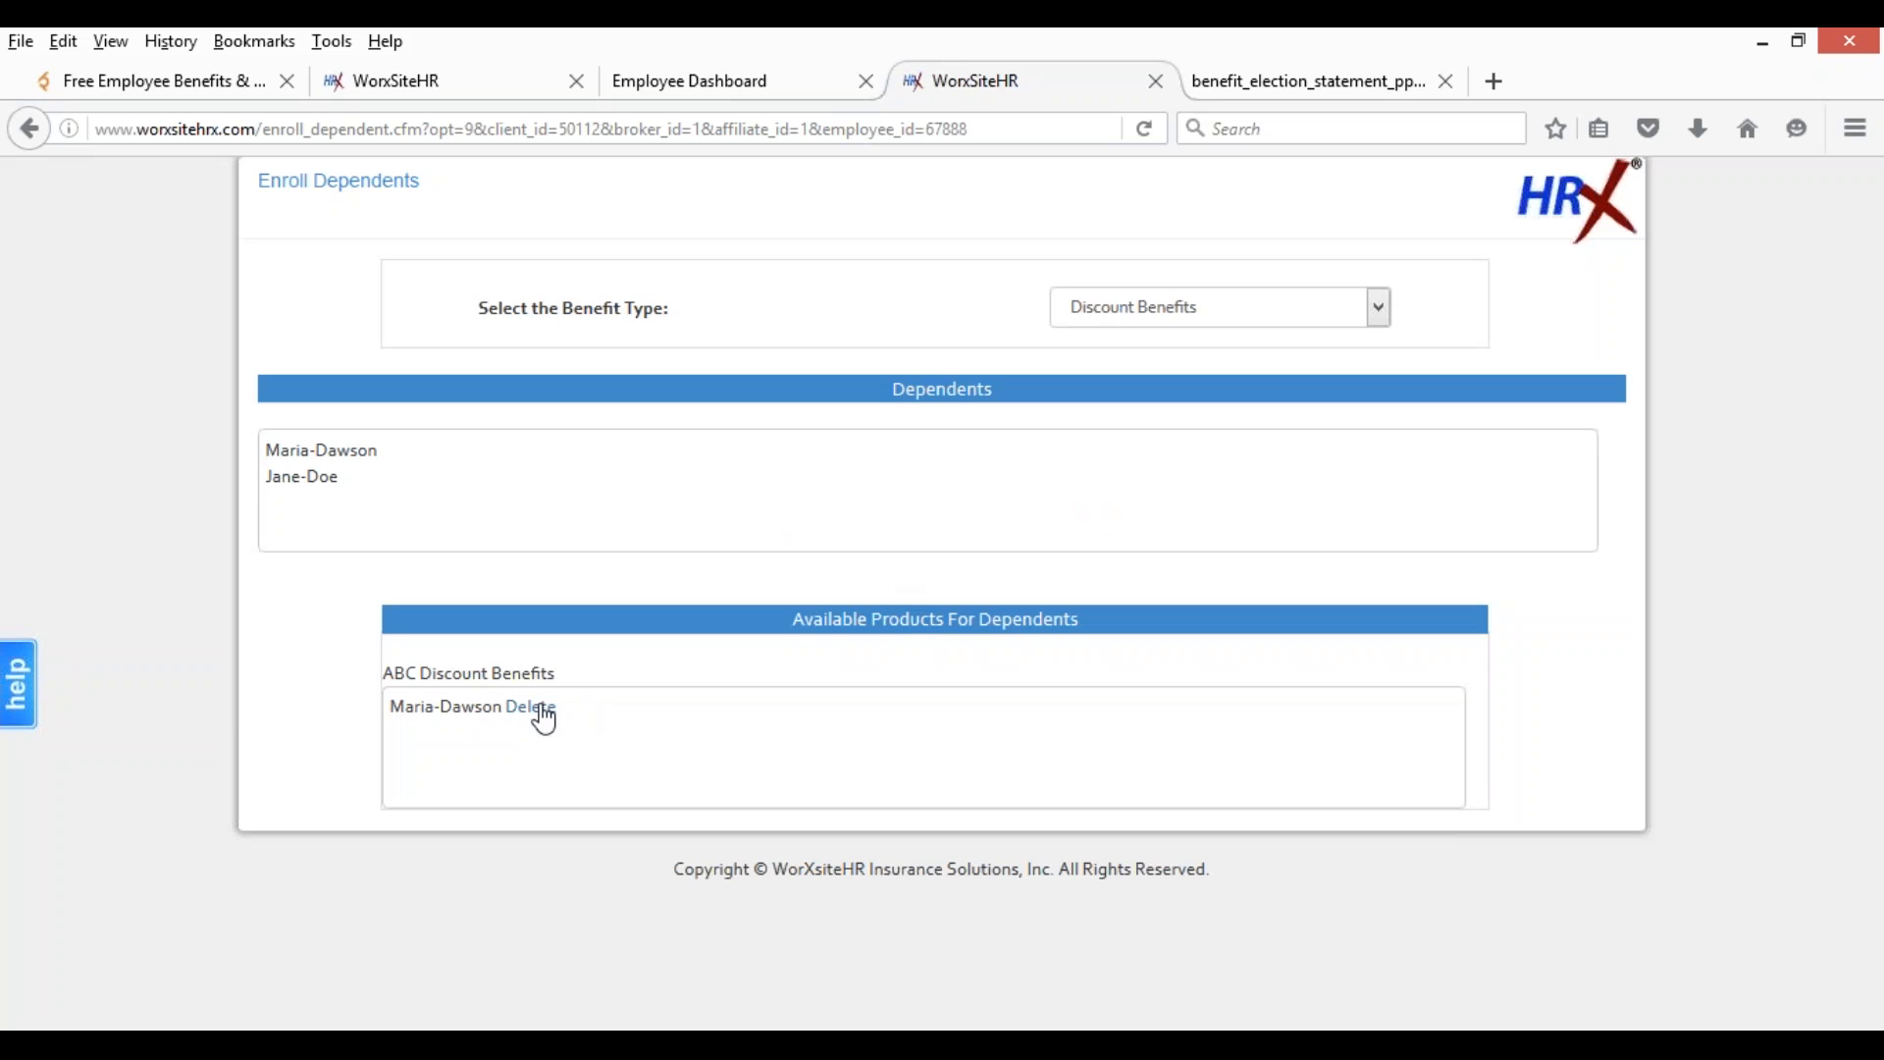
left_click(541, 708)
left_click(948, 561)
- Assign both listed dependents to ABC Discount Benefits, first the spouse and then the child, acknowledging each alert
left_click_drag(349, 450, 517, 746)
left_click(904, 556)
left_click_drag(314, 478, 518, 746)
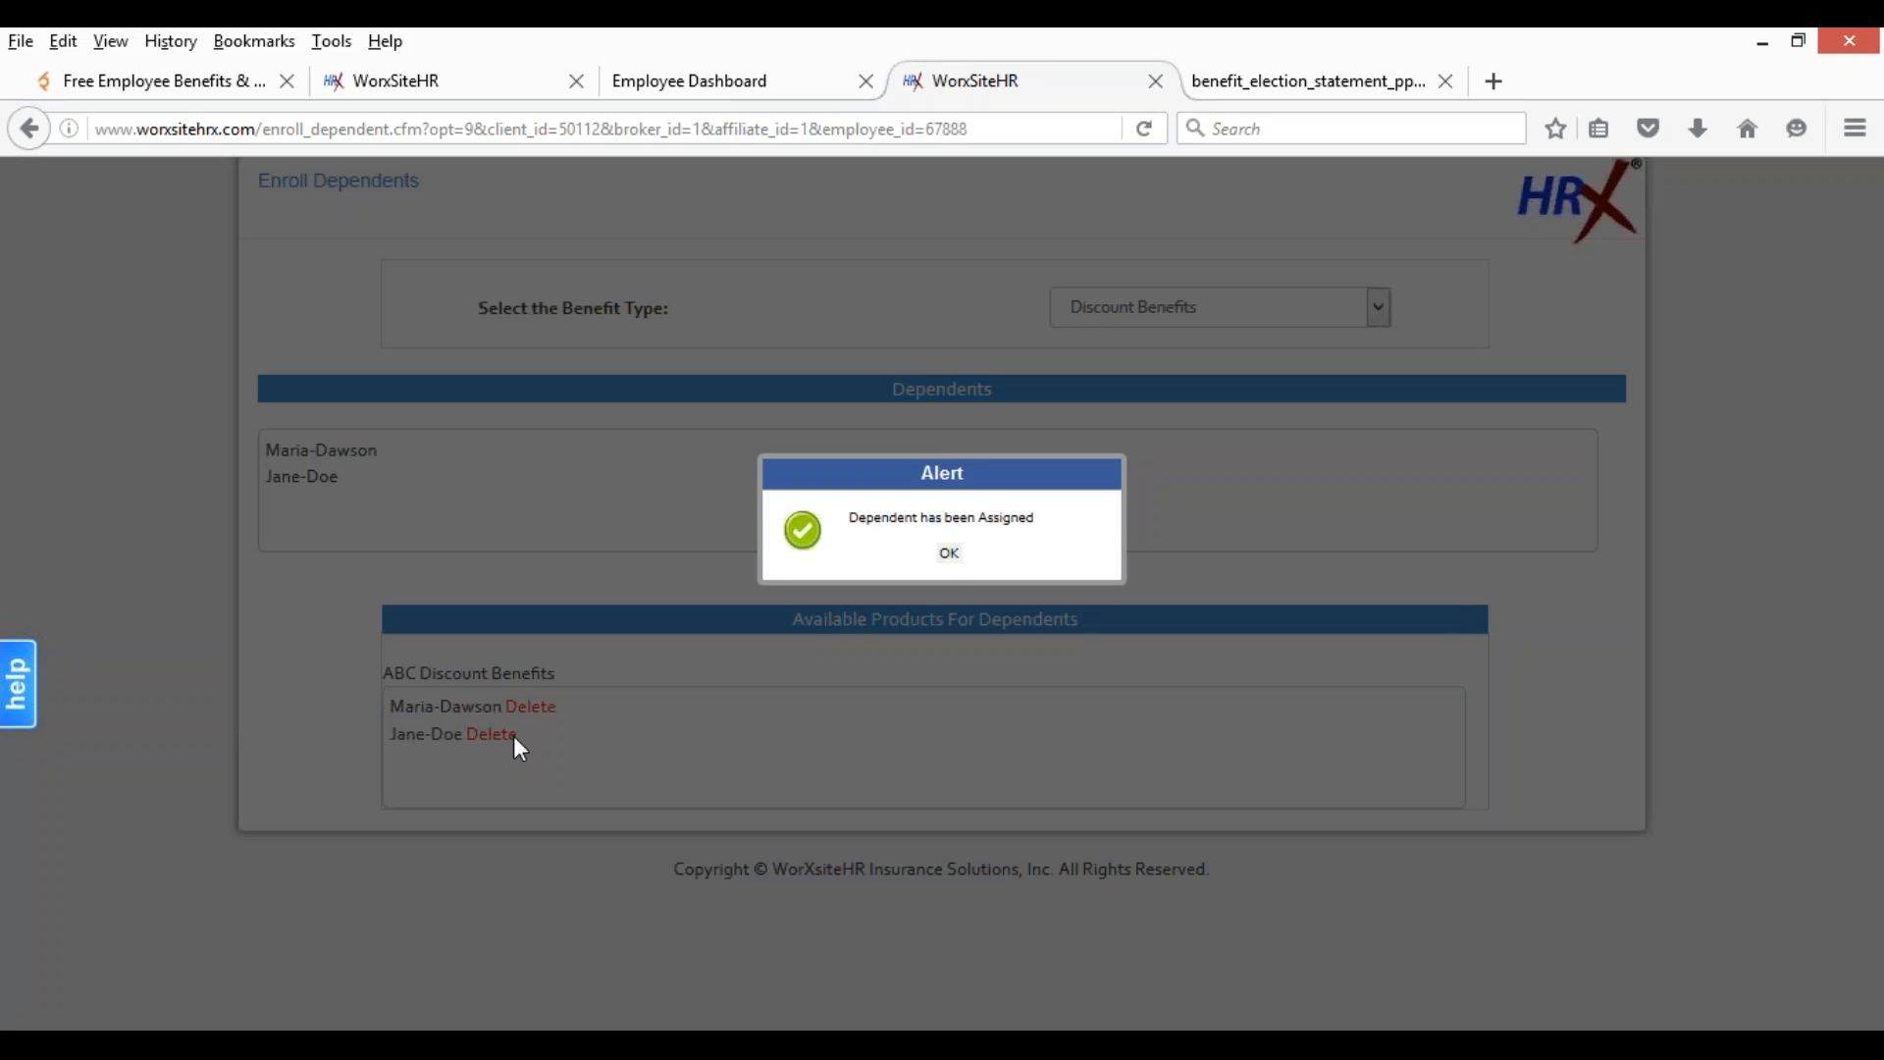
left_click(948, 555)
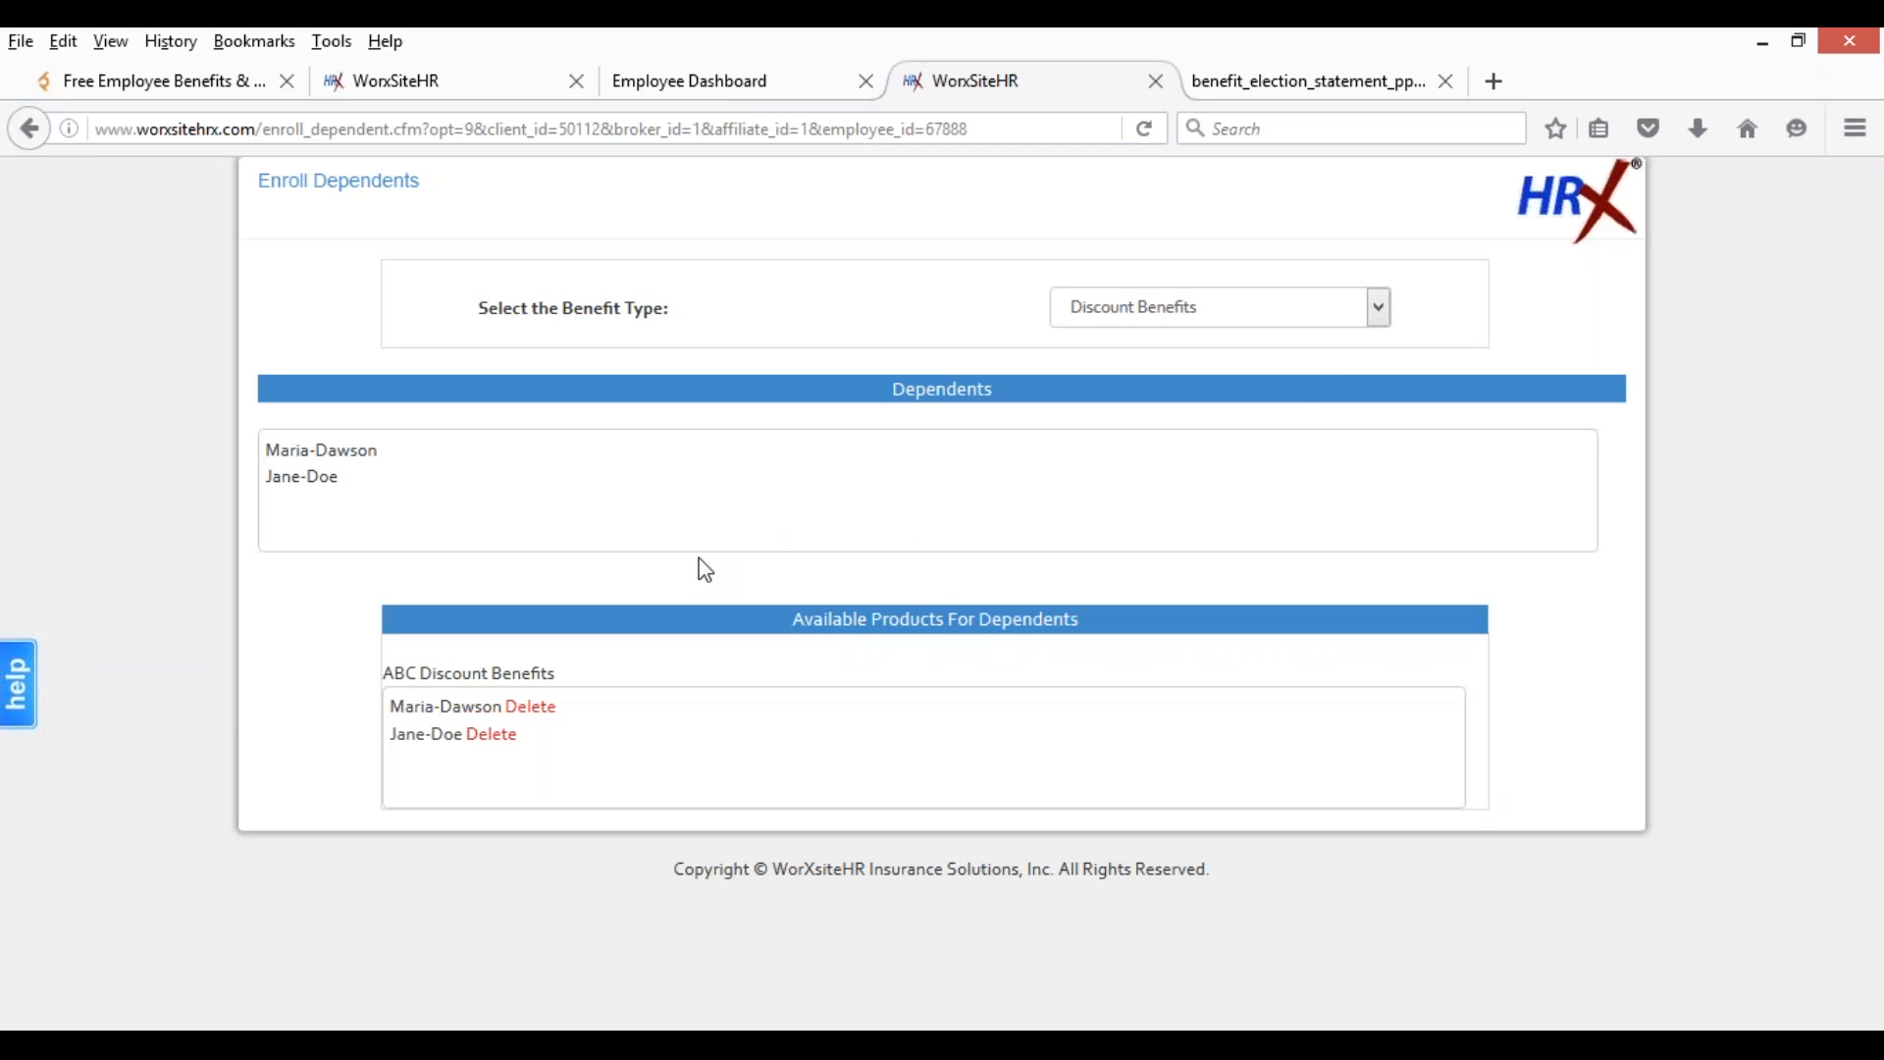
left_click(1380, 312)
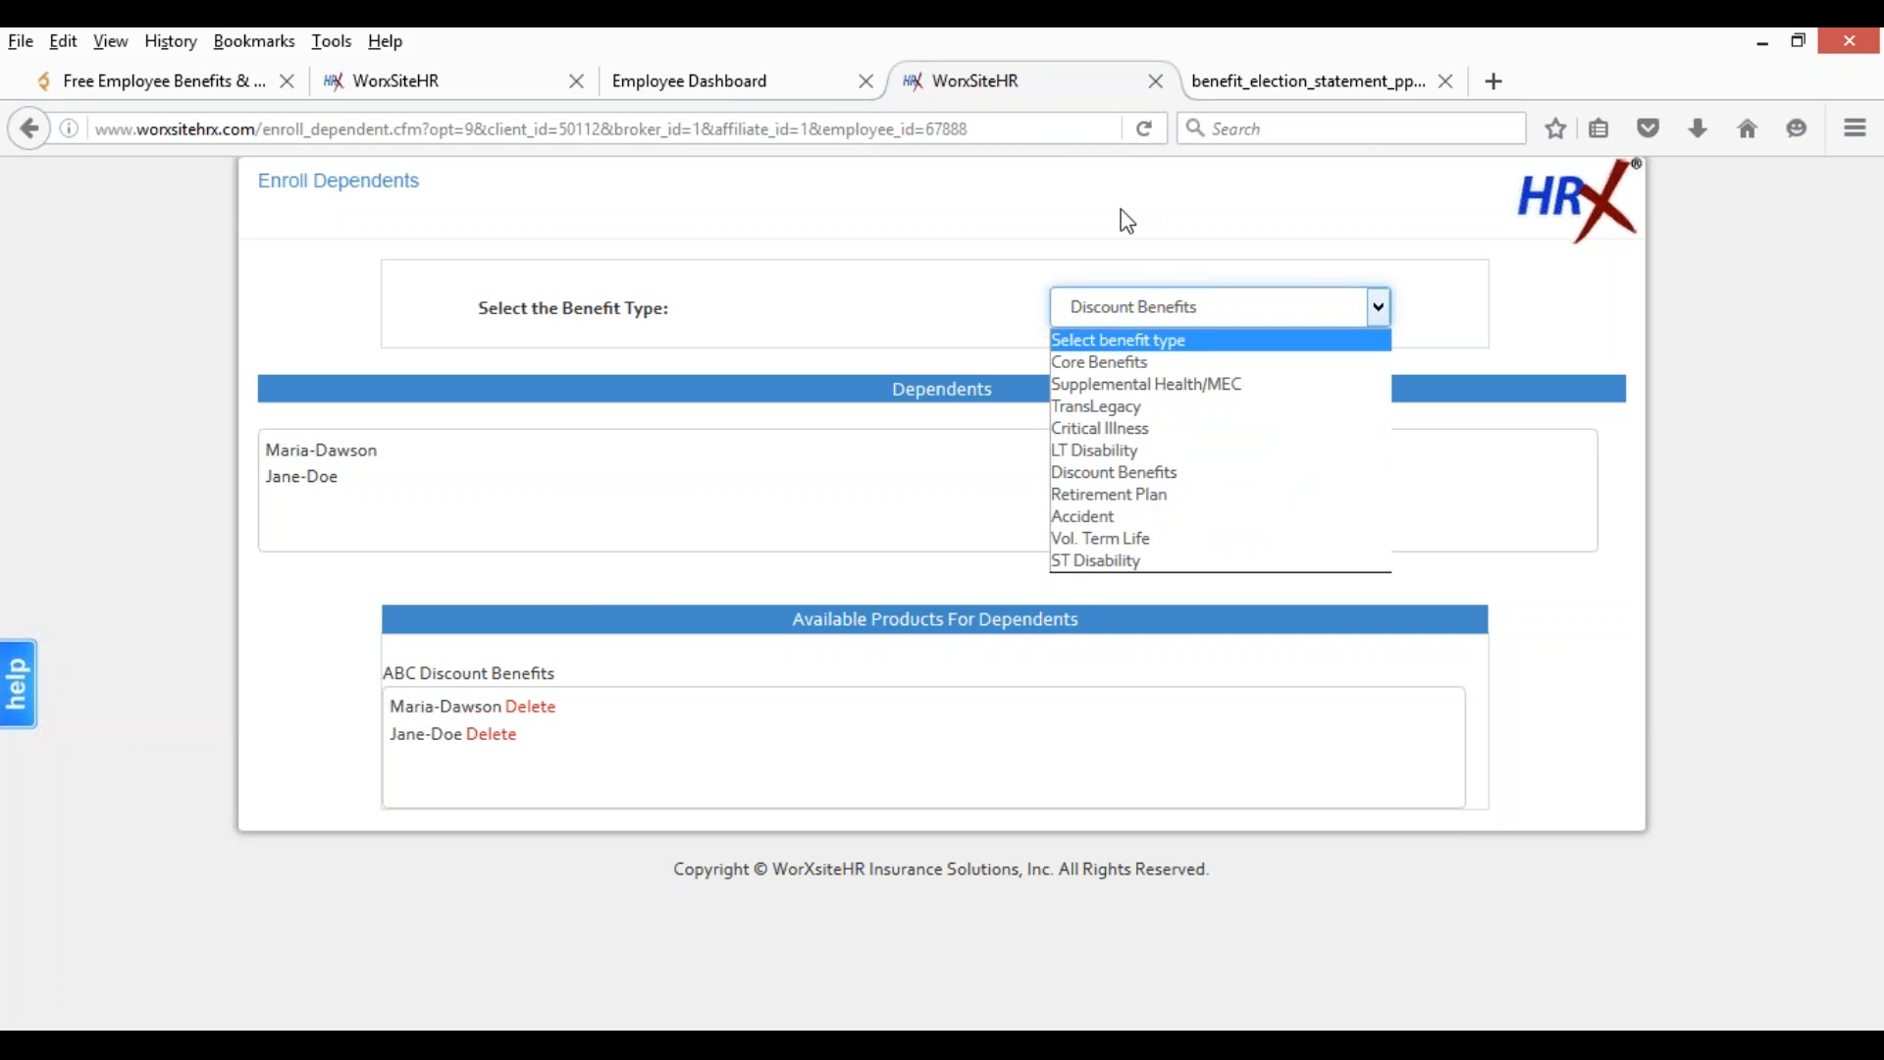
left_click(1114, 245)
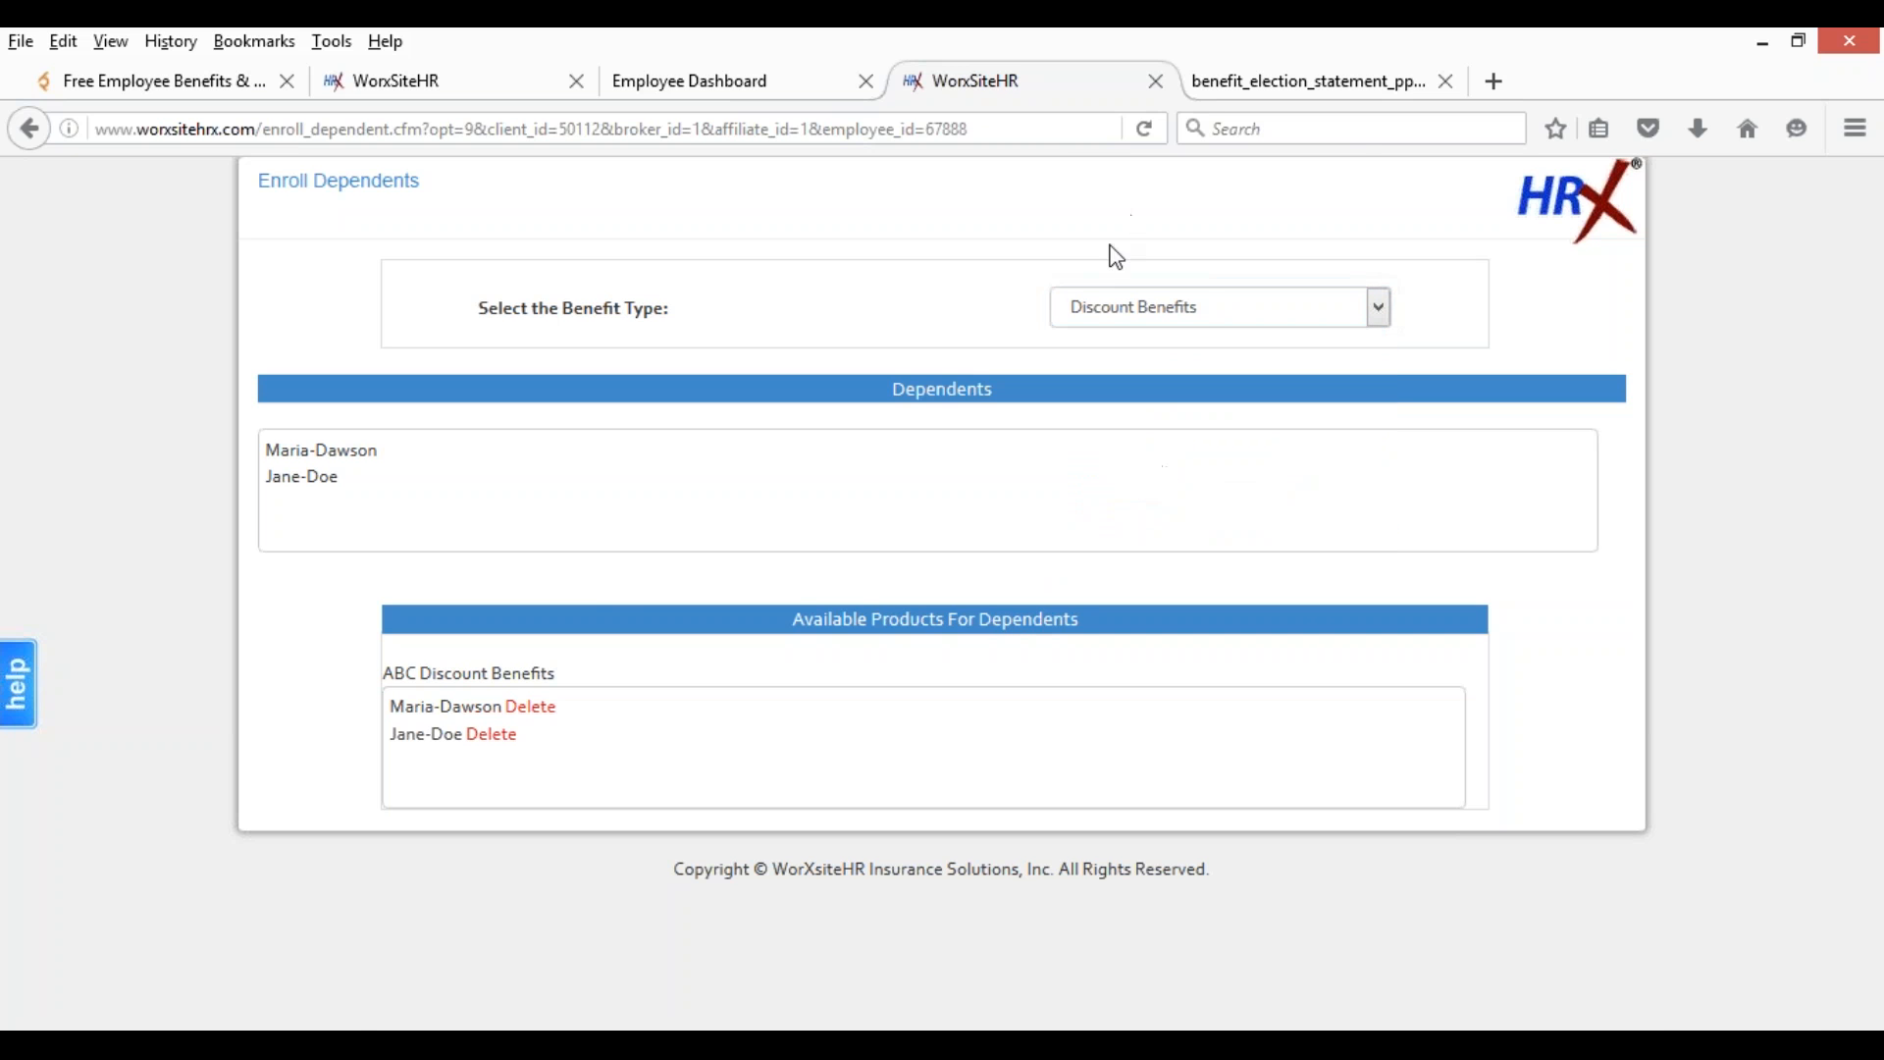
- Close the dependent enrollment page and open the form for creating a dependent from the employee dashboard
left_click(1157, 82)
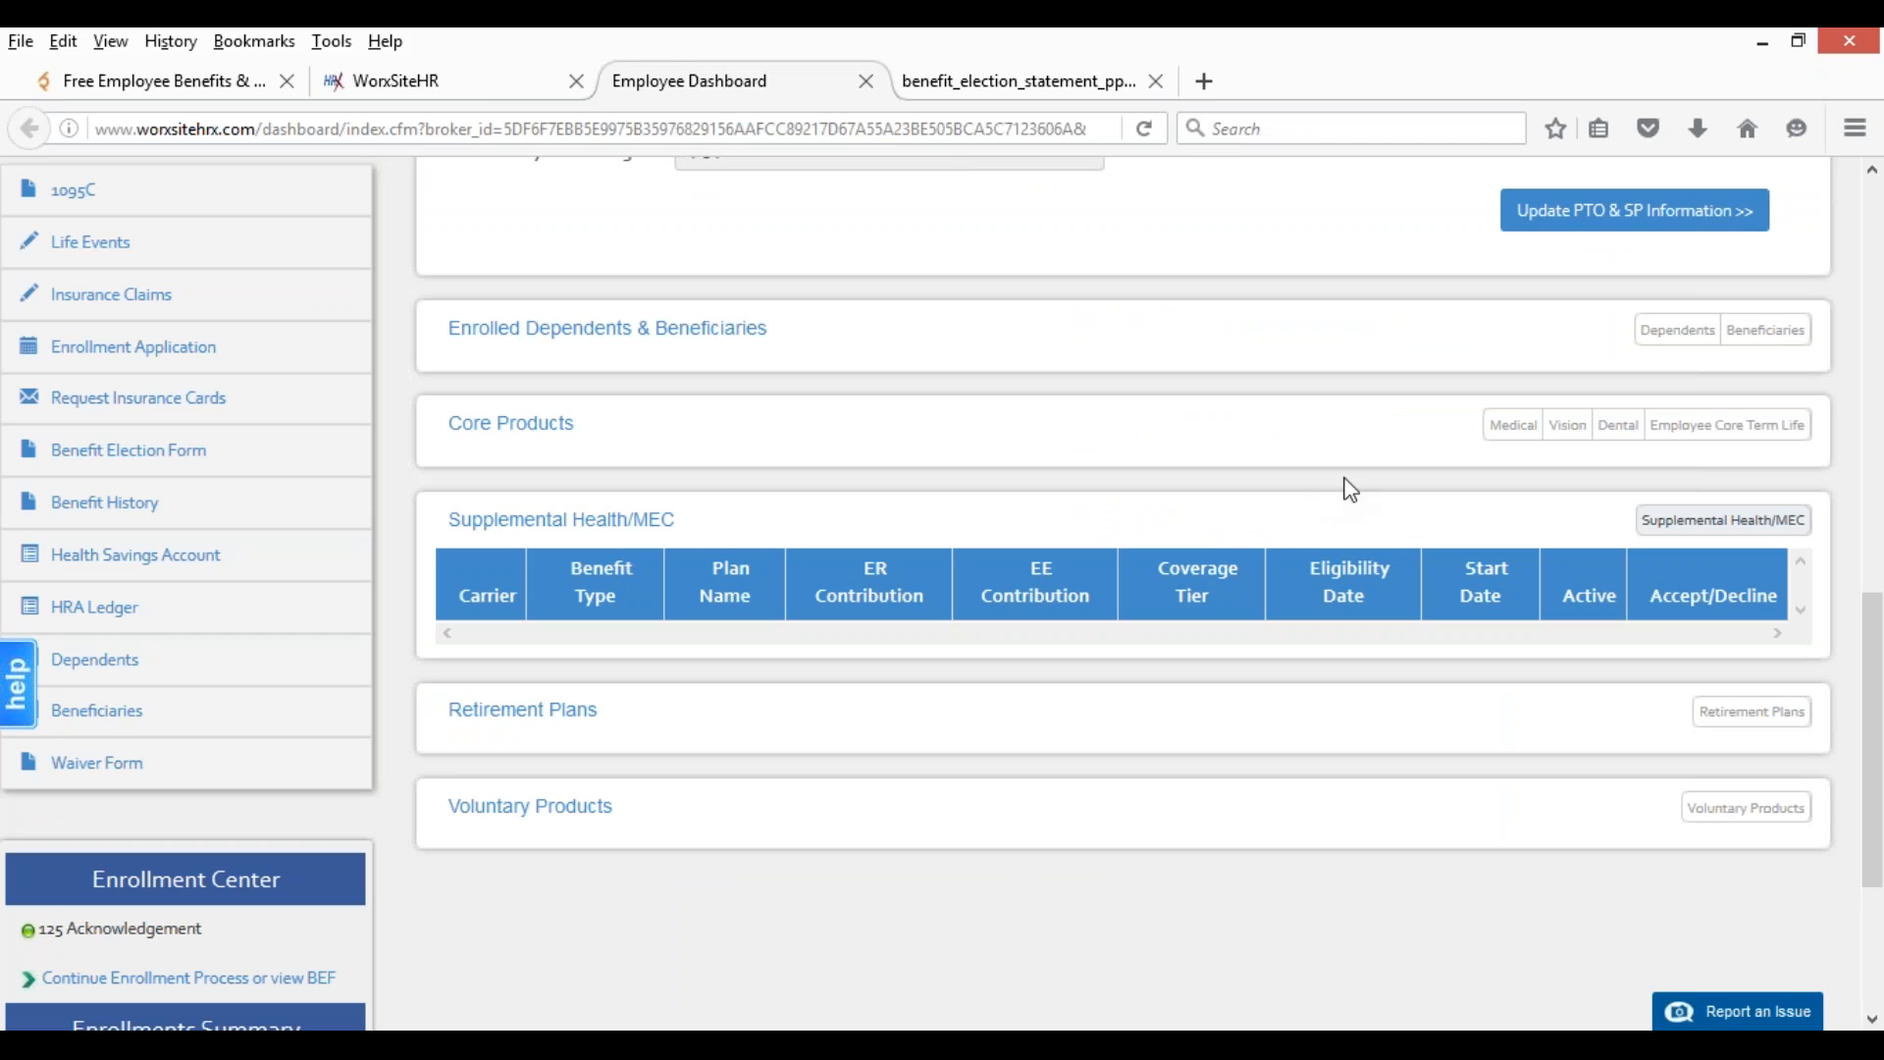
left_click(122, 660)
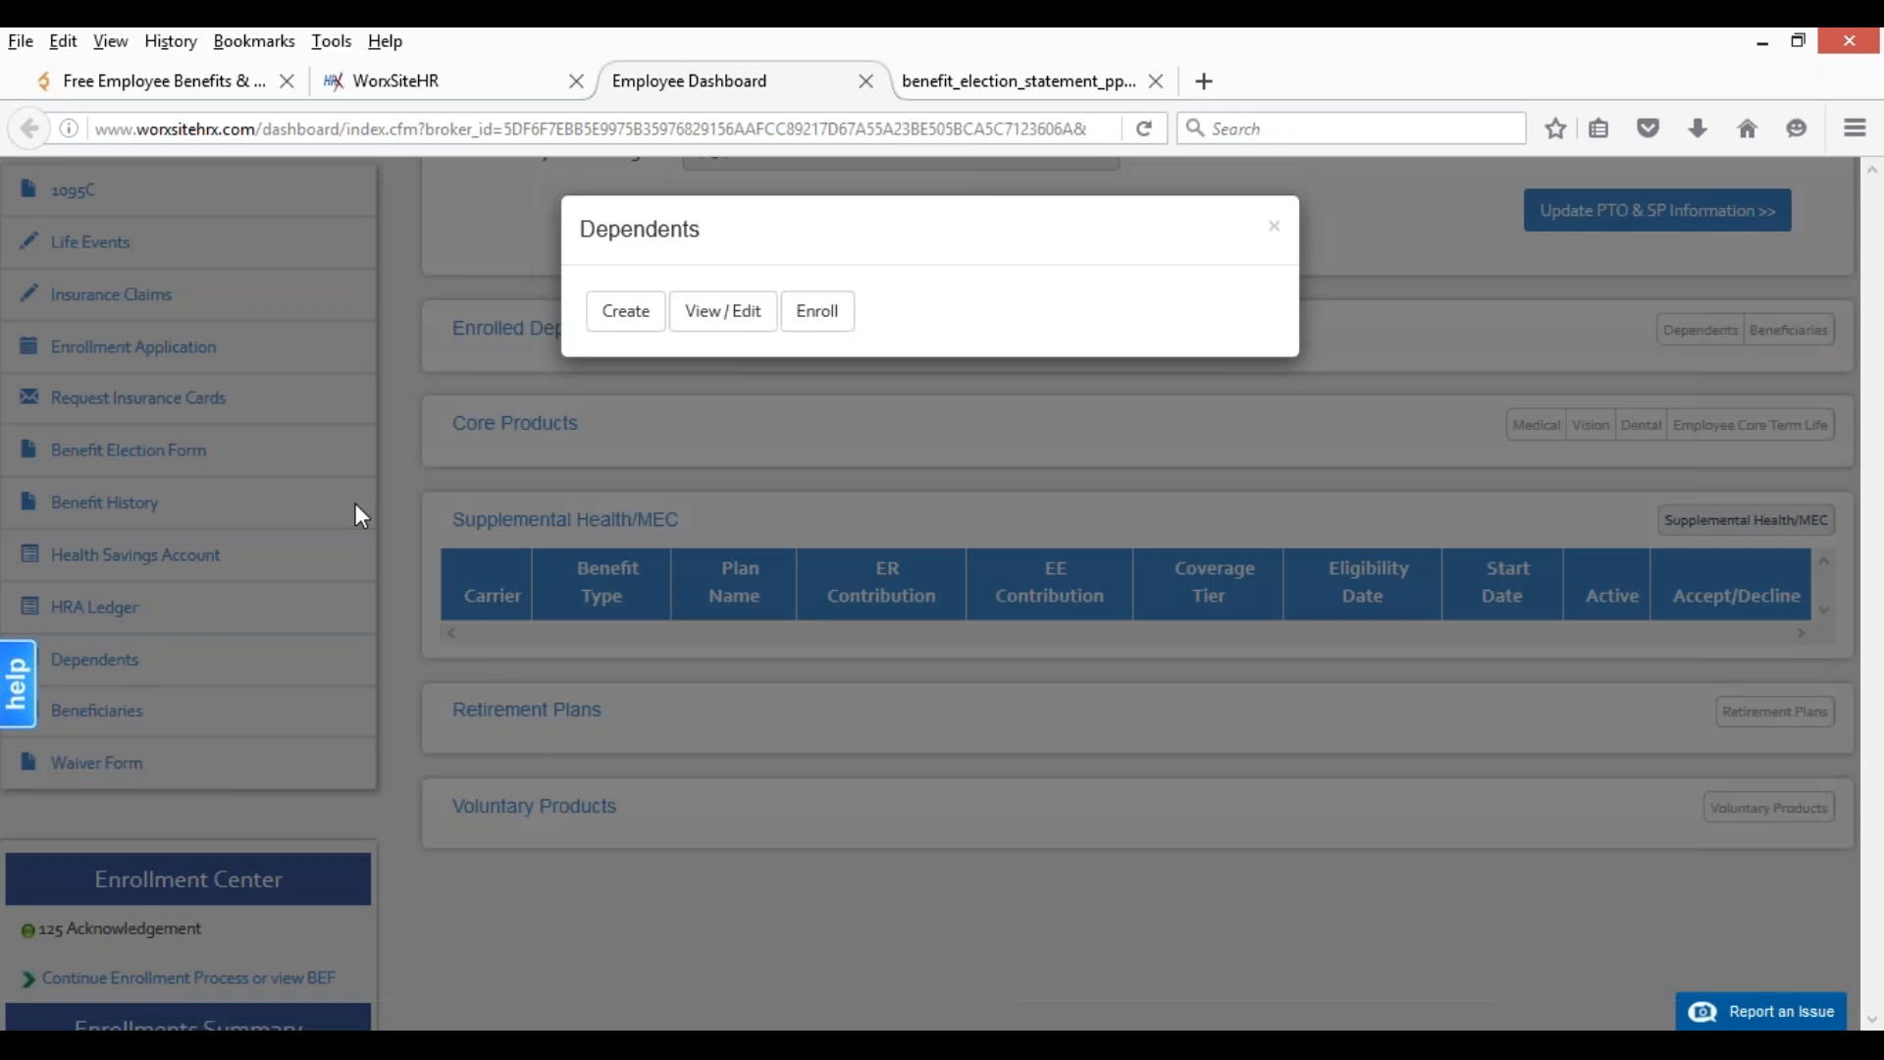
left_click(620, 314)
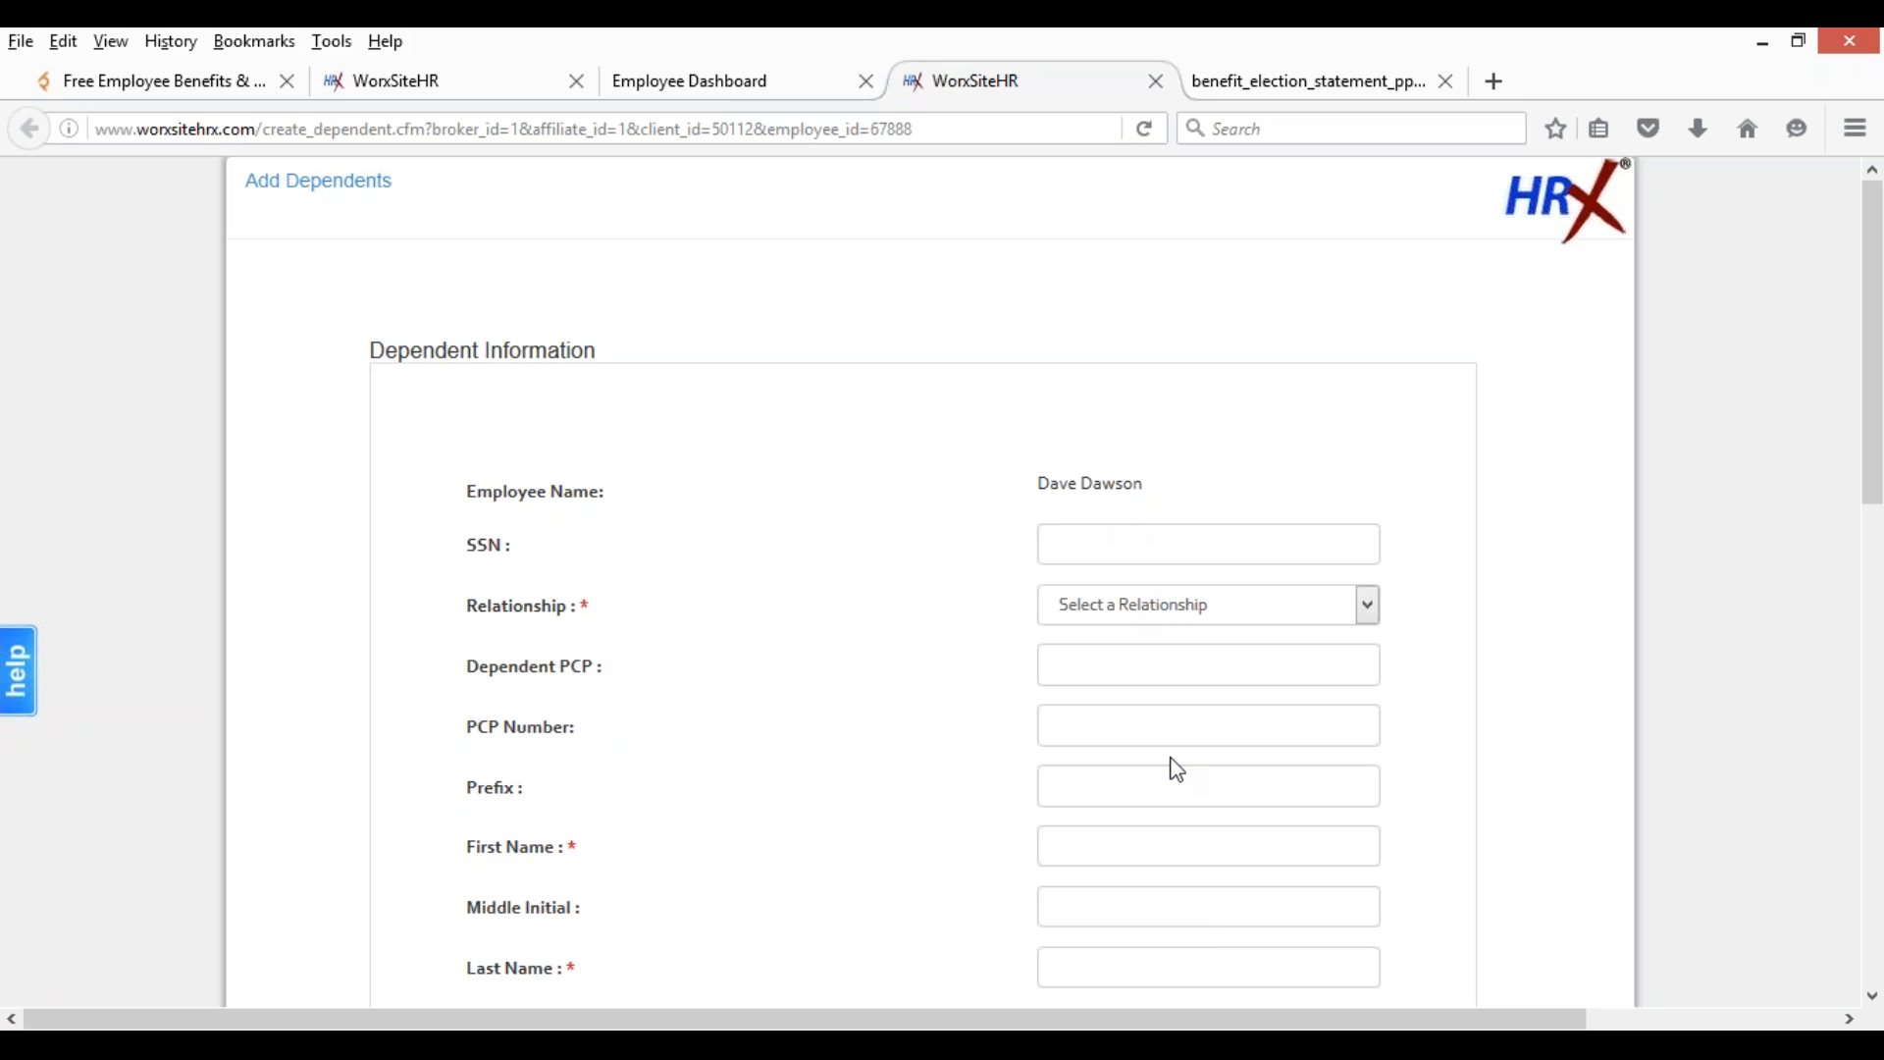
- Review the fields of the blank Add Dependents form through Country of Citizenship, and close the form without filling it in
scroll(1176, 767, "down", 1)
scroll(1175, 767, "down", 3)
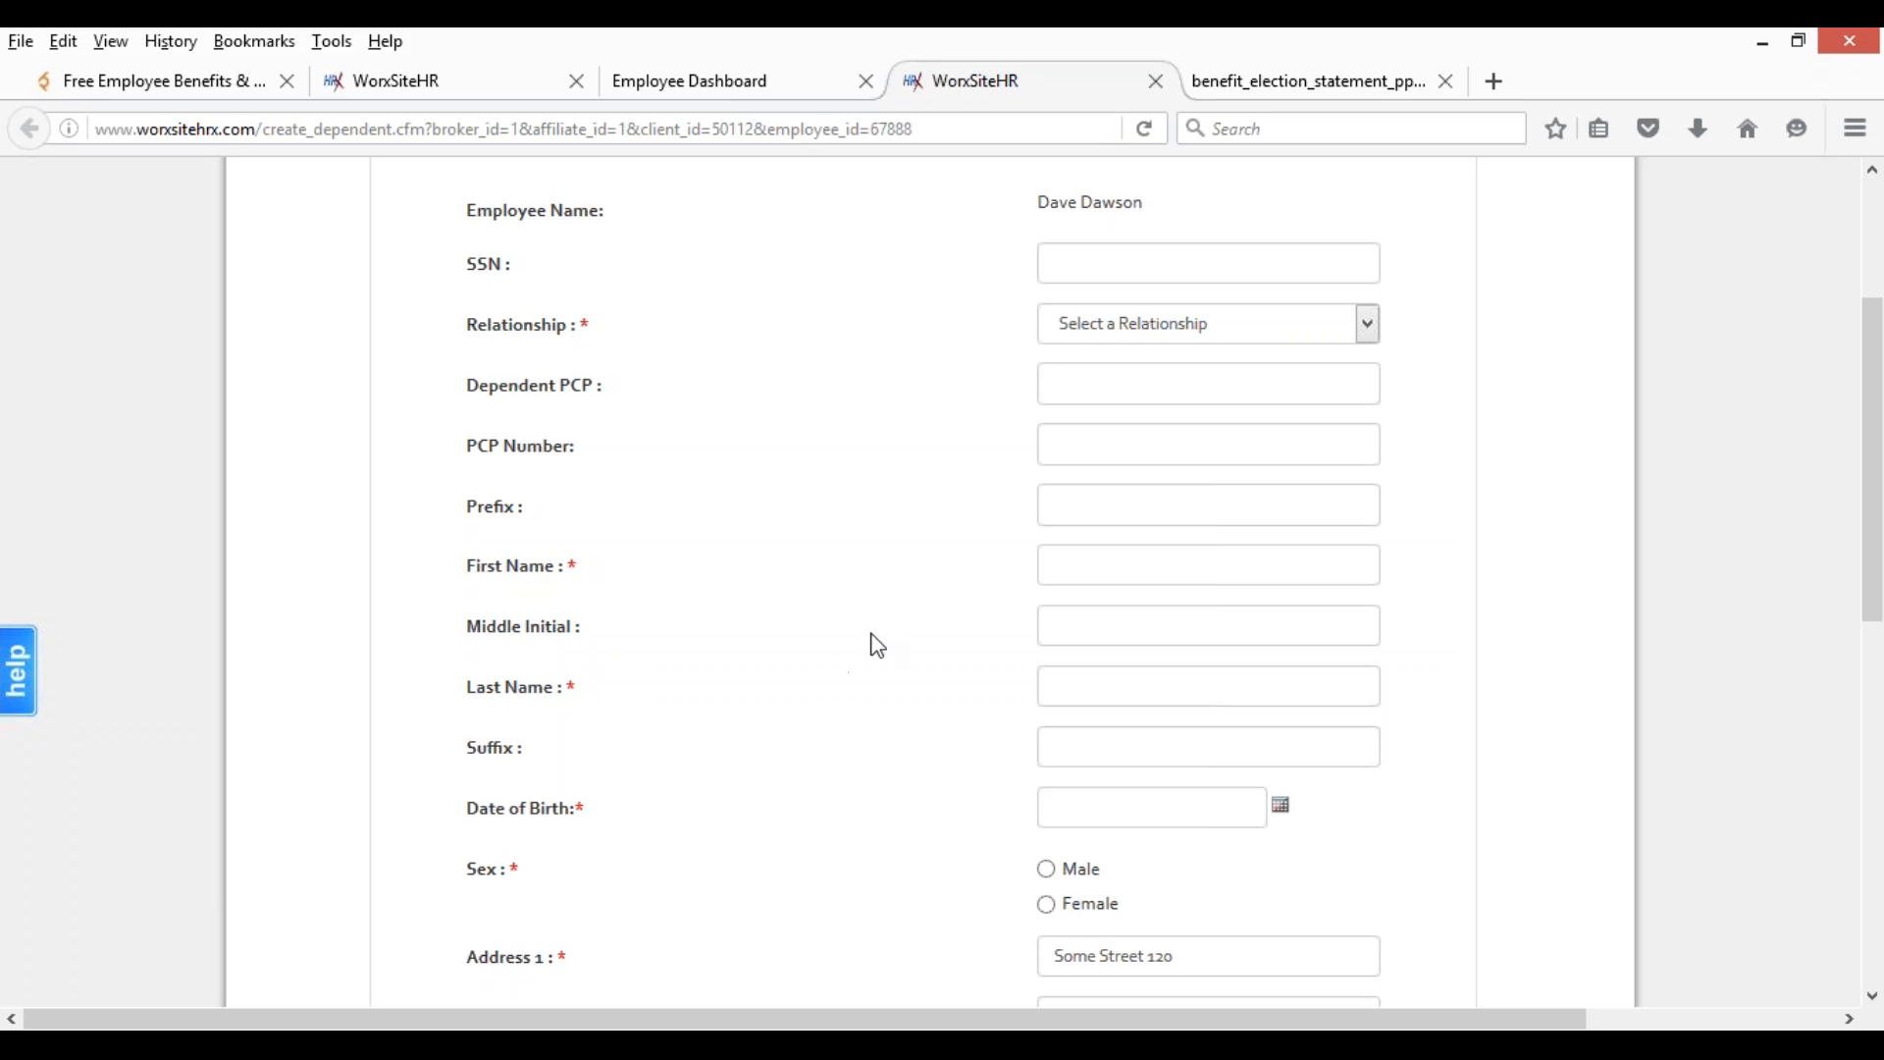
scroll(878, 645, "down", 4)
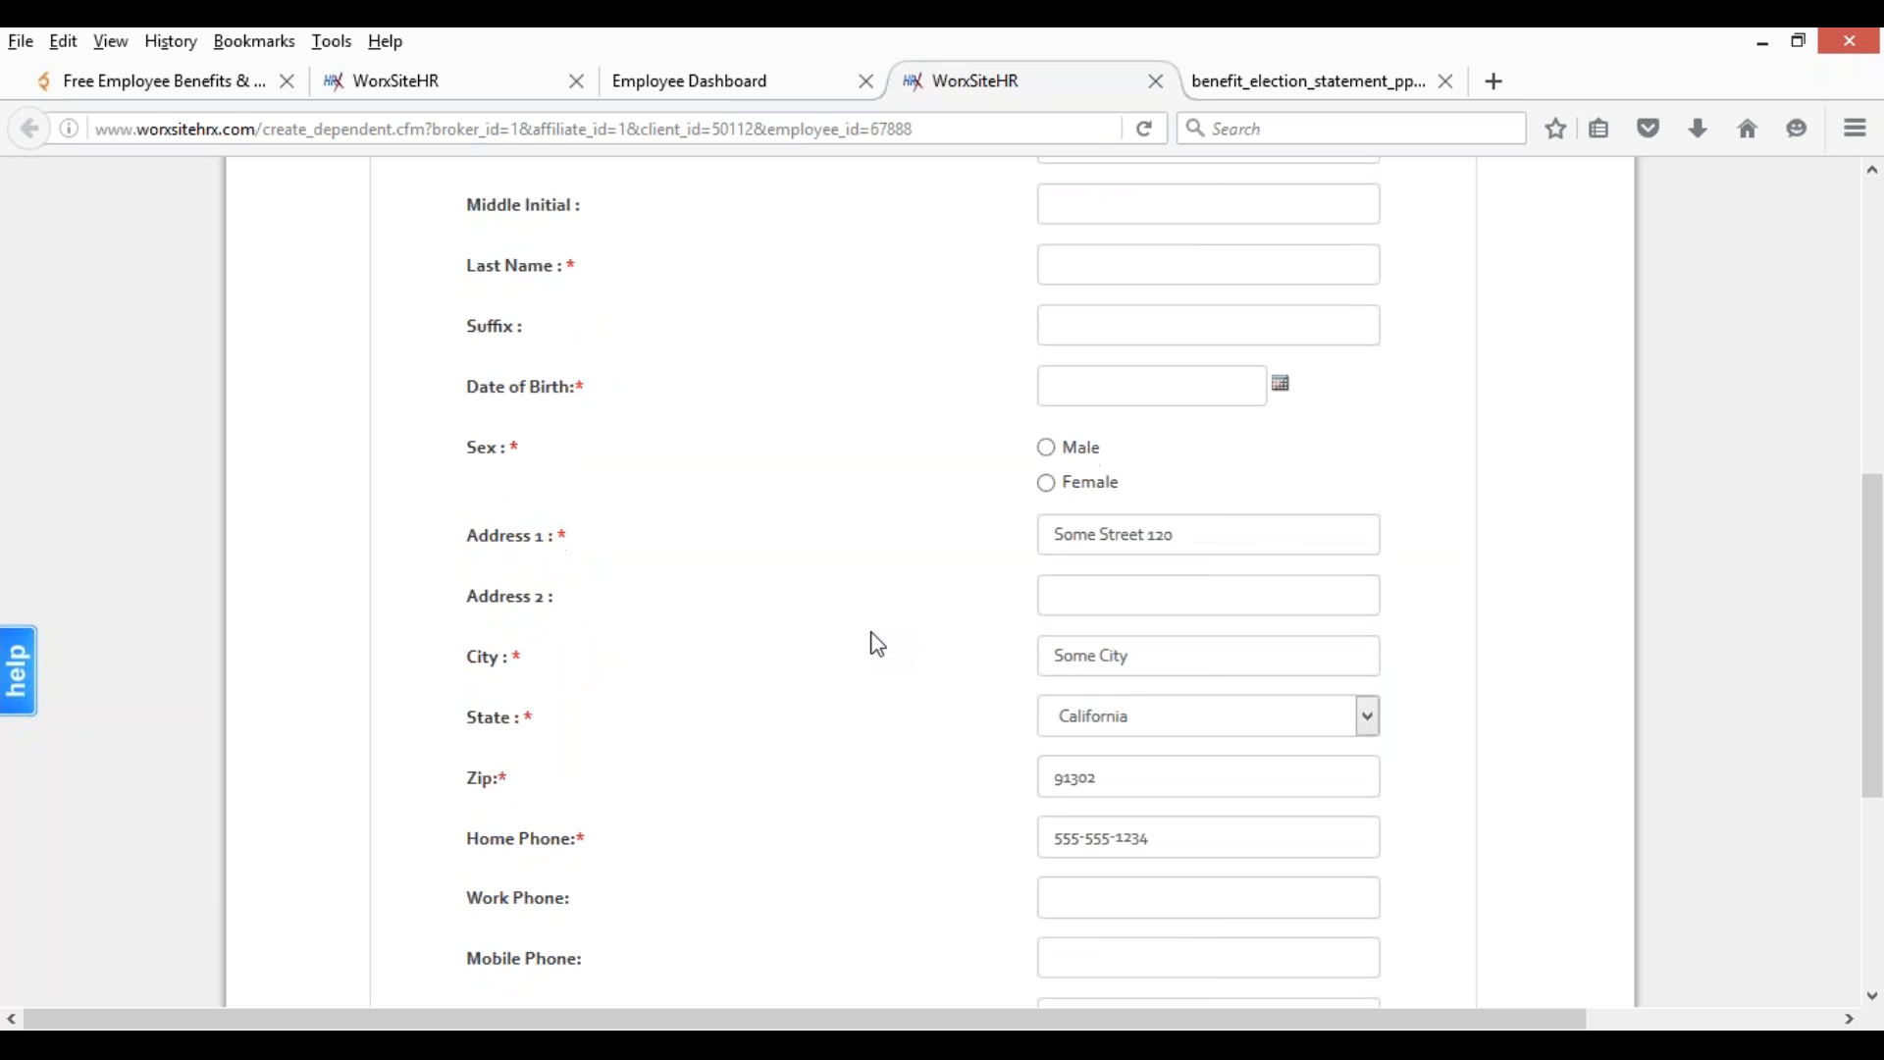
scroll(1147, 667, "down", 4)
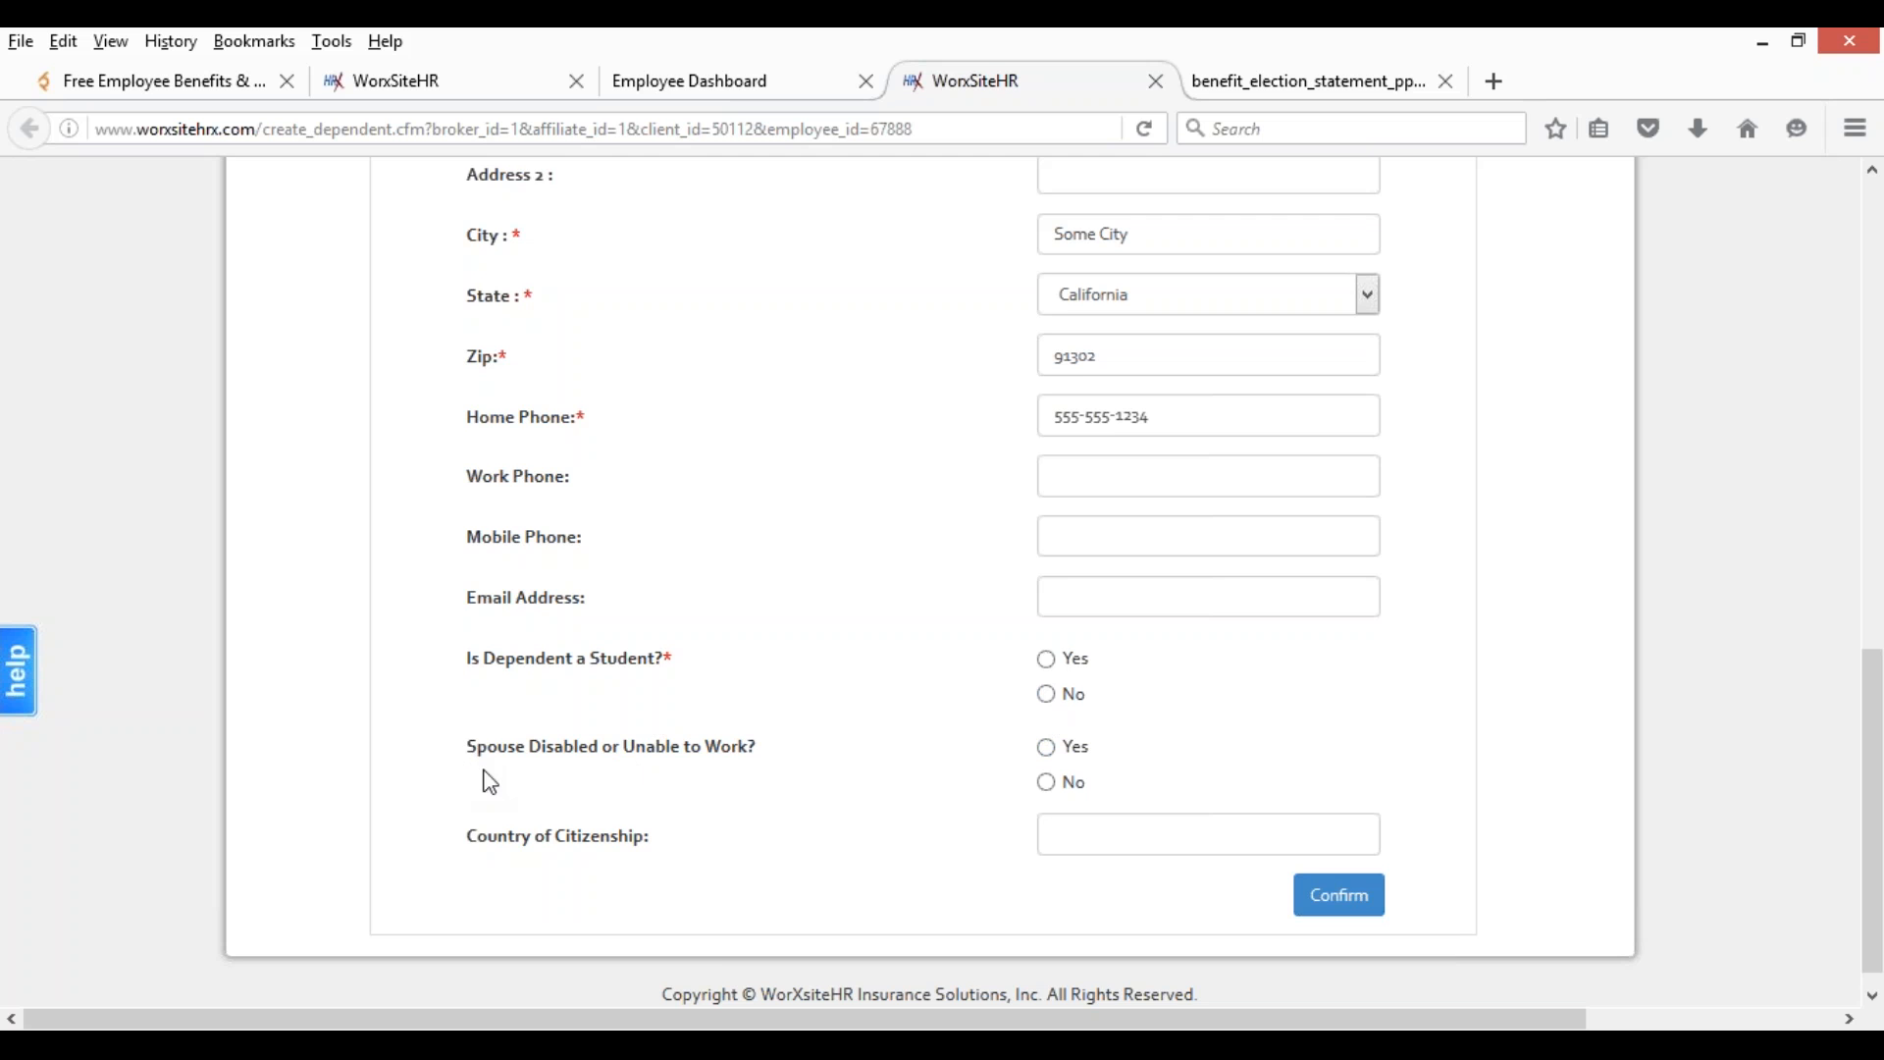
scroll(490, 782, "down", 1)
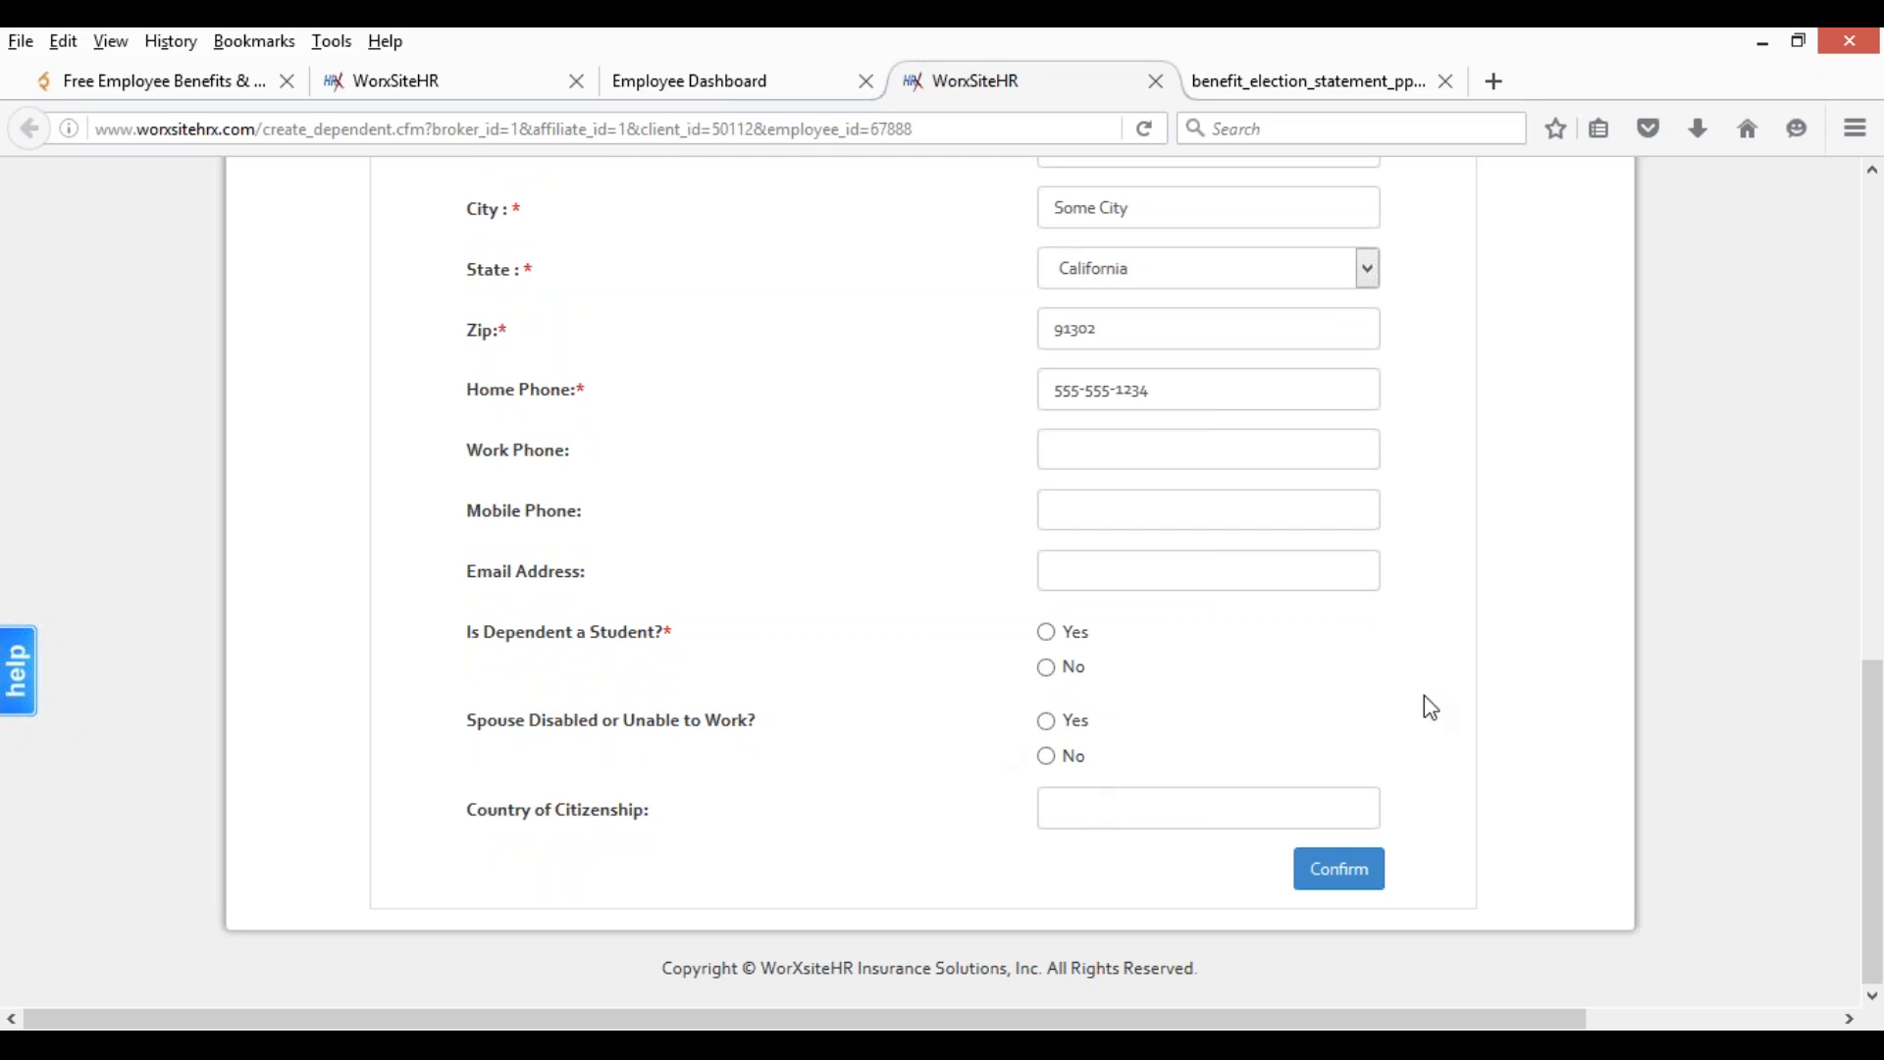
scroll(1873, 662, "up", 1)
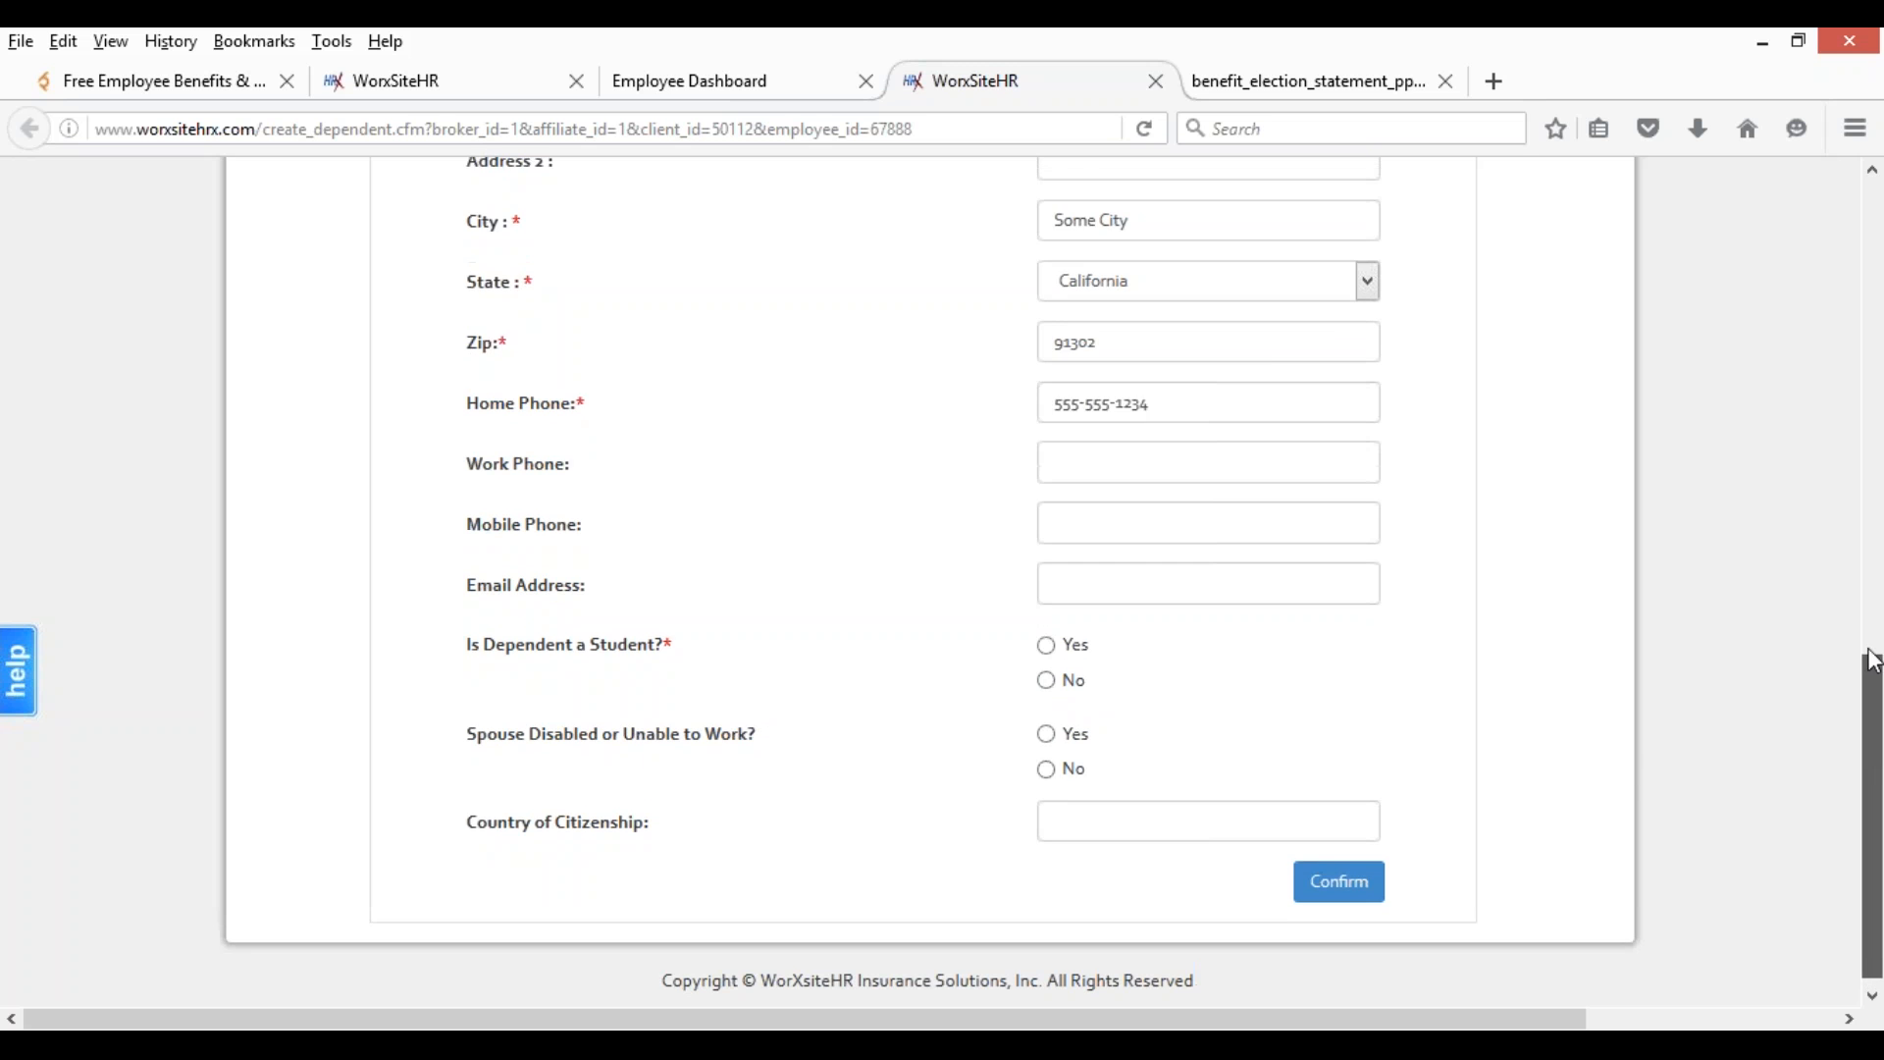
left_click_drag(1873, 662, 1872, 195)
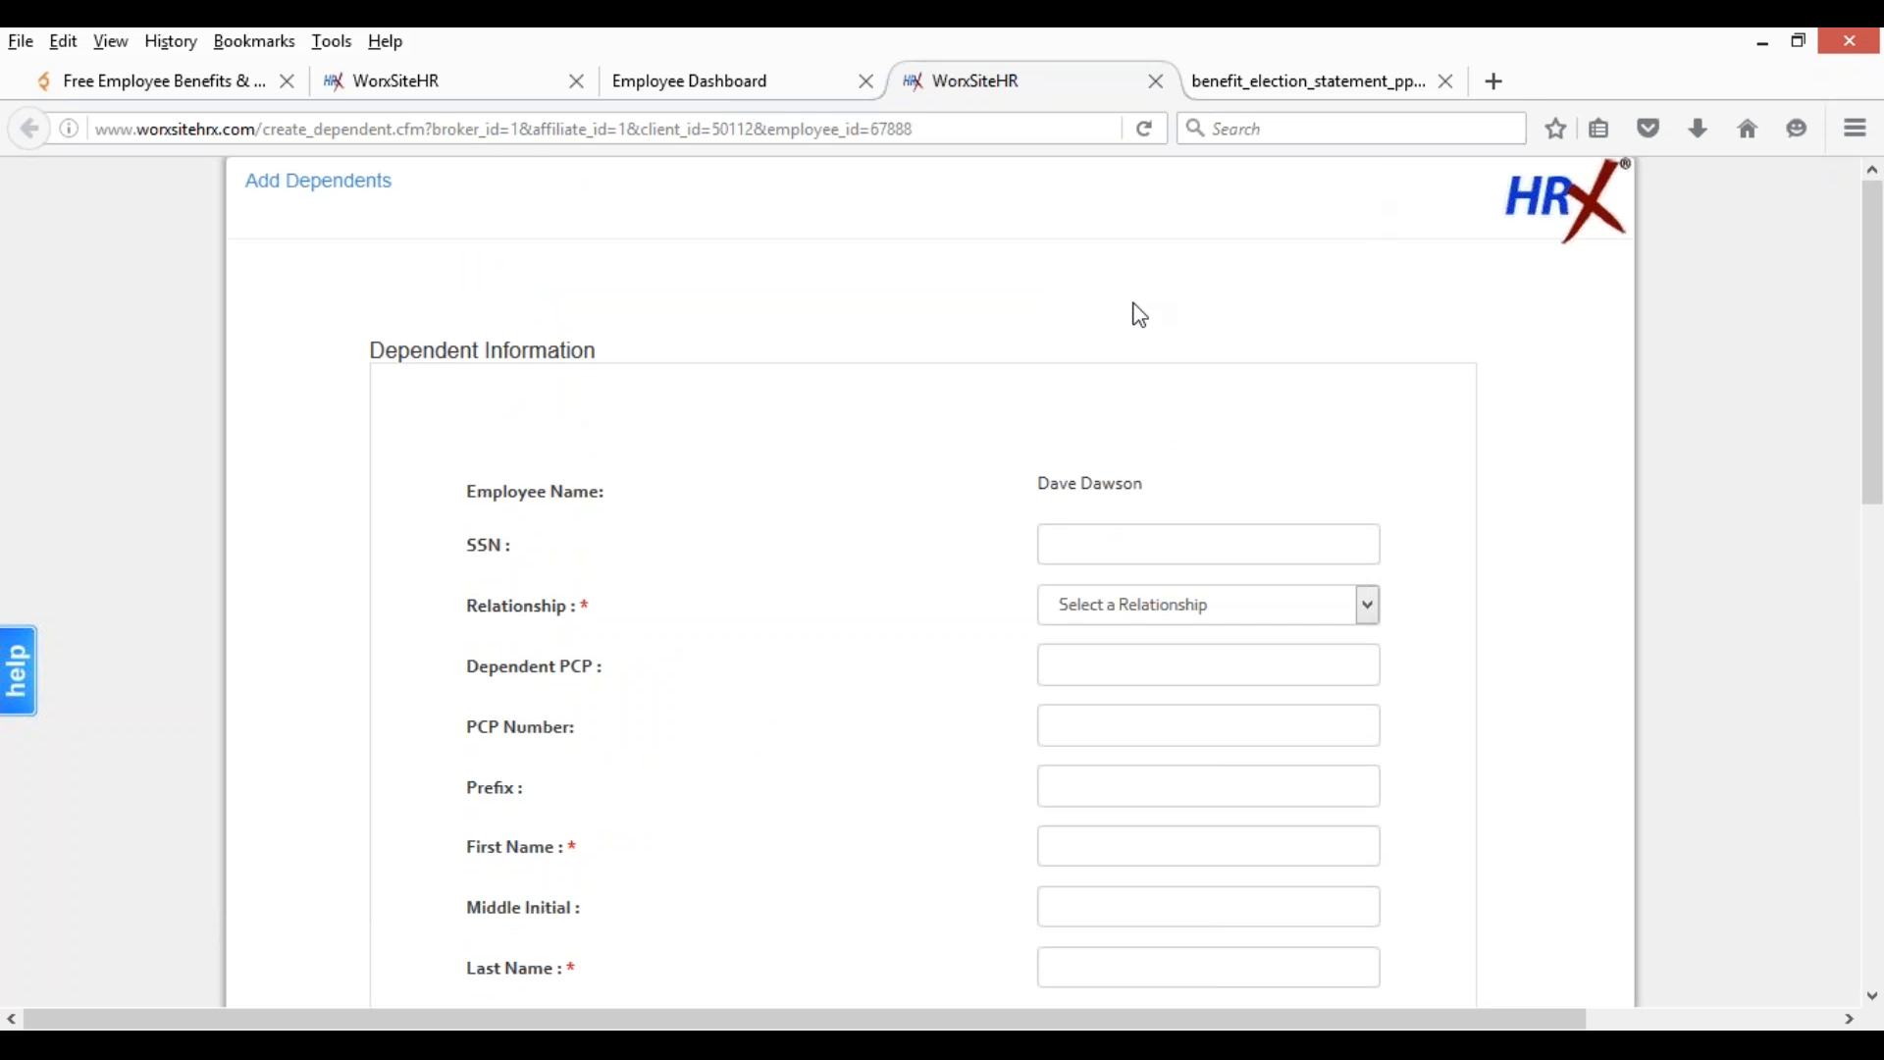
left_click(1156, 81)
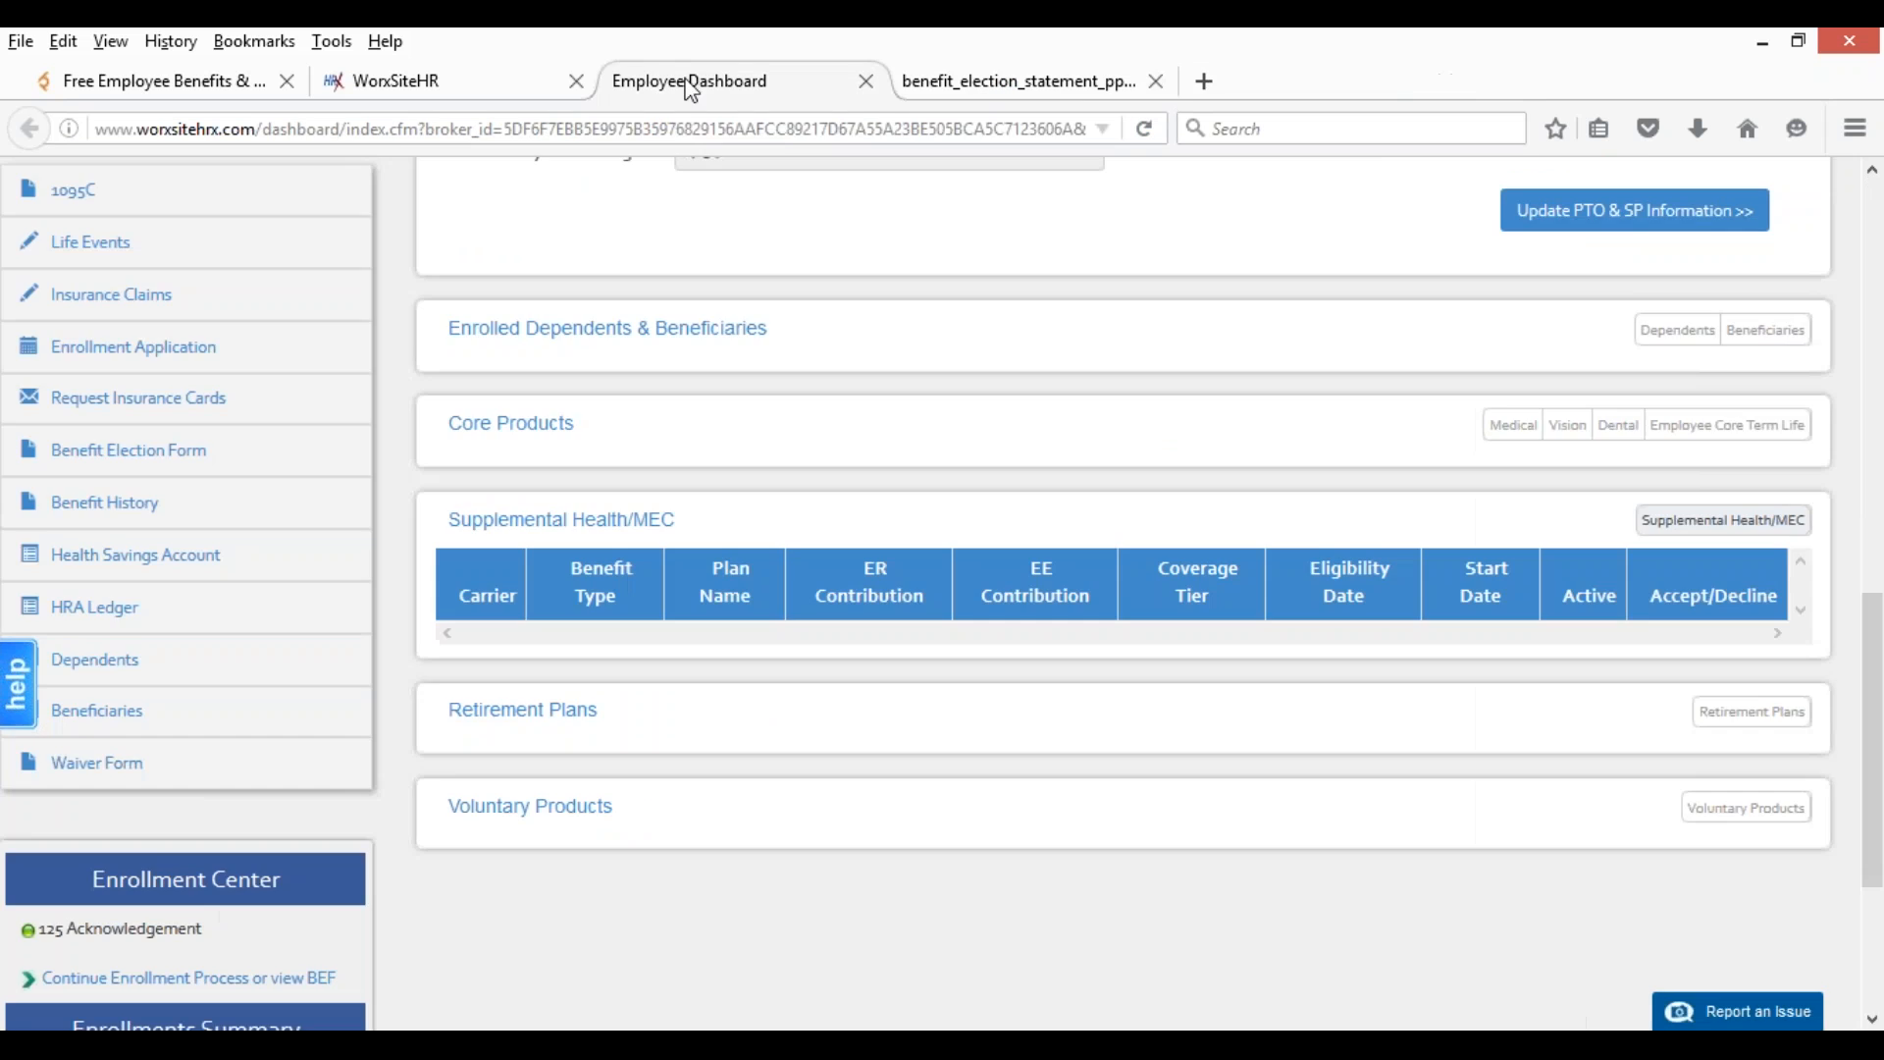
- Return to the employee dashboard and open the page for viewing and editing existing dependents
left_click(452, 91)
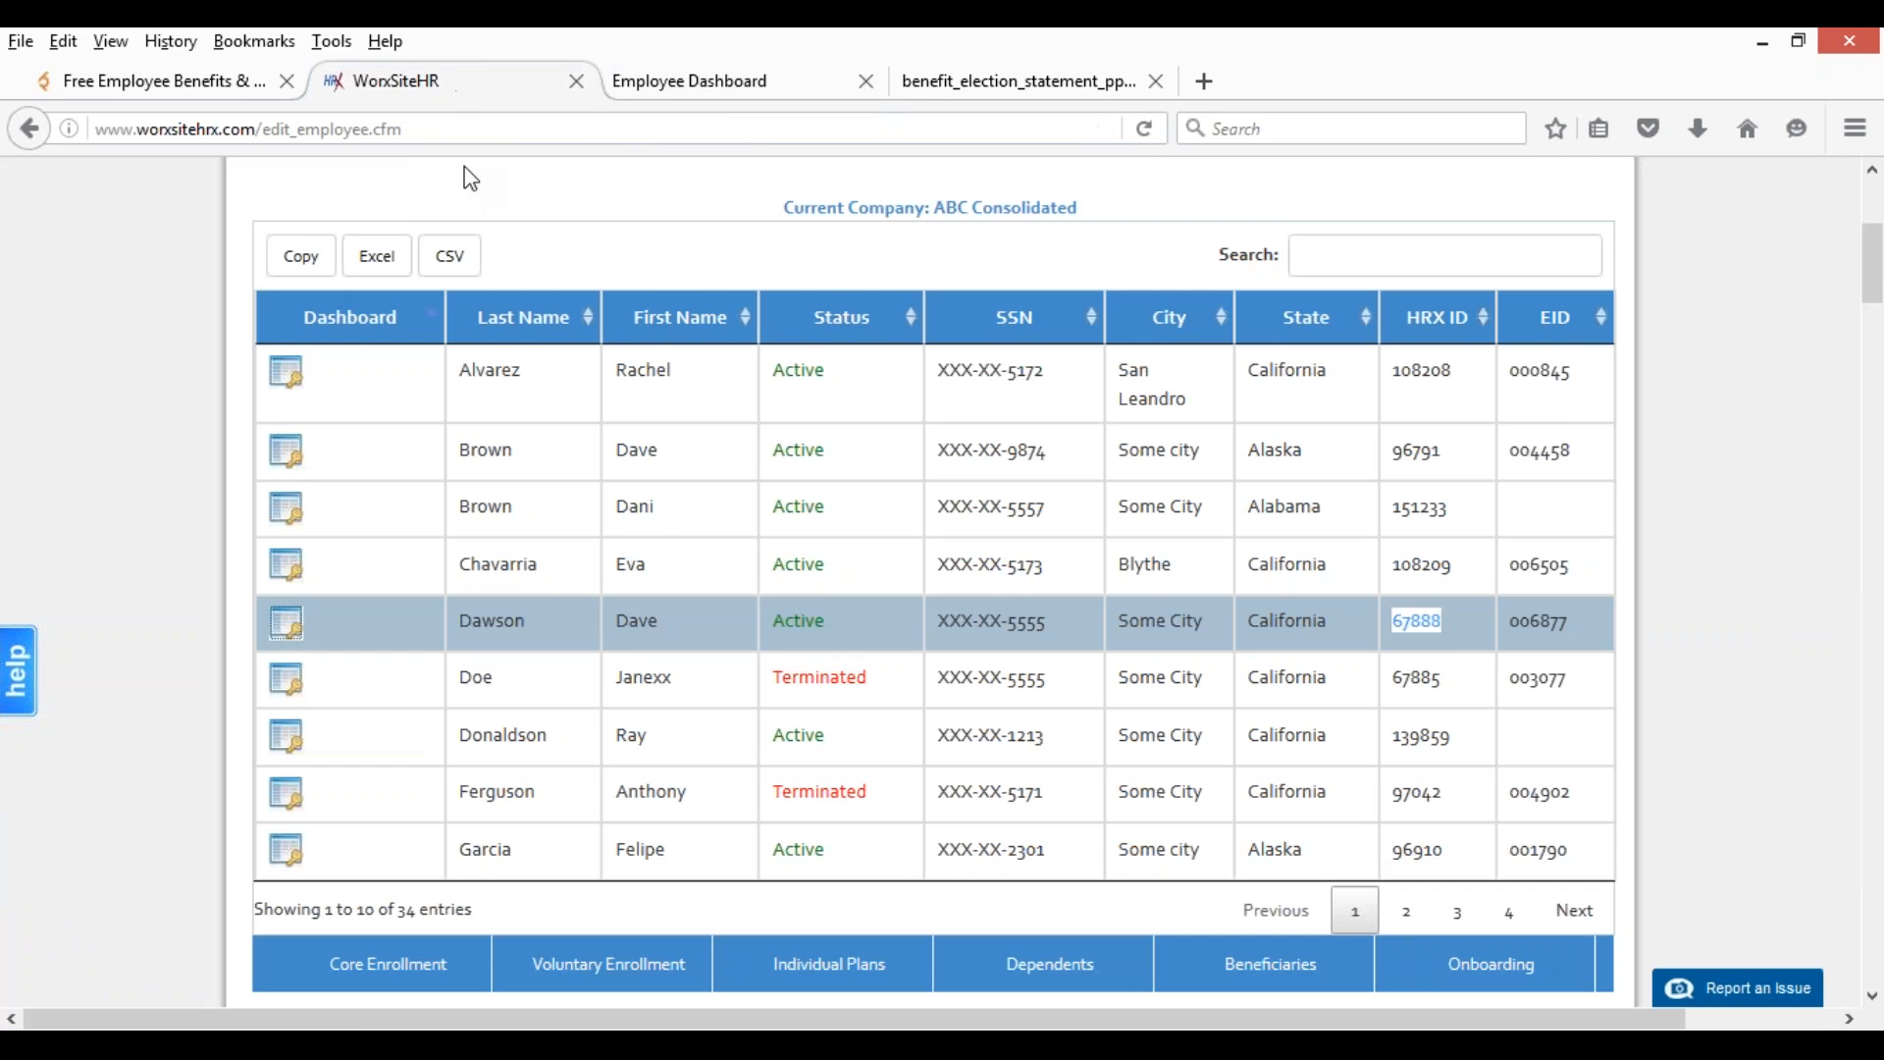
left_click(689, 81)
scroll(471, 500, "down", 3)
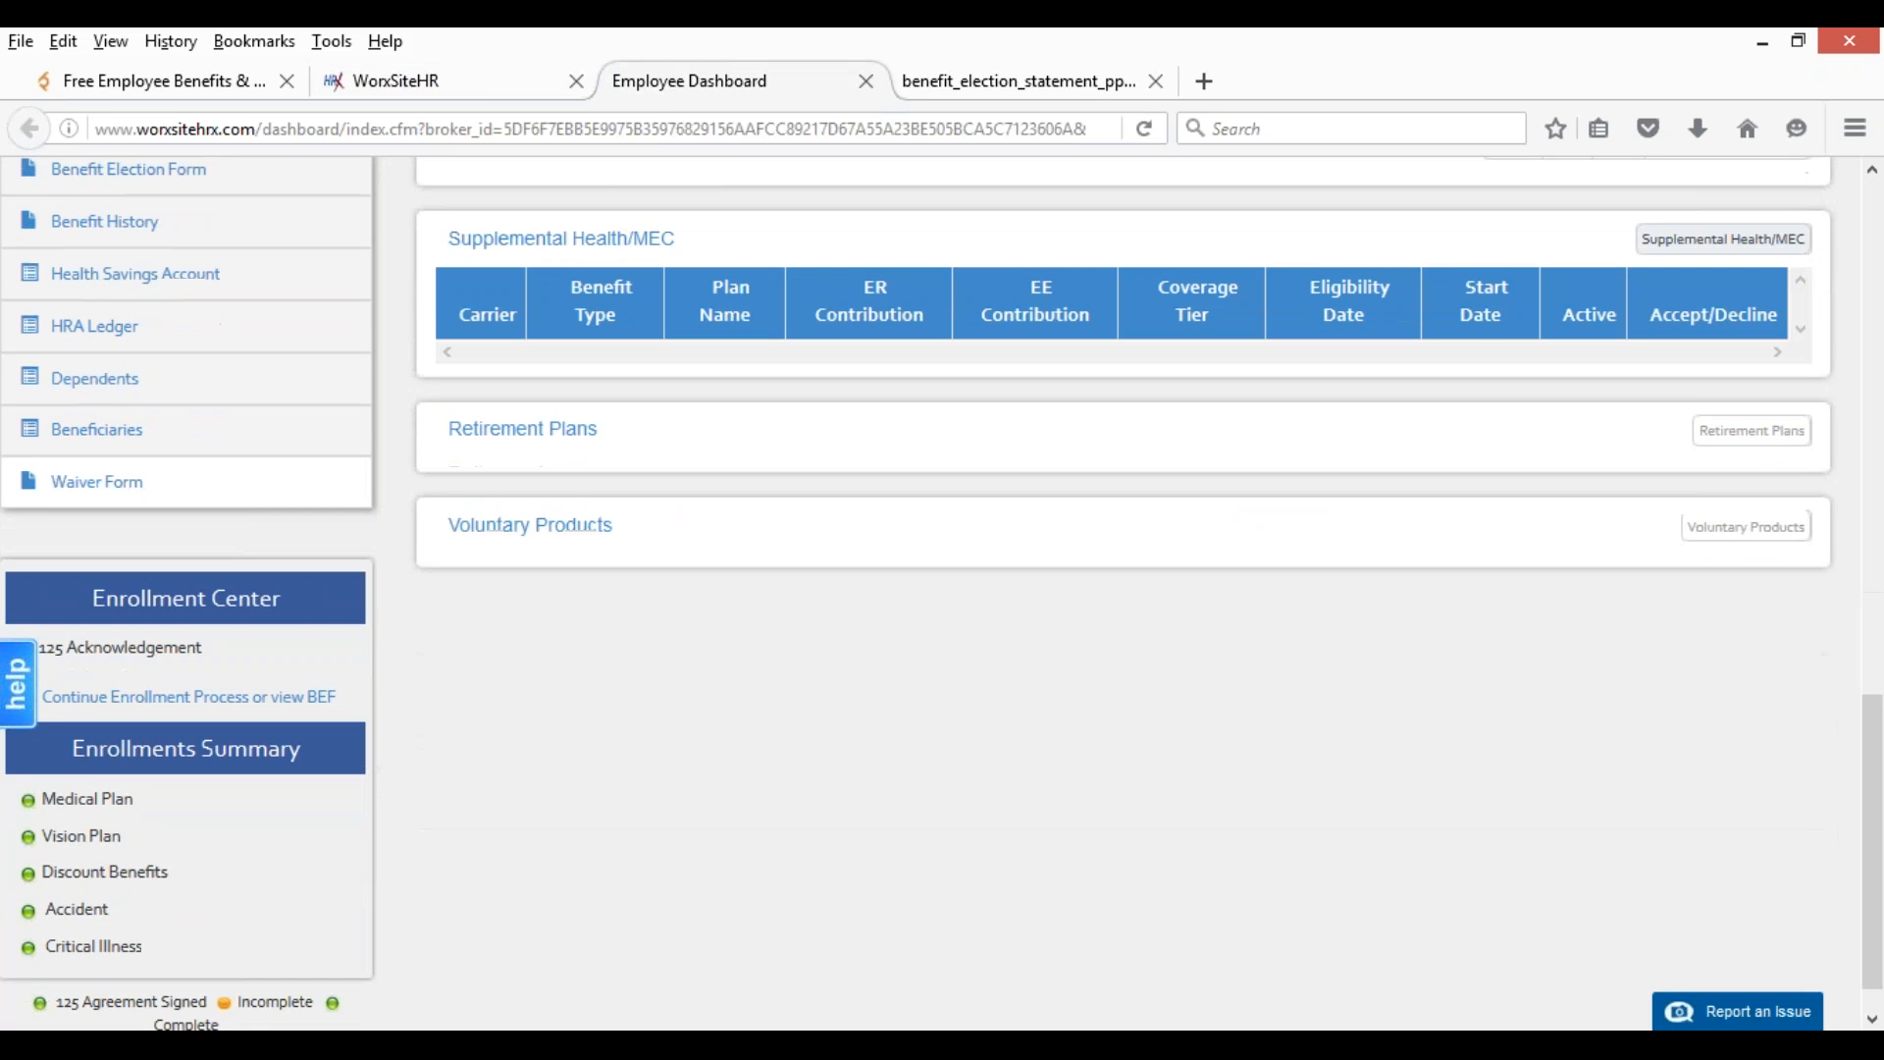
left_click(93, 386)
left_click(717, 313)
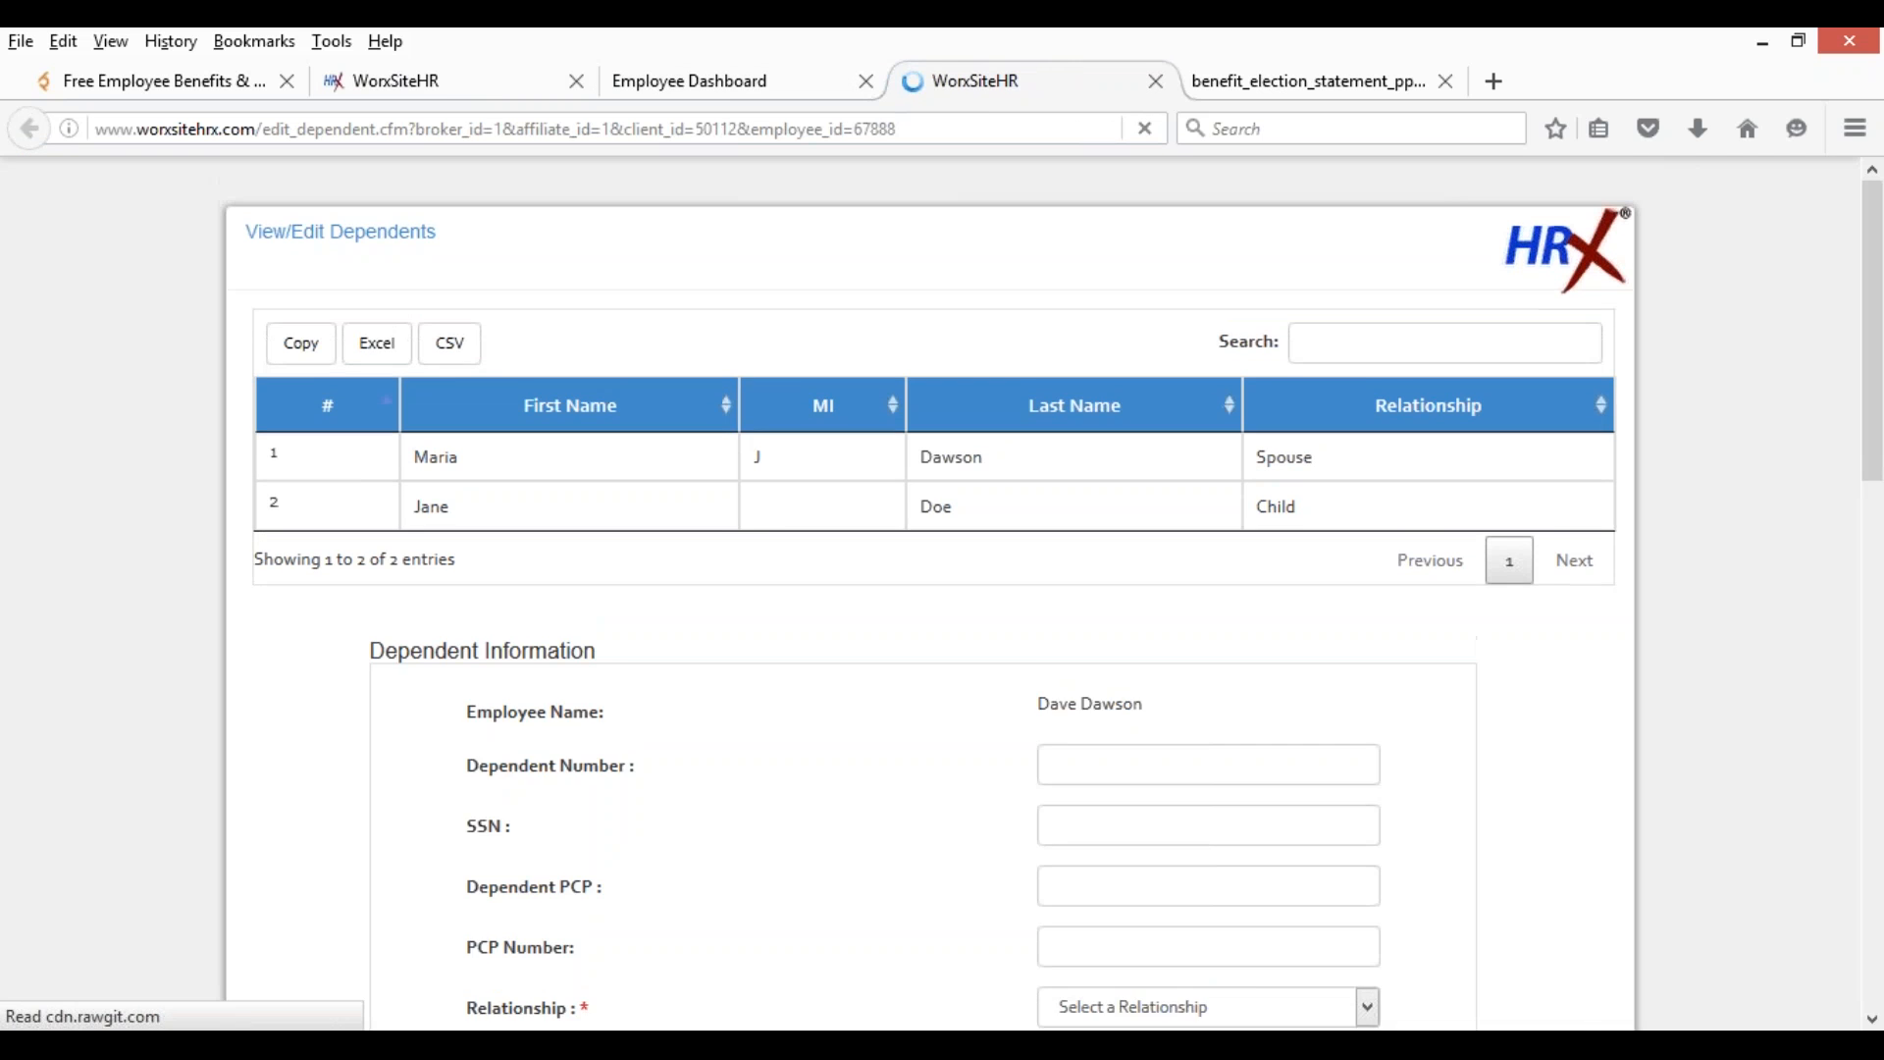
- Load the spouse's dependent record, examine its details through Country of Citizenship, and load the child's record
left_click(844, 443)
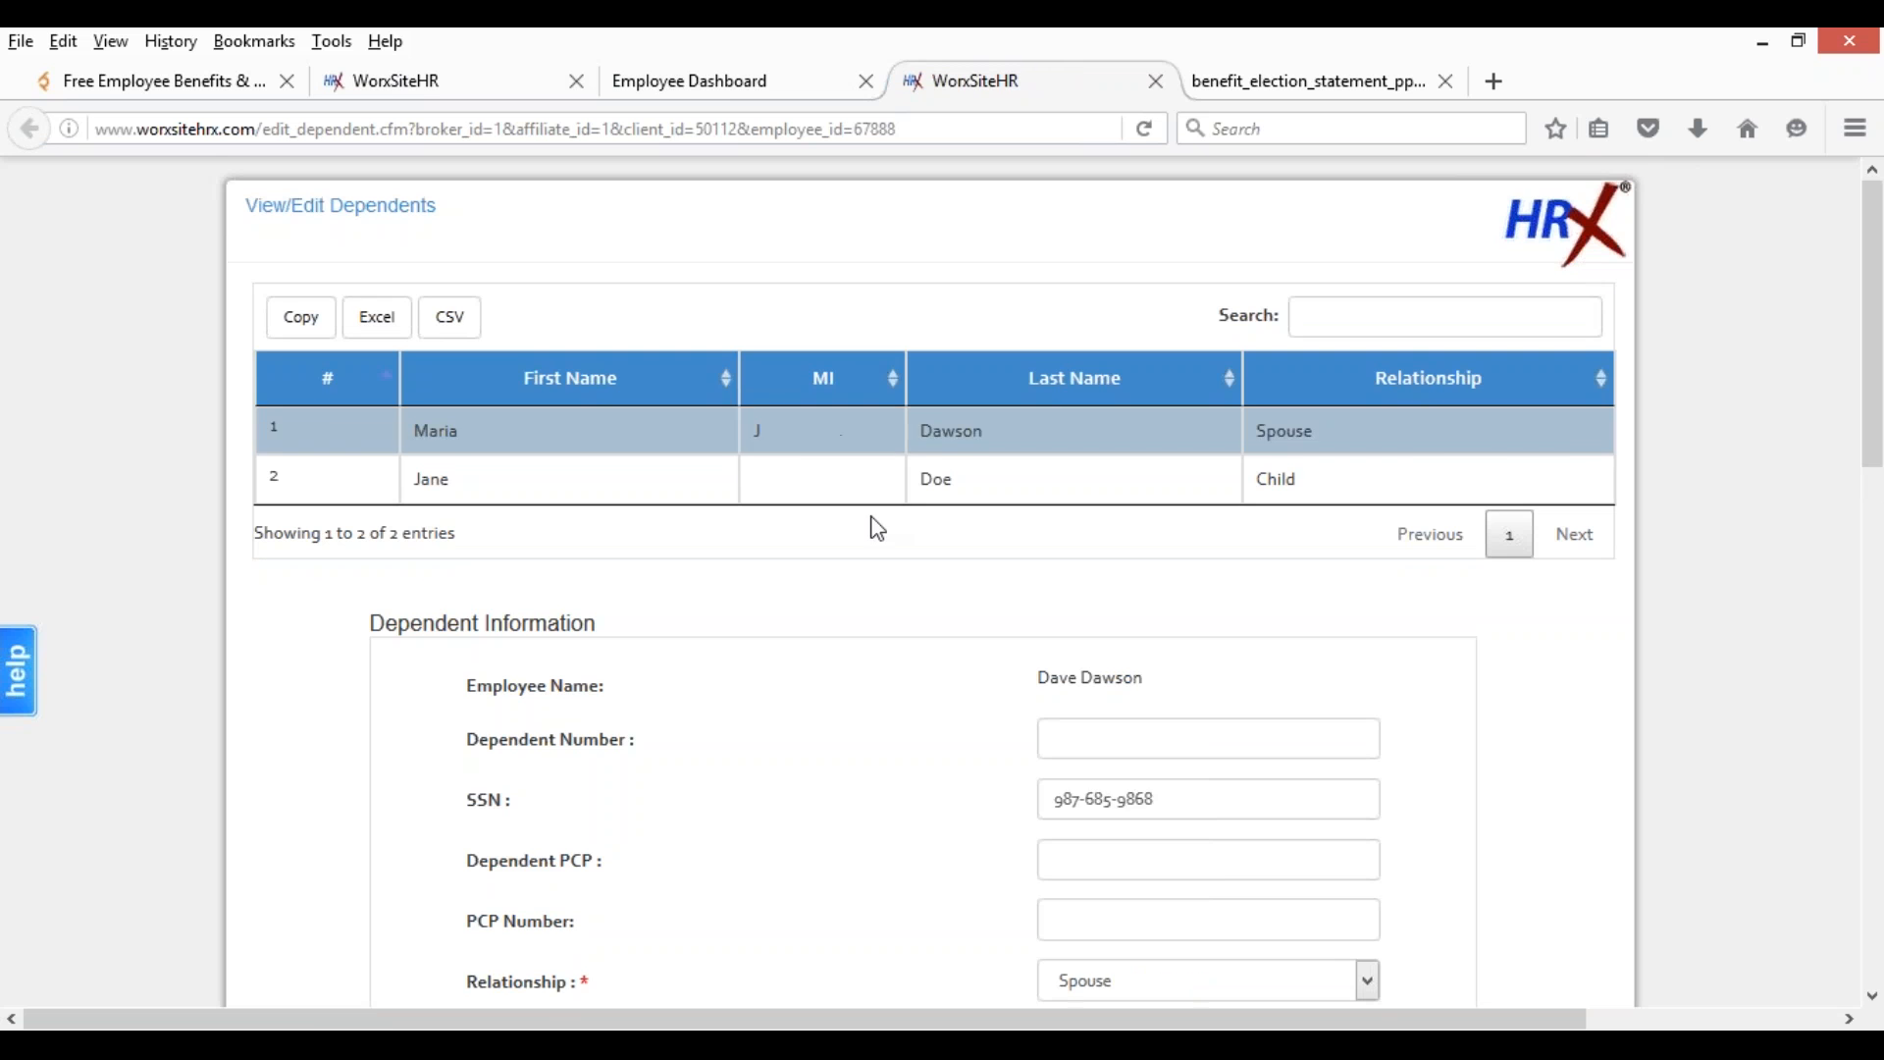
scroll(888, 528, "down", 10)
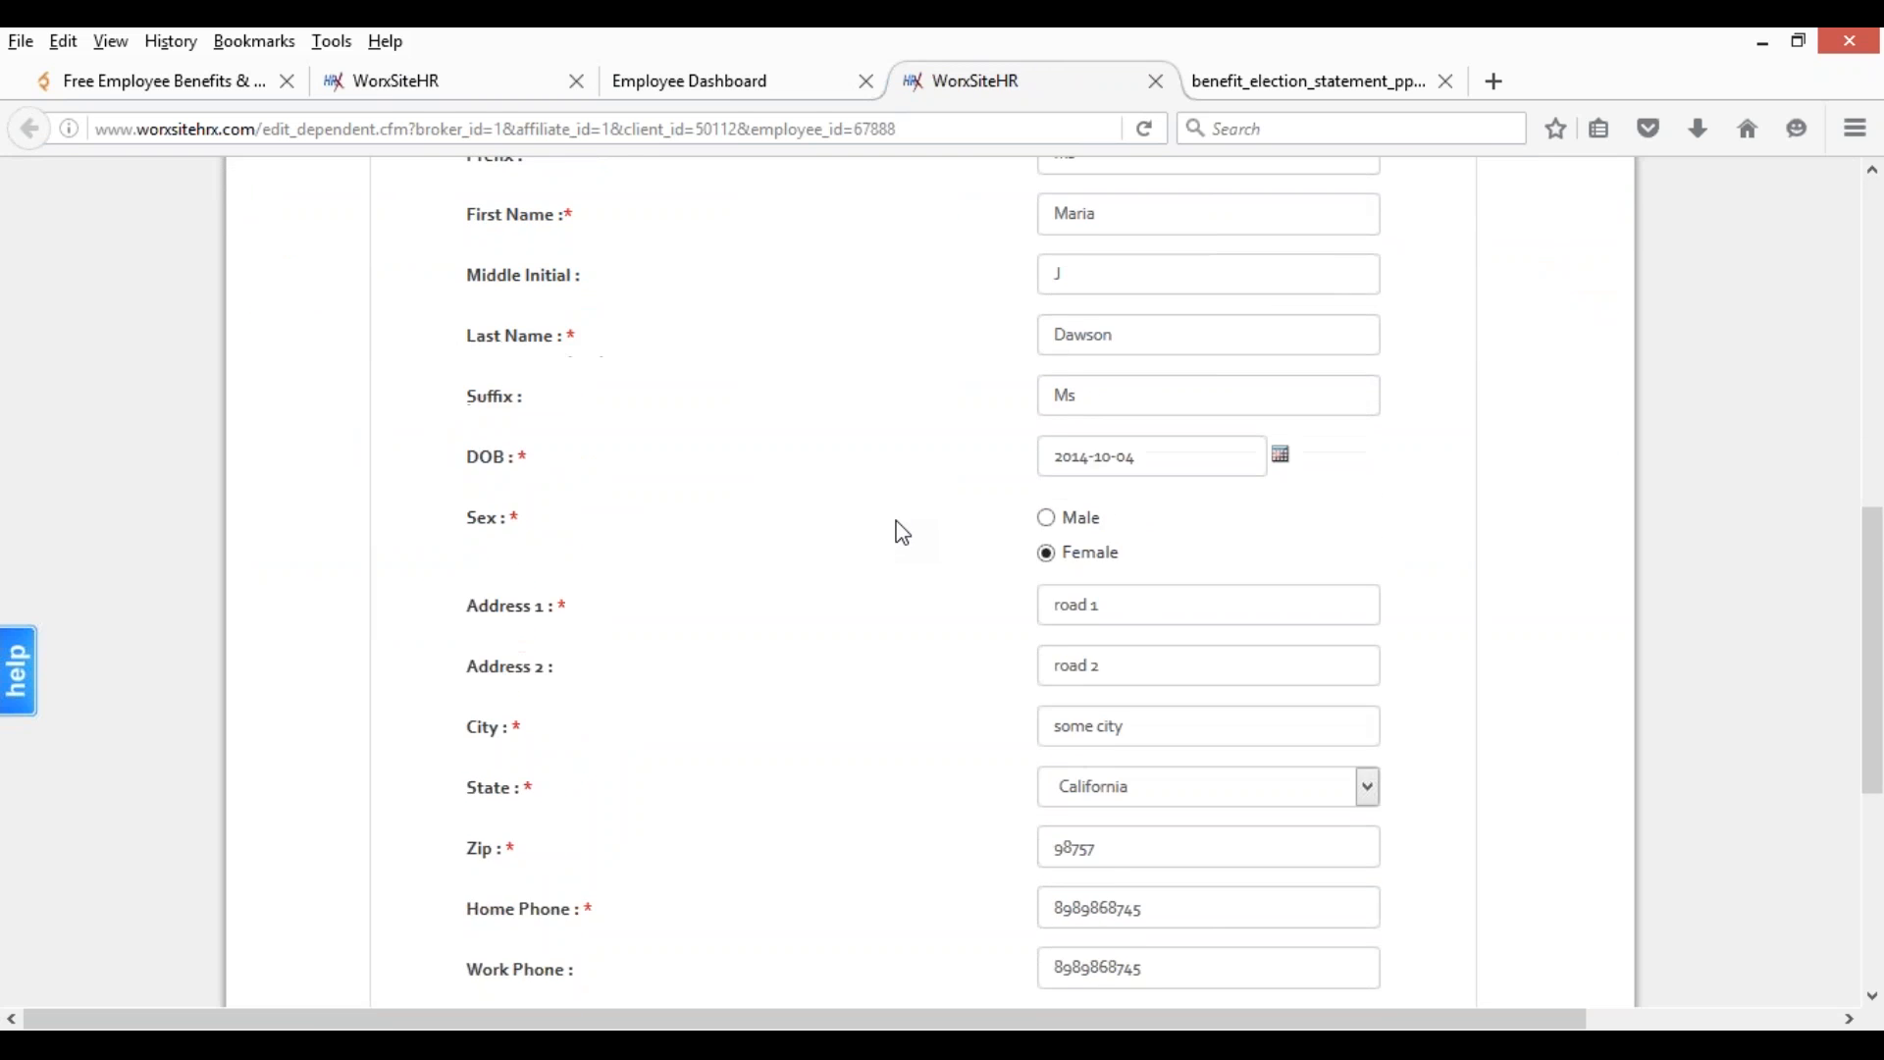
scroll(903, 533, "down", 5)
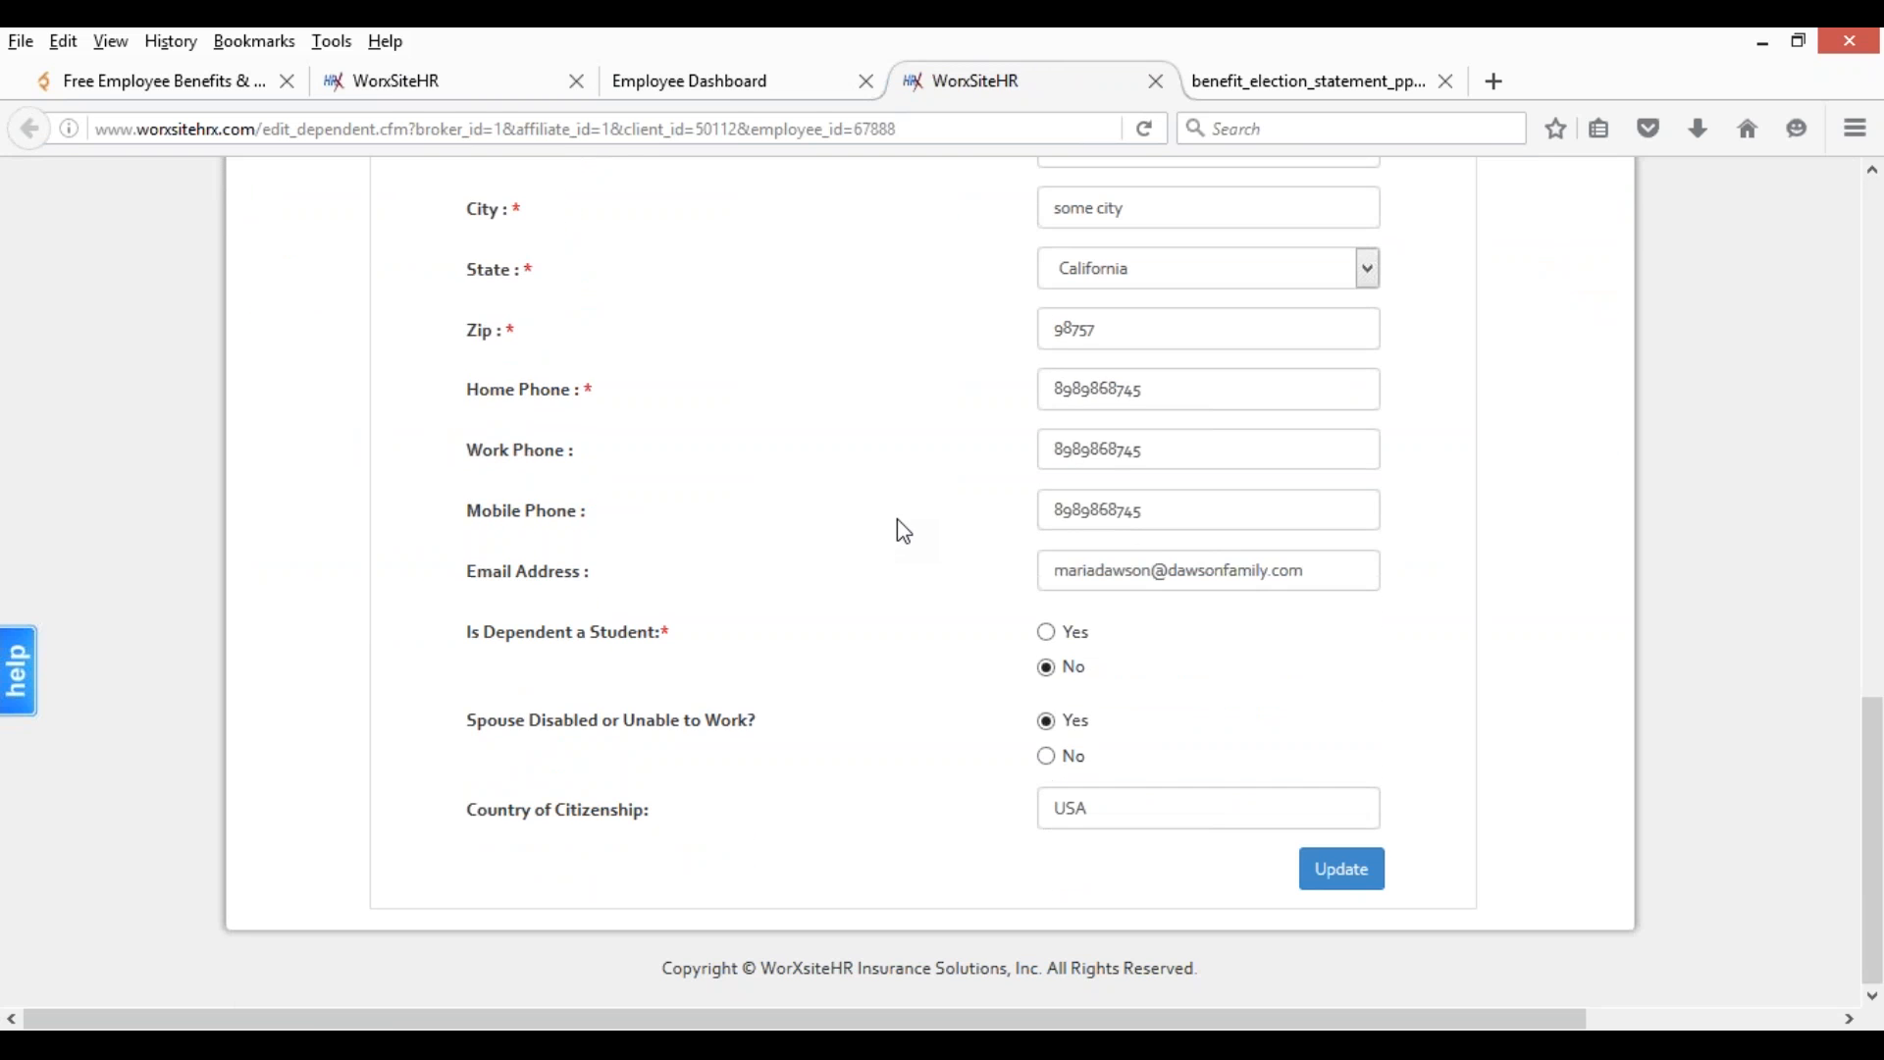
scroll(897, 519, "up", 15)
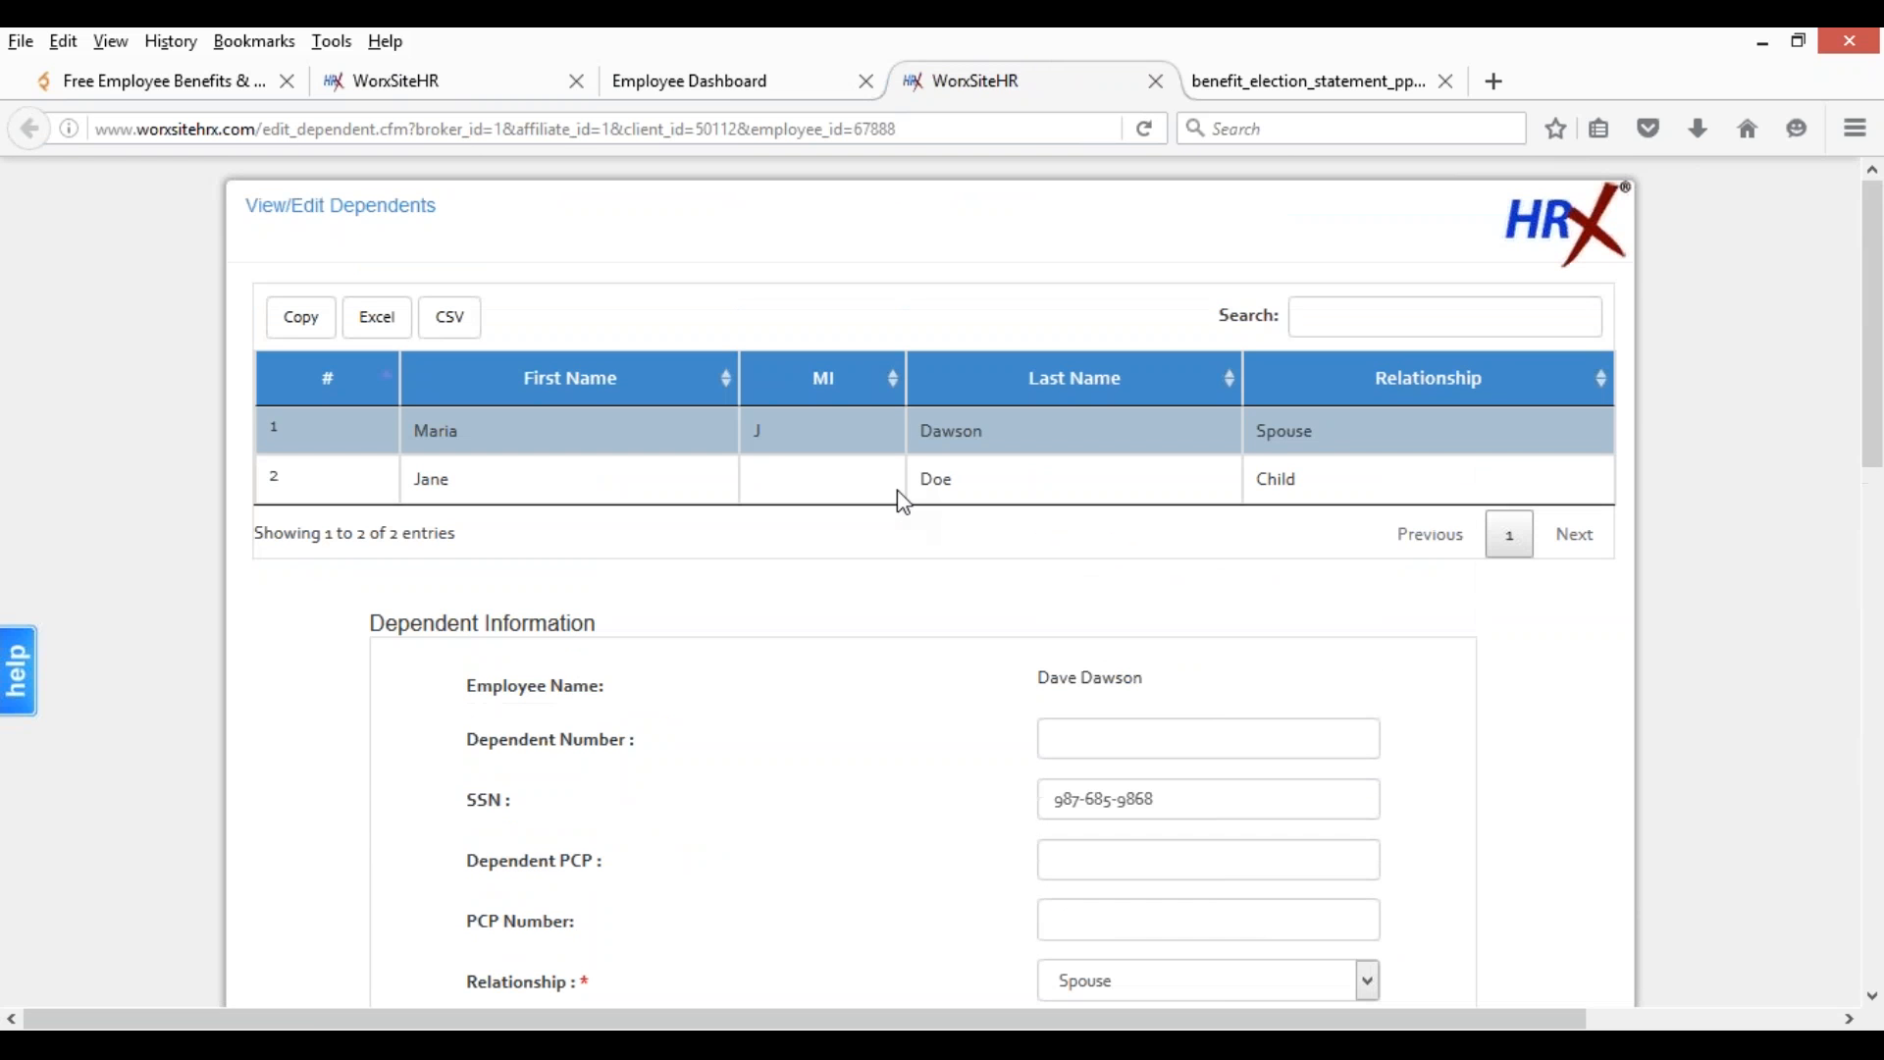
left_click(636, 481)
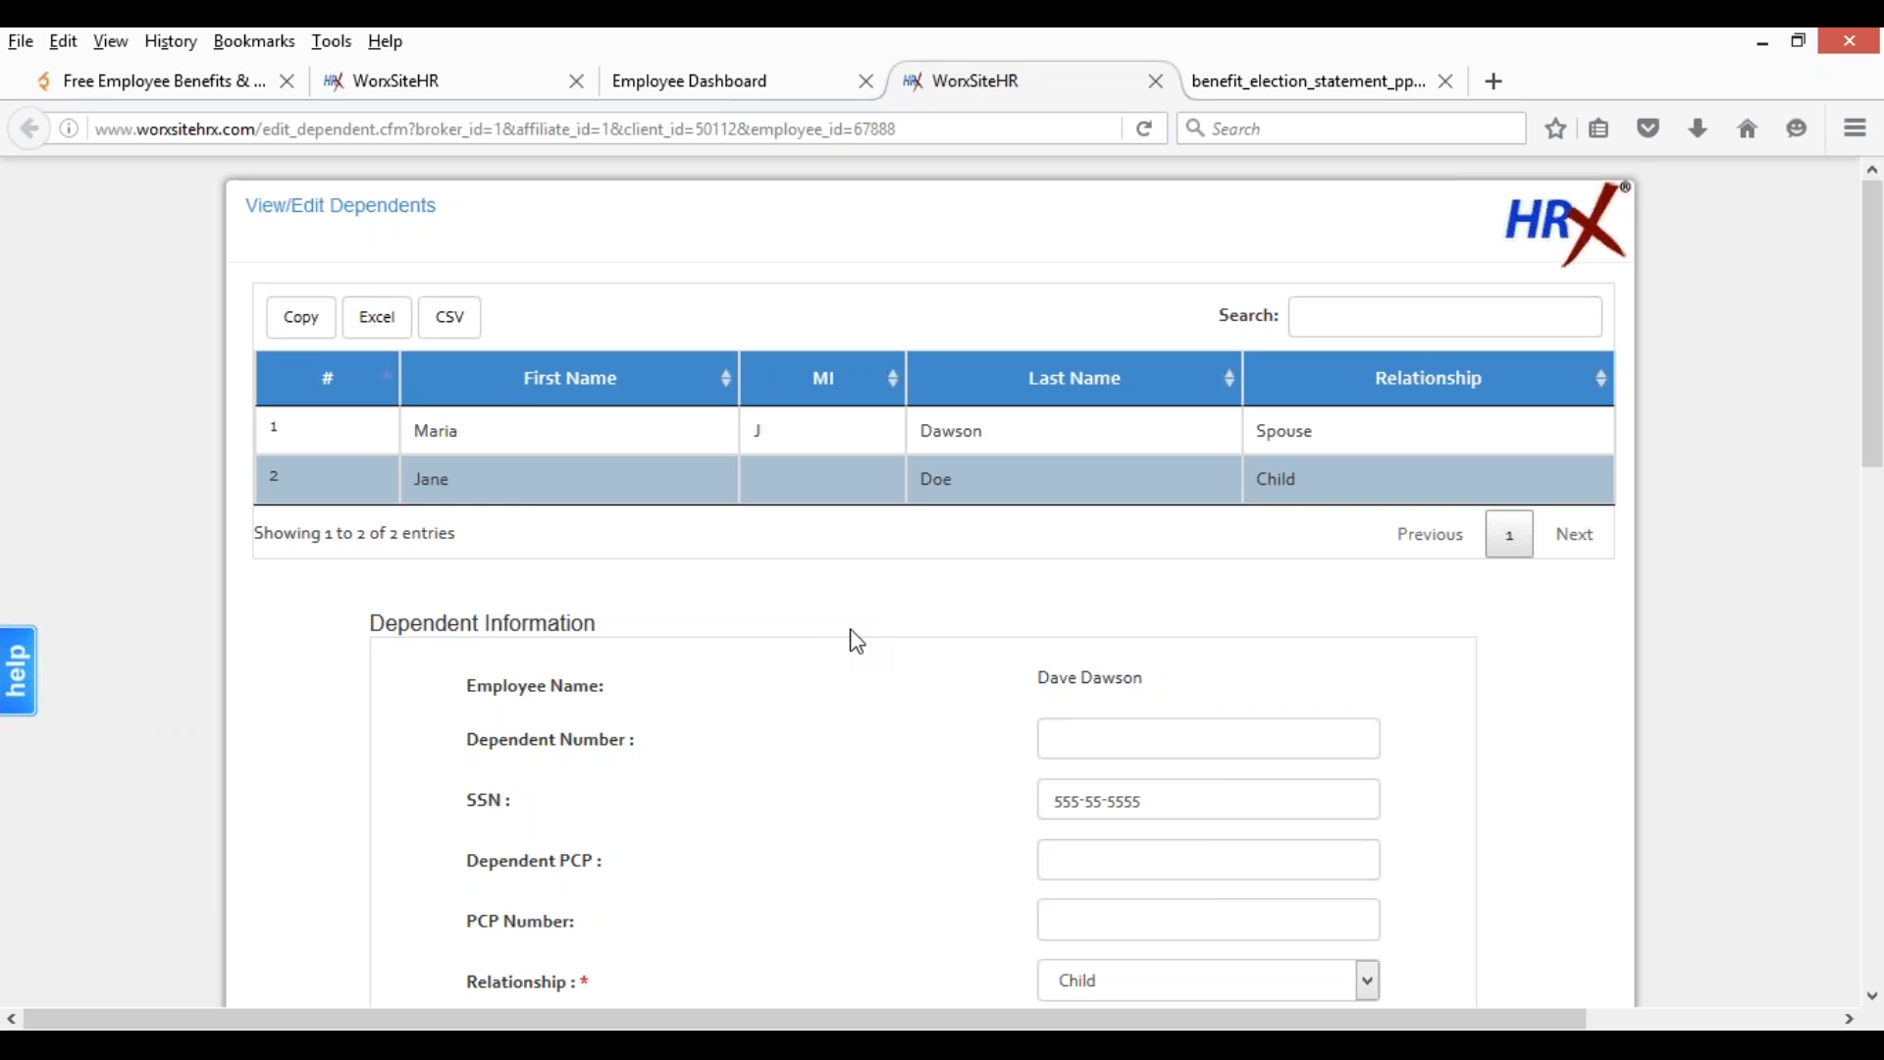